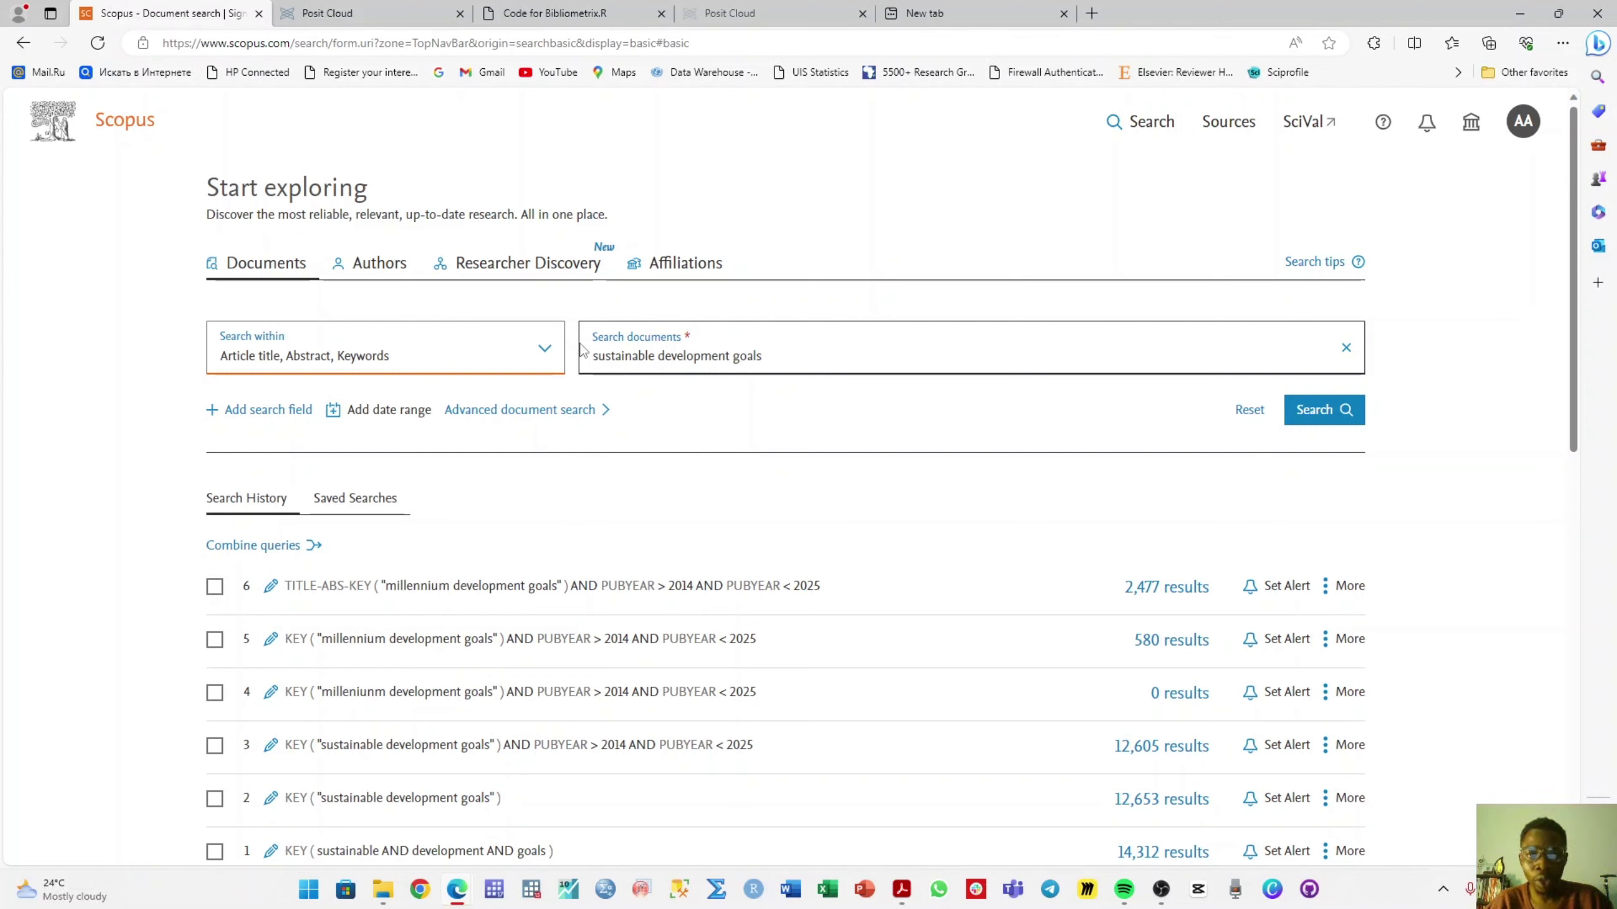
- Change 'sustainable' to 'millennium' in the Scopus query and run the search
double_click(600, 354)
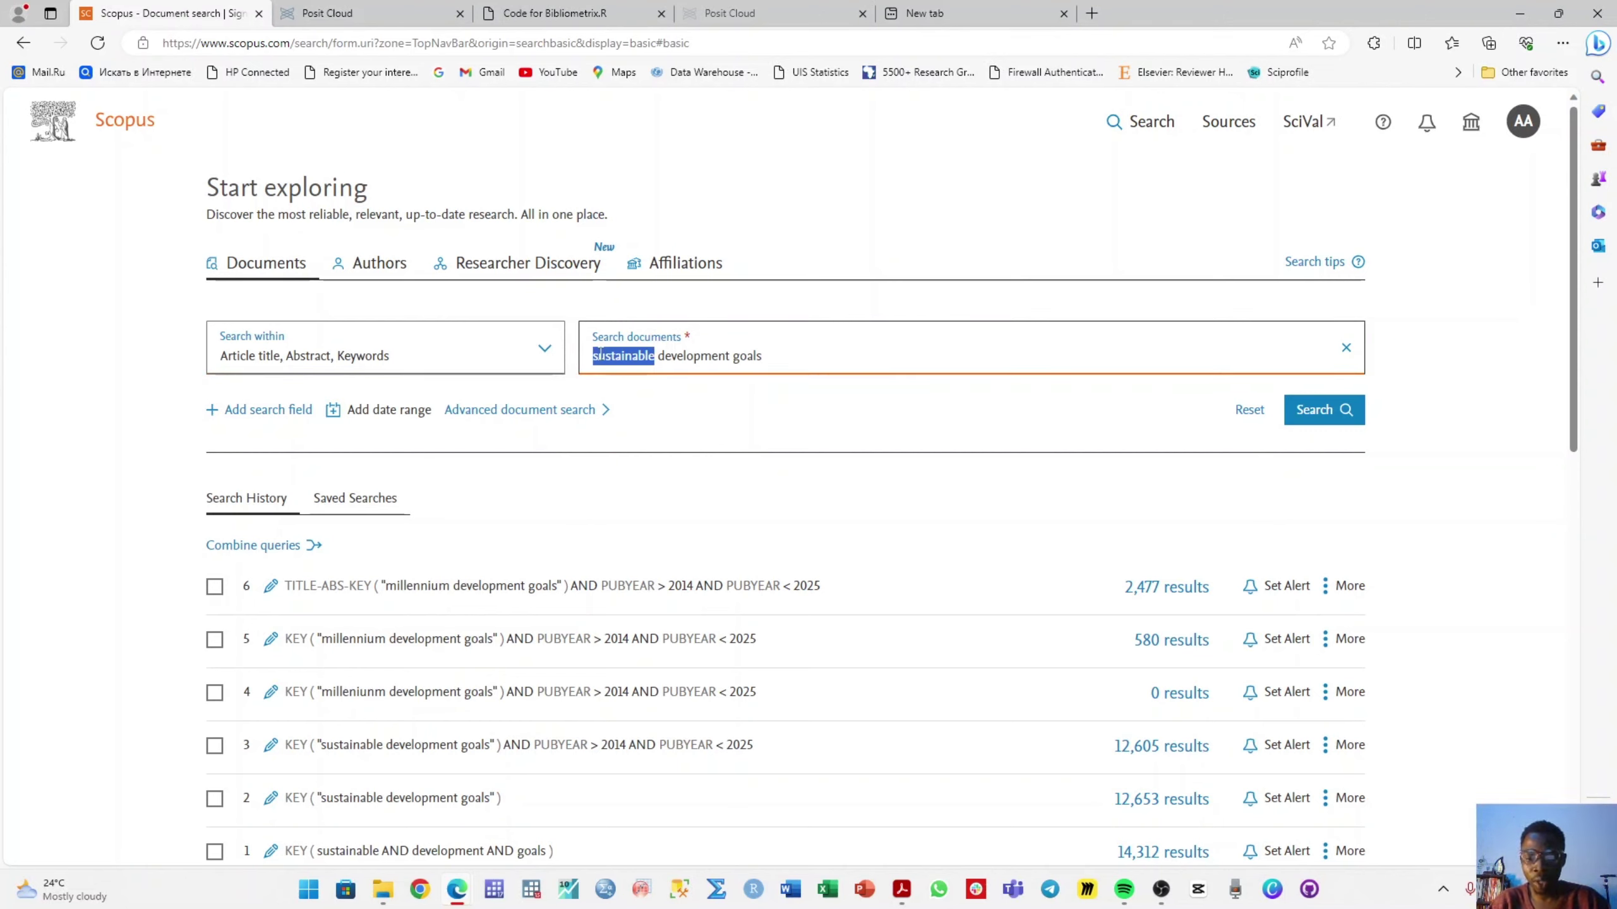
text(millennium)
click(842, 361)
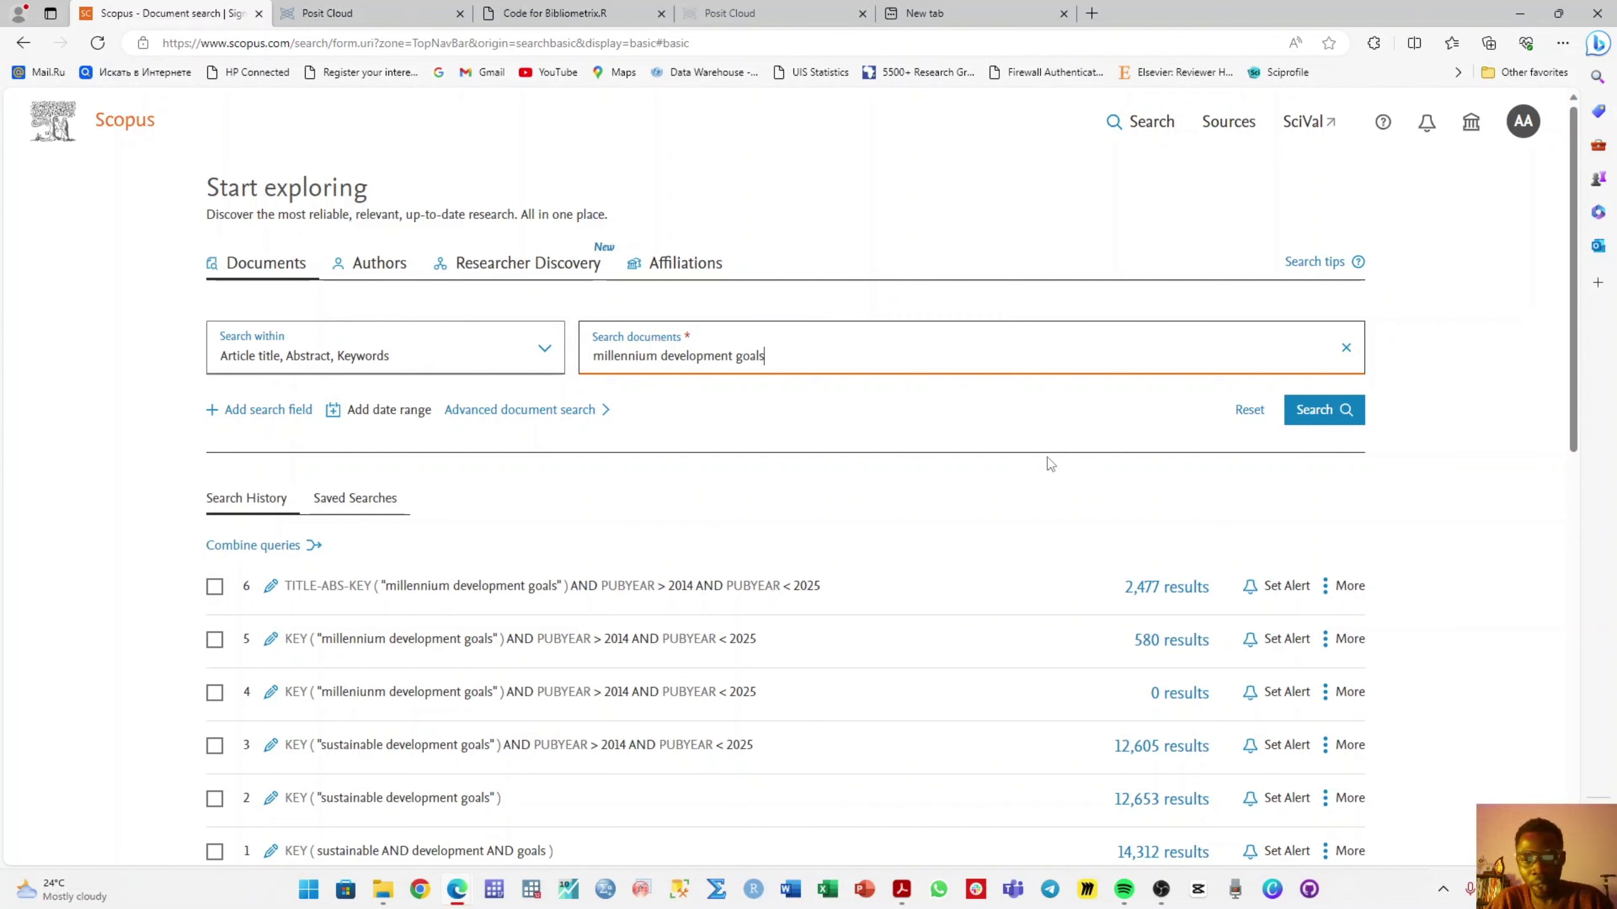
click(1313, 412)
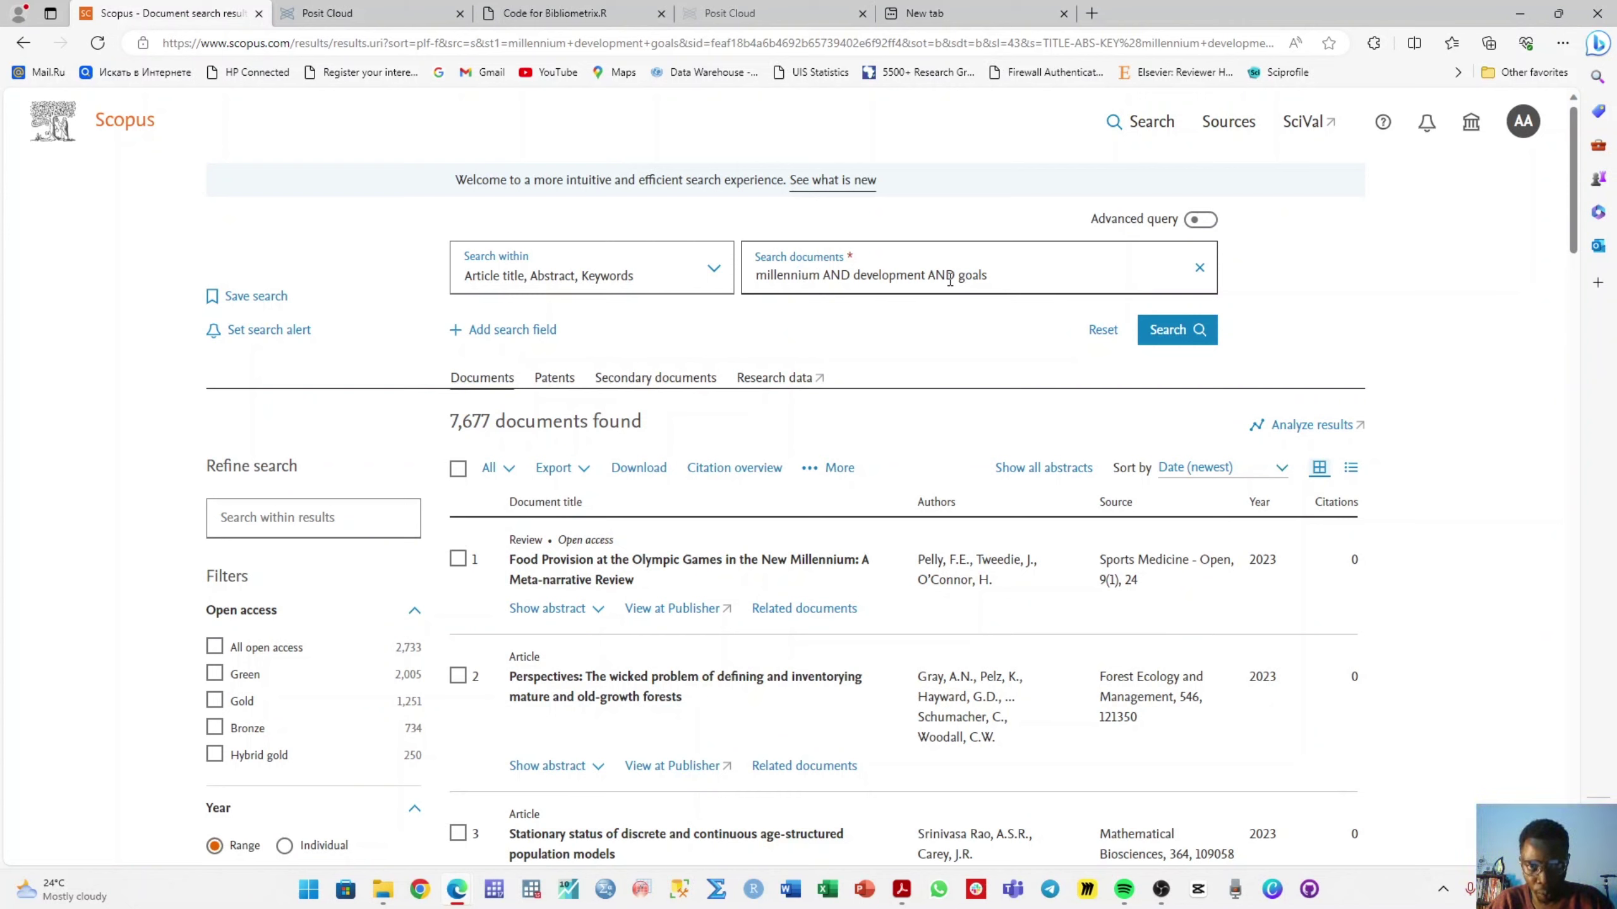
- Remove both ANDs and quote "millennium development goals" as an exact phrase
double_click(950, 276)
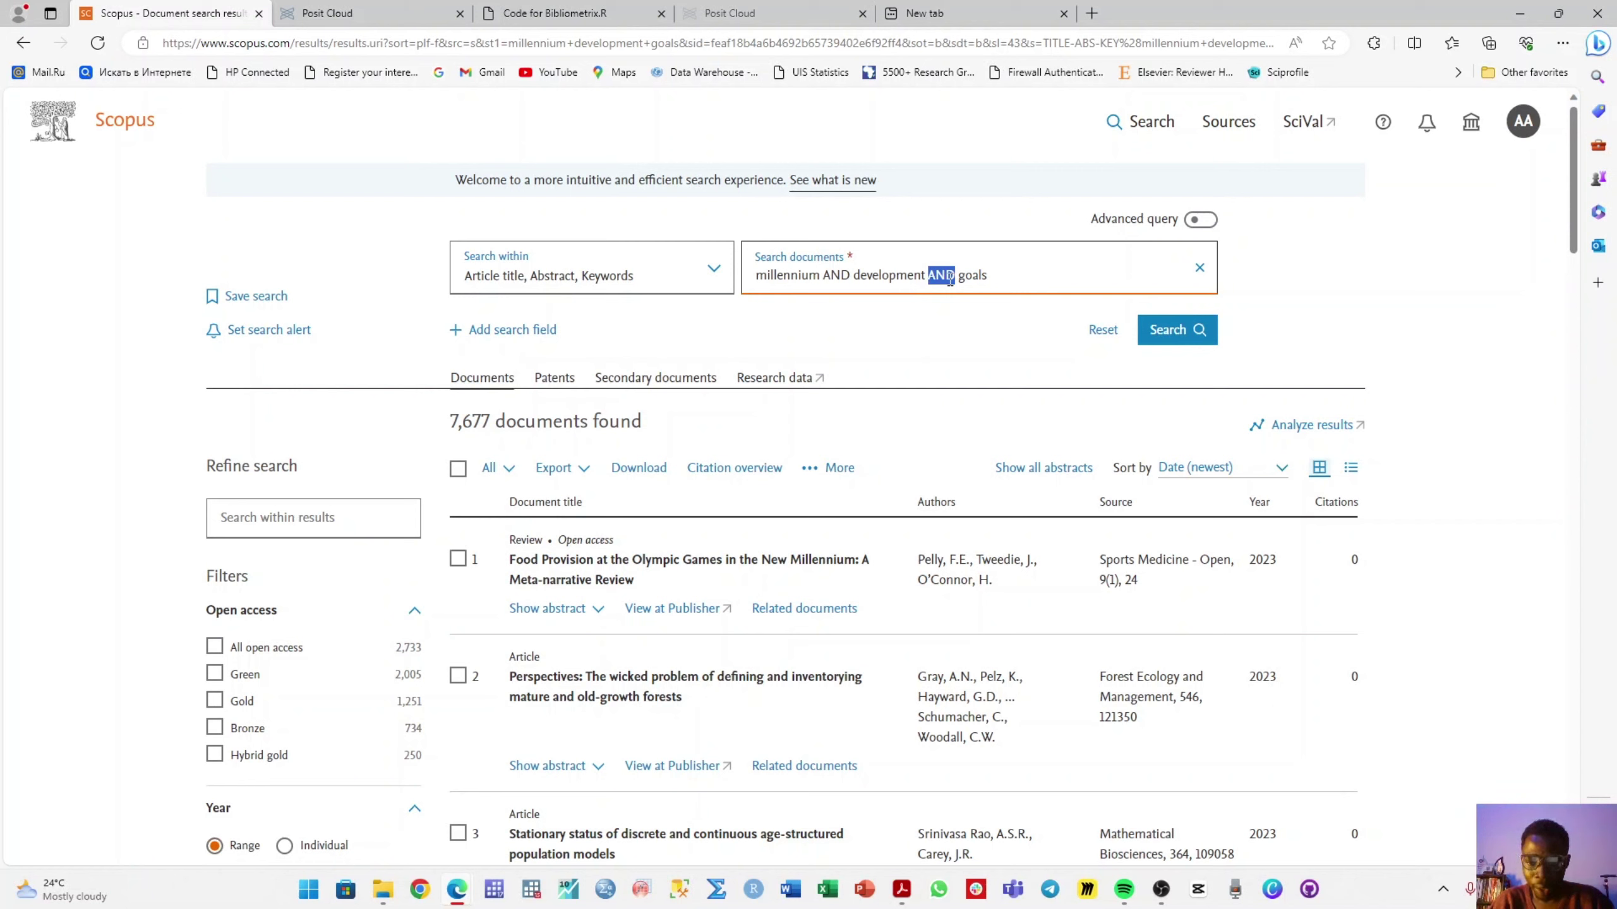
key(BackSpace)
double_click(835, 275)
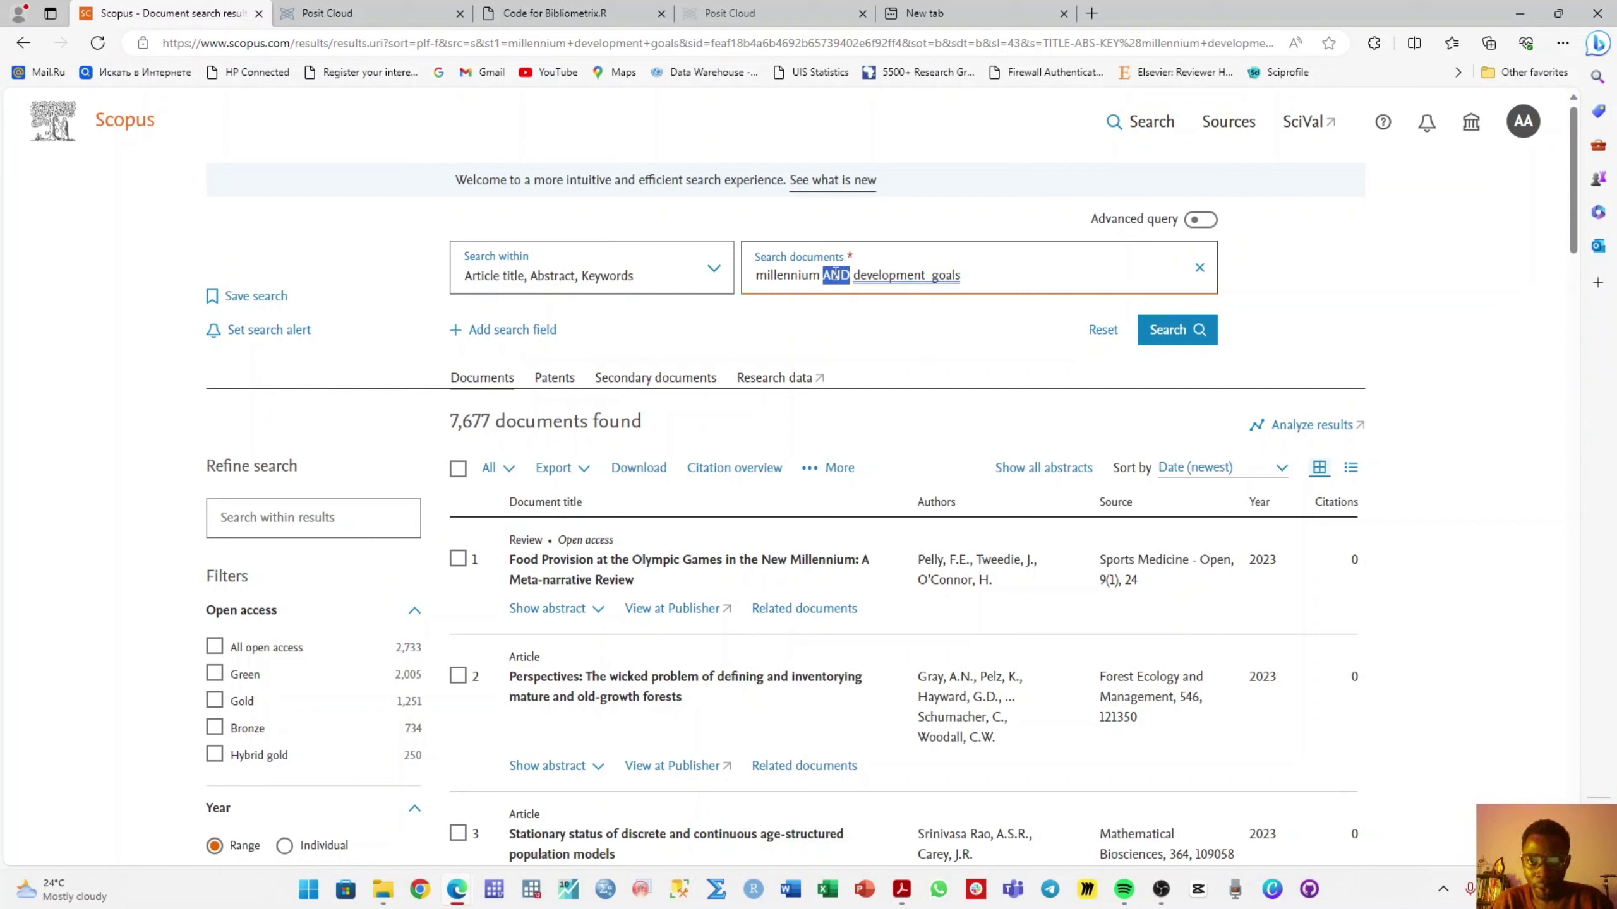
key(BackSpace)
key(BackSpace)
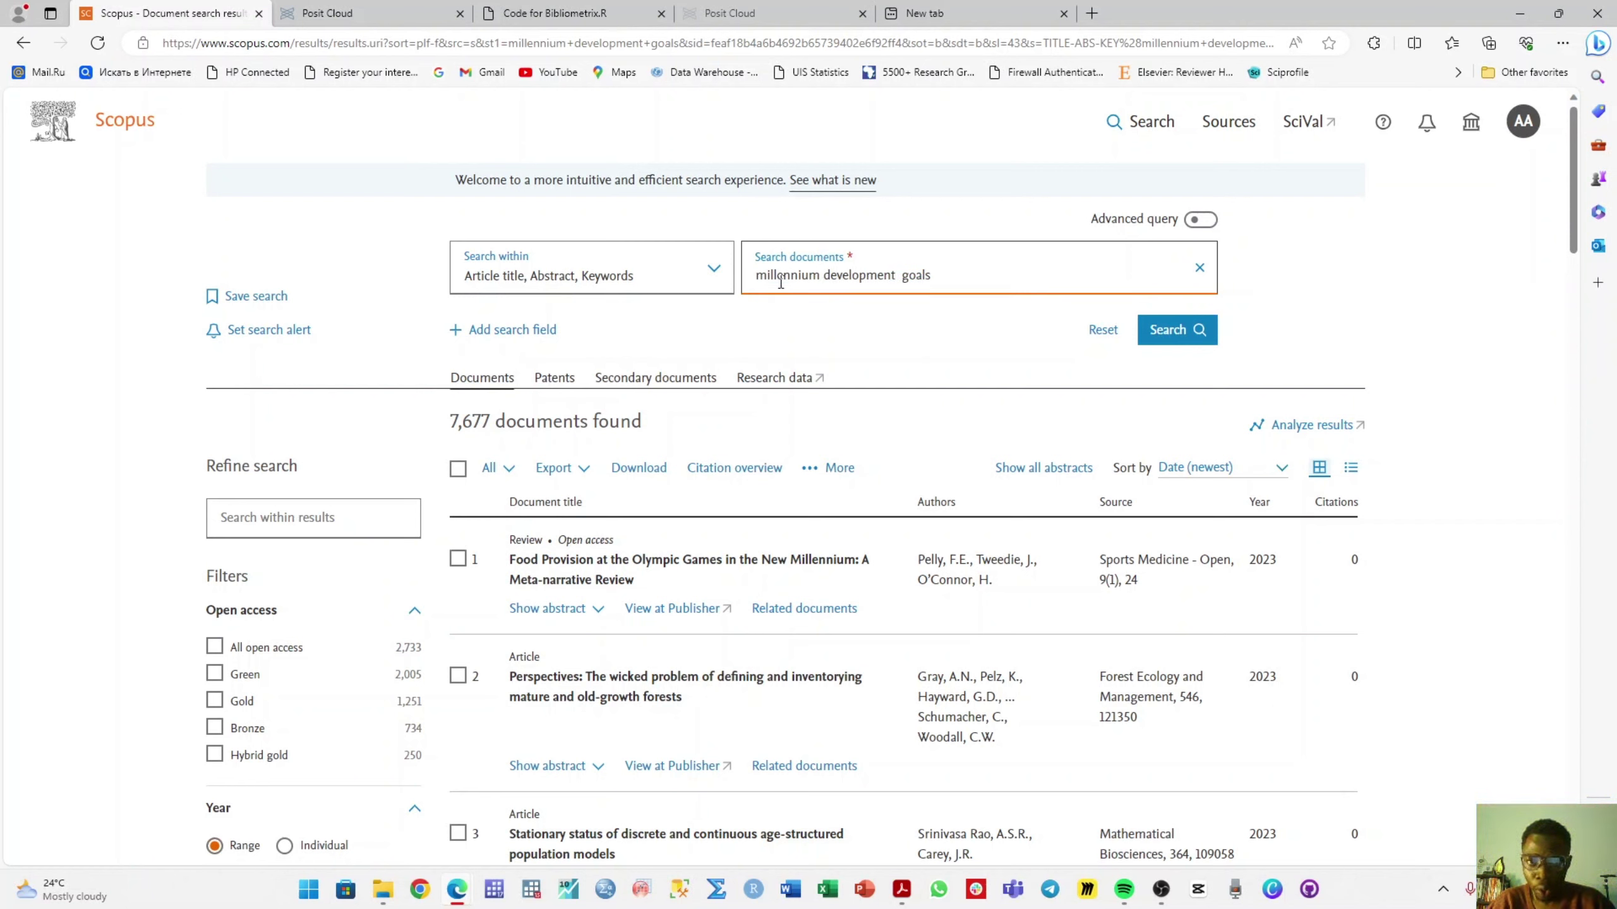
click(904, 274)
key(BackSpace)
key(Home)
text(")
key(End)
text(")
click(1178, 329)
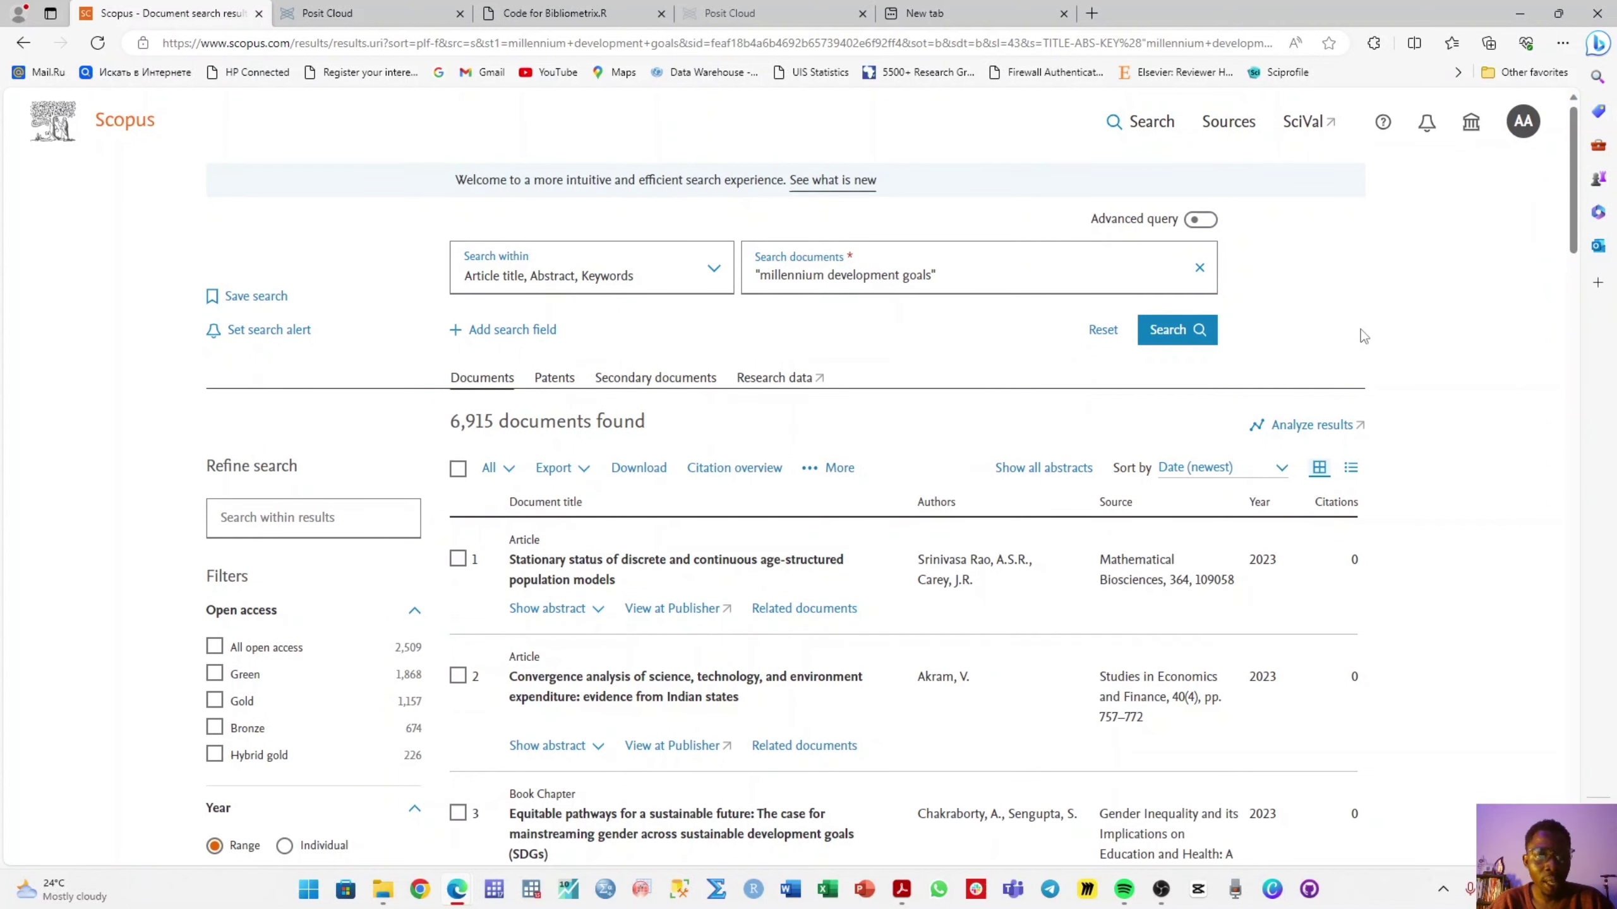
- Filter the Scopus results to publication years 2002–2015, leaving 5,005 documents
scroll(1362, 331, down, 3)
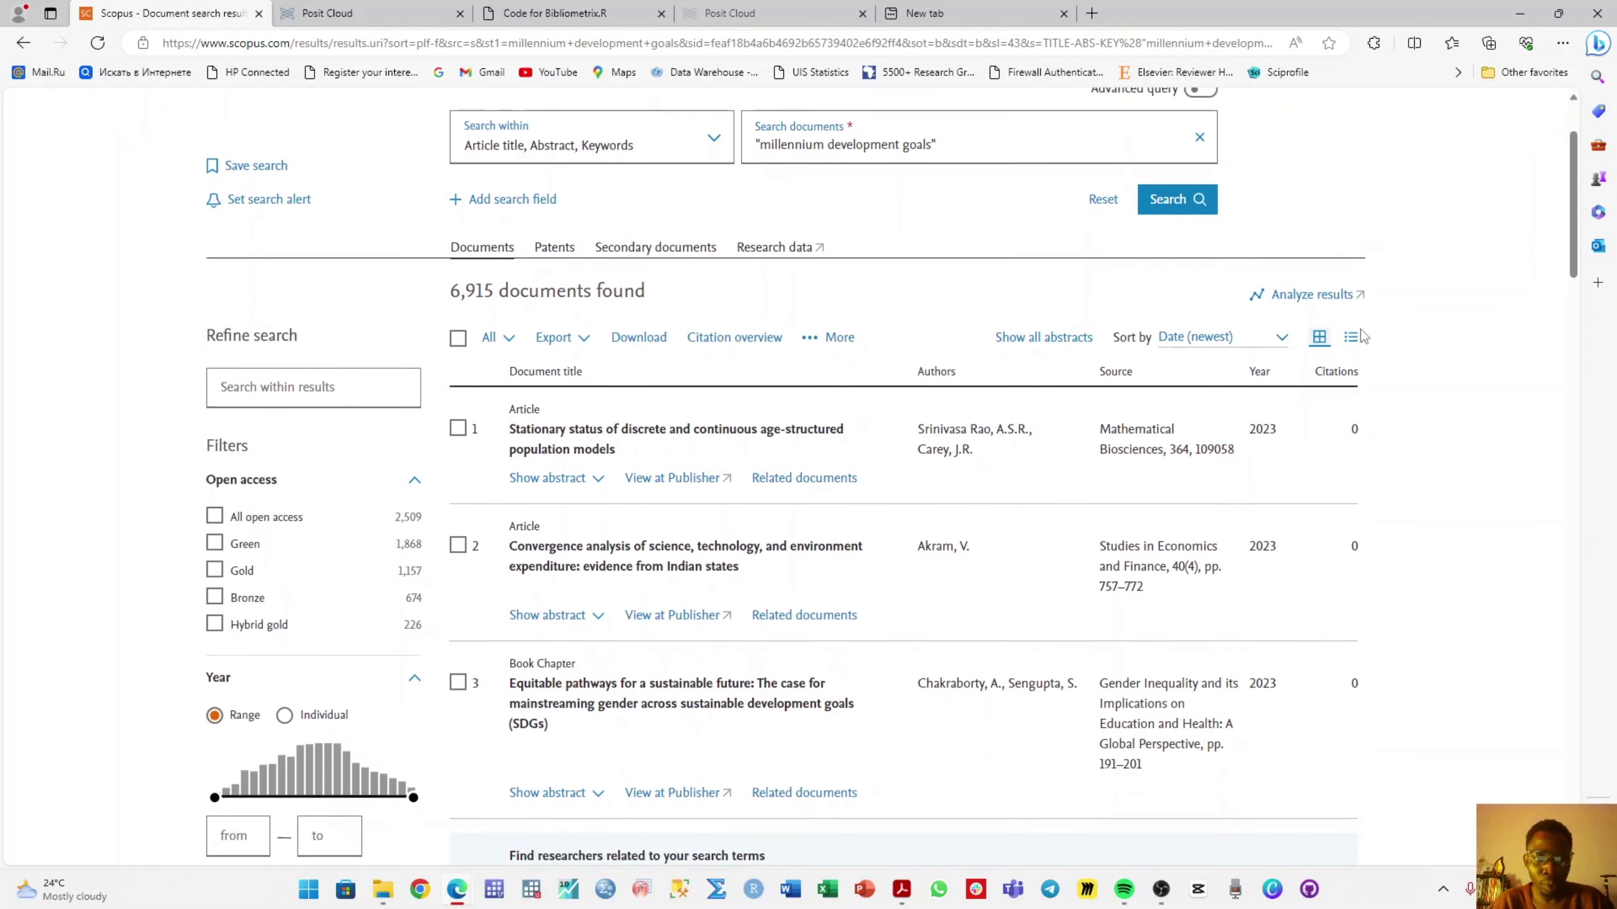
click(244, 794)
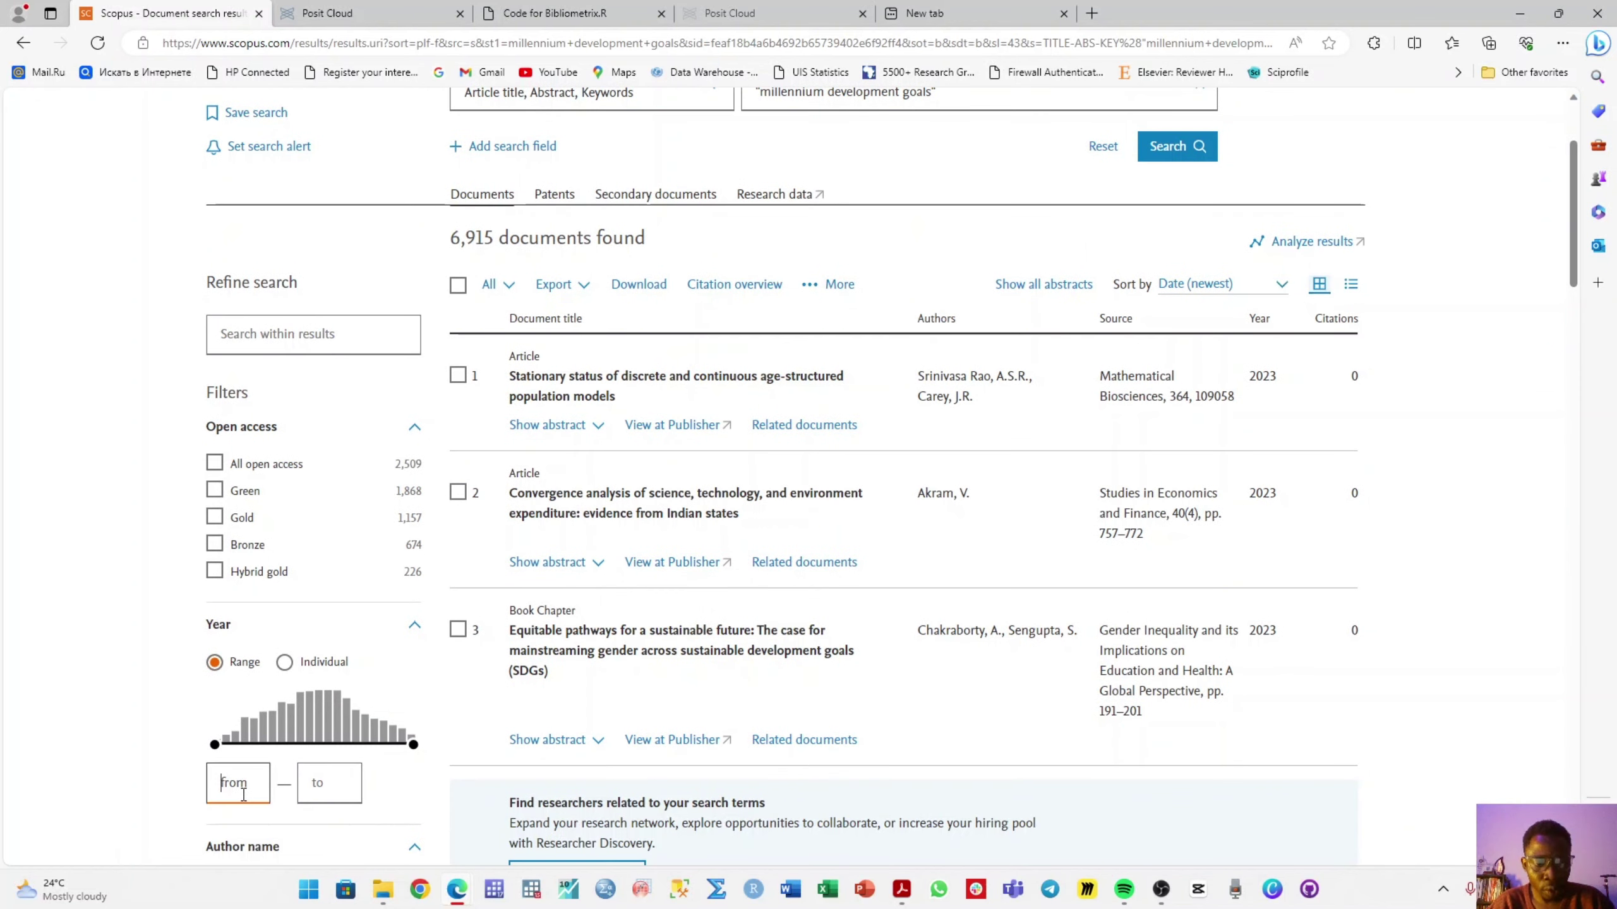
text(2000)
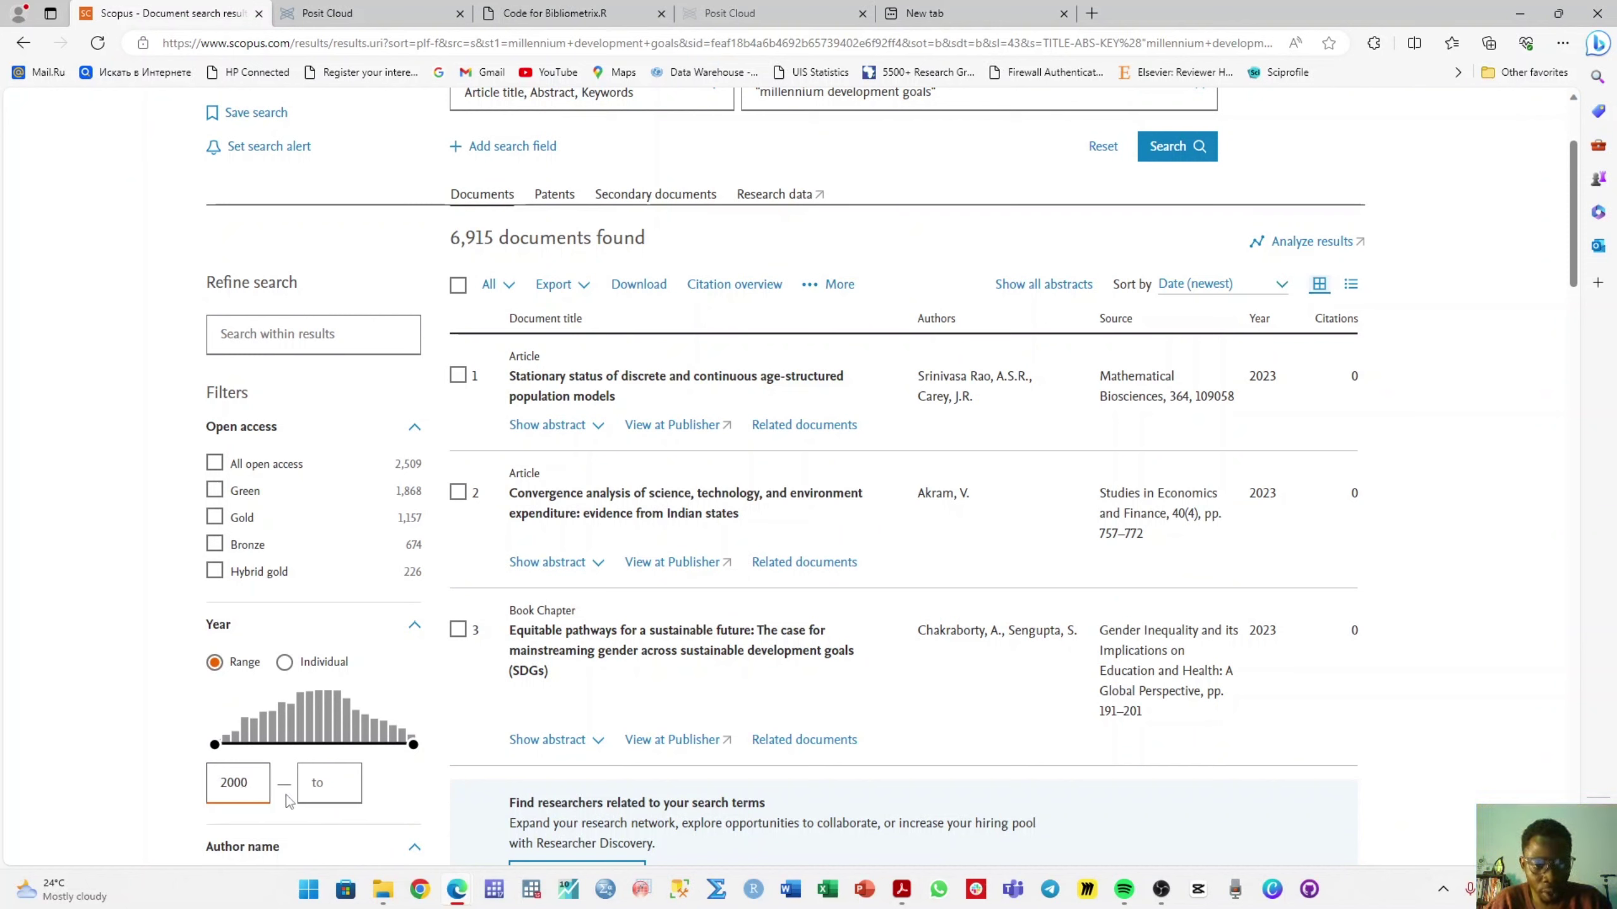
click(317, 784)
text(2015)
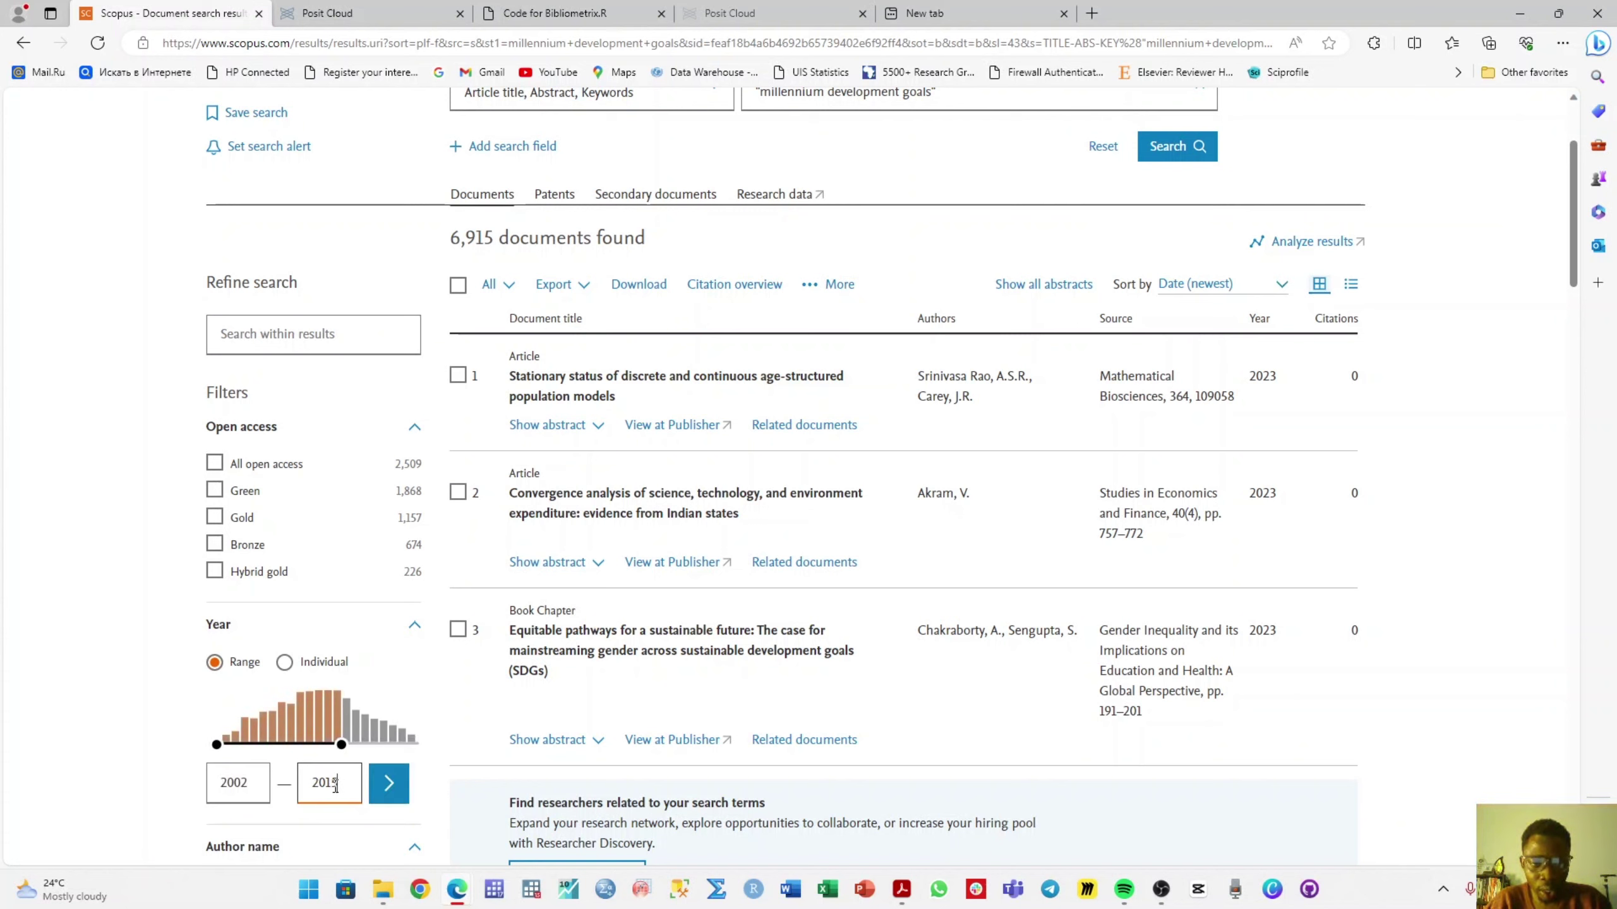
click(397, 798)
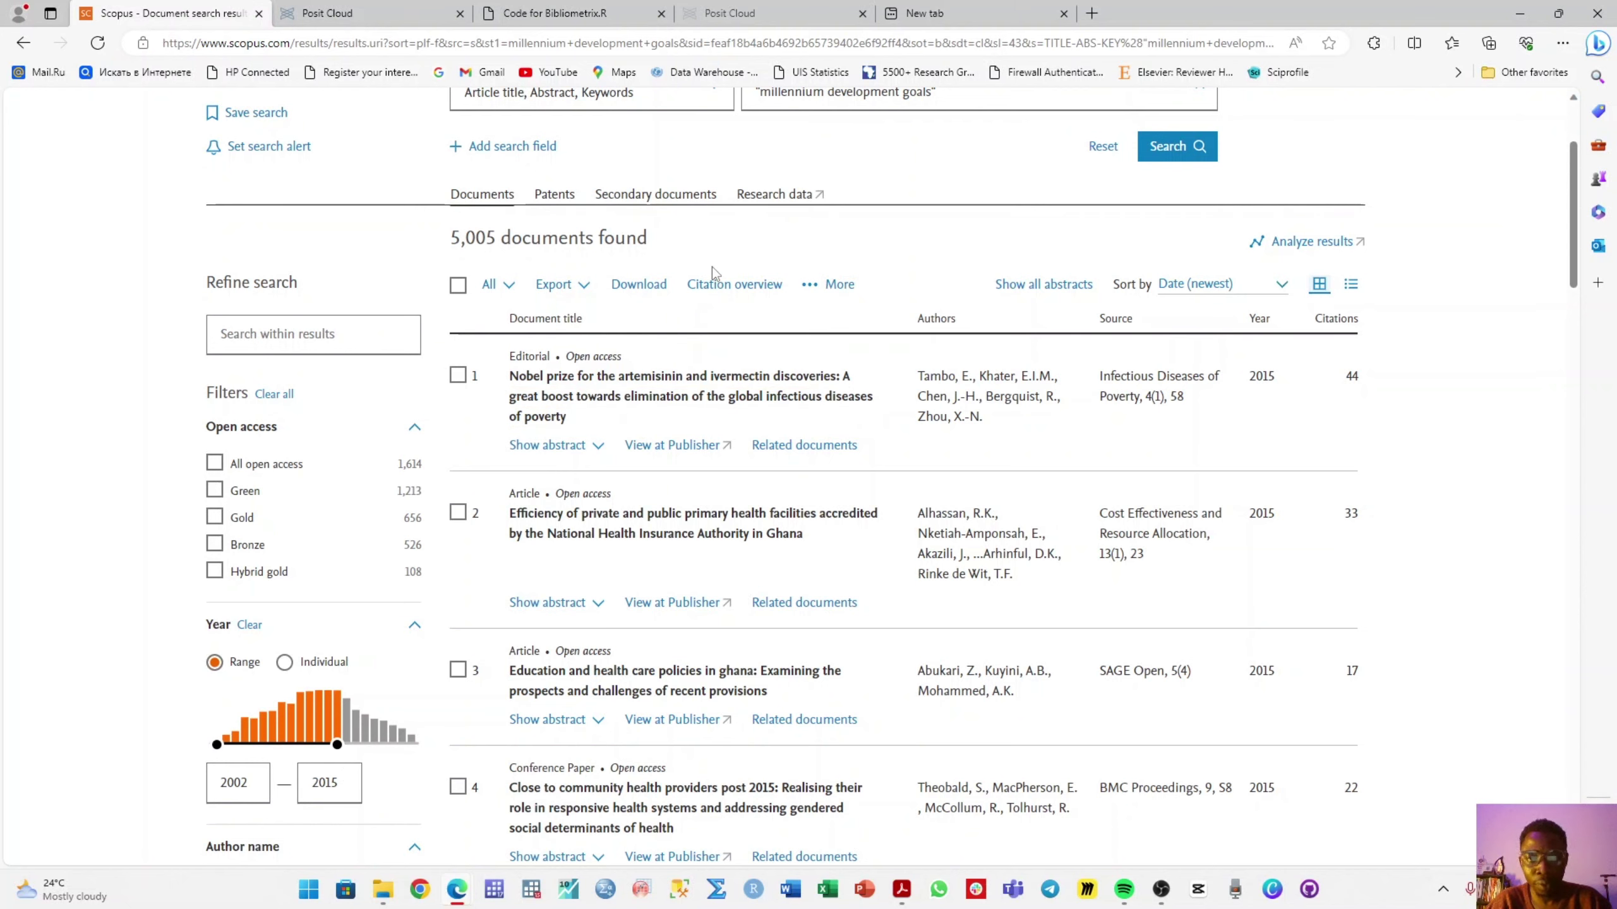
scroll(509, 454, up, 3)
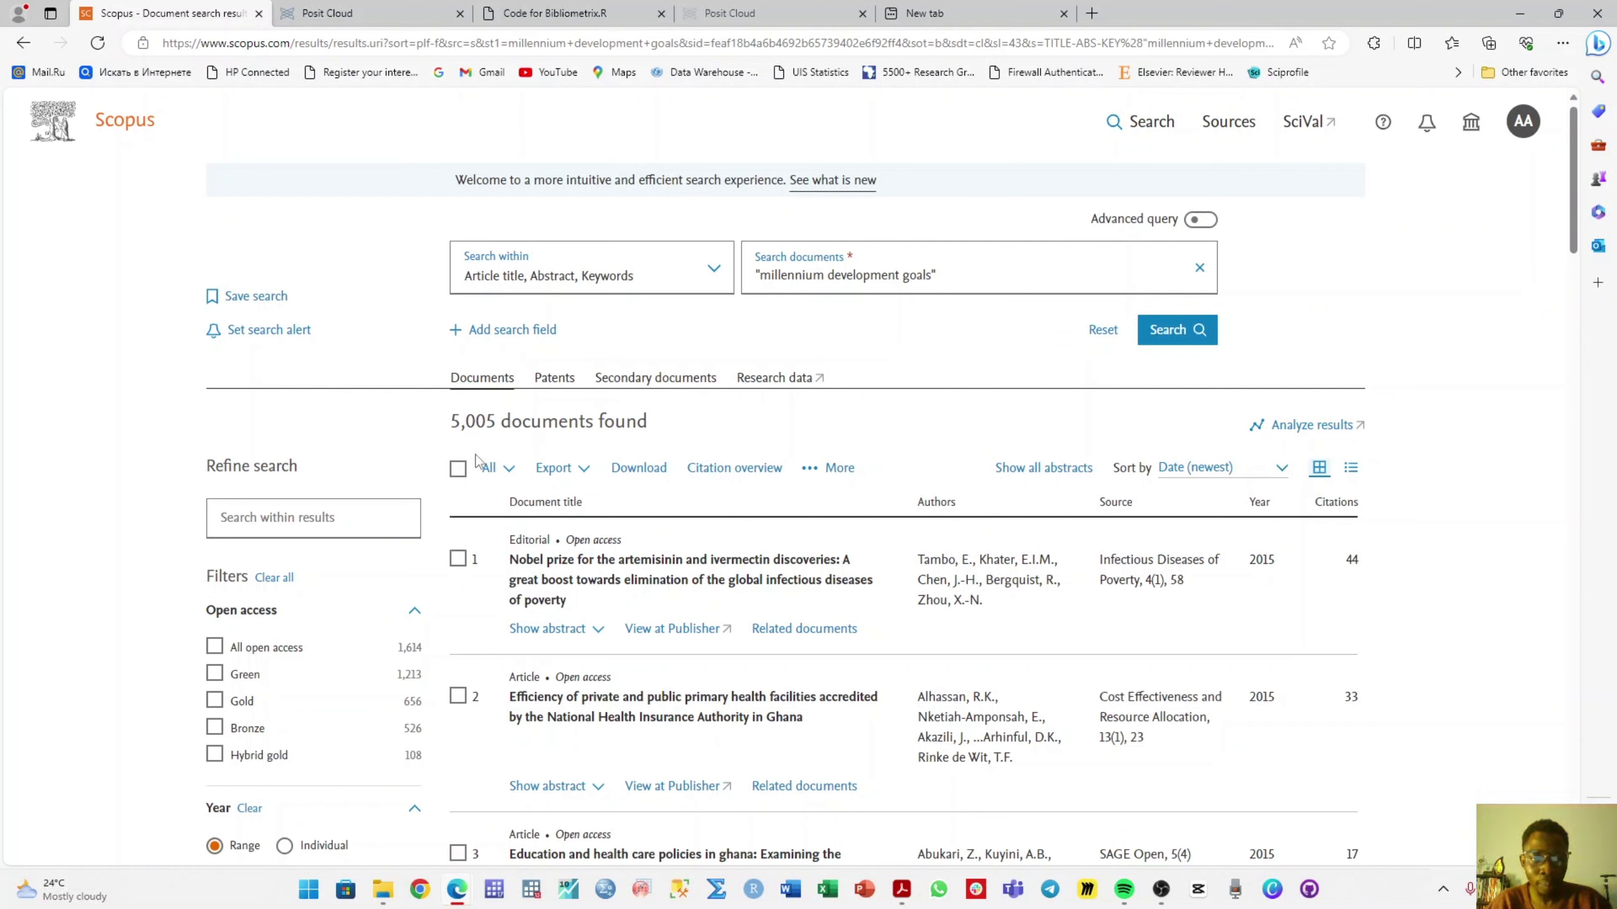
- Export all 5,005 results to CSV with citation and bibliographical information
click(459, 469)
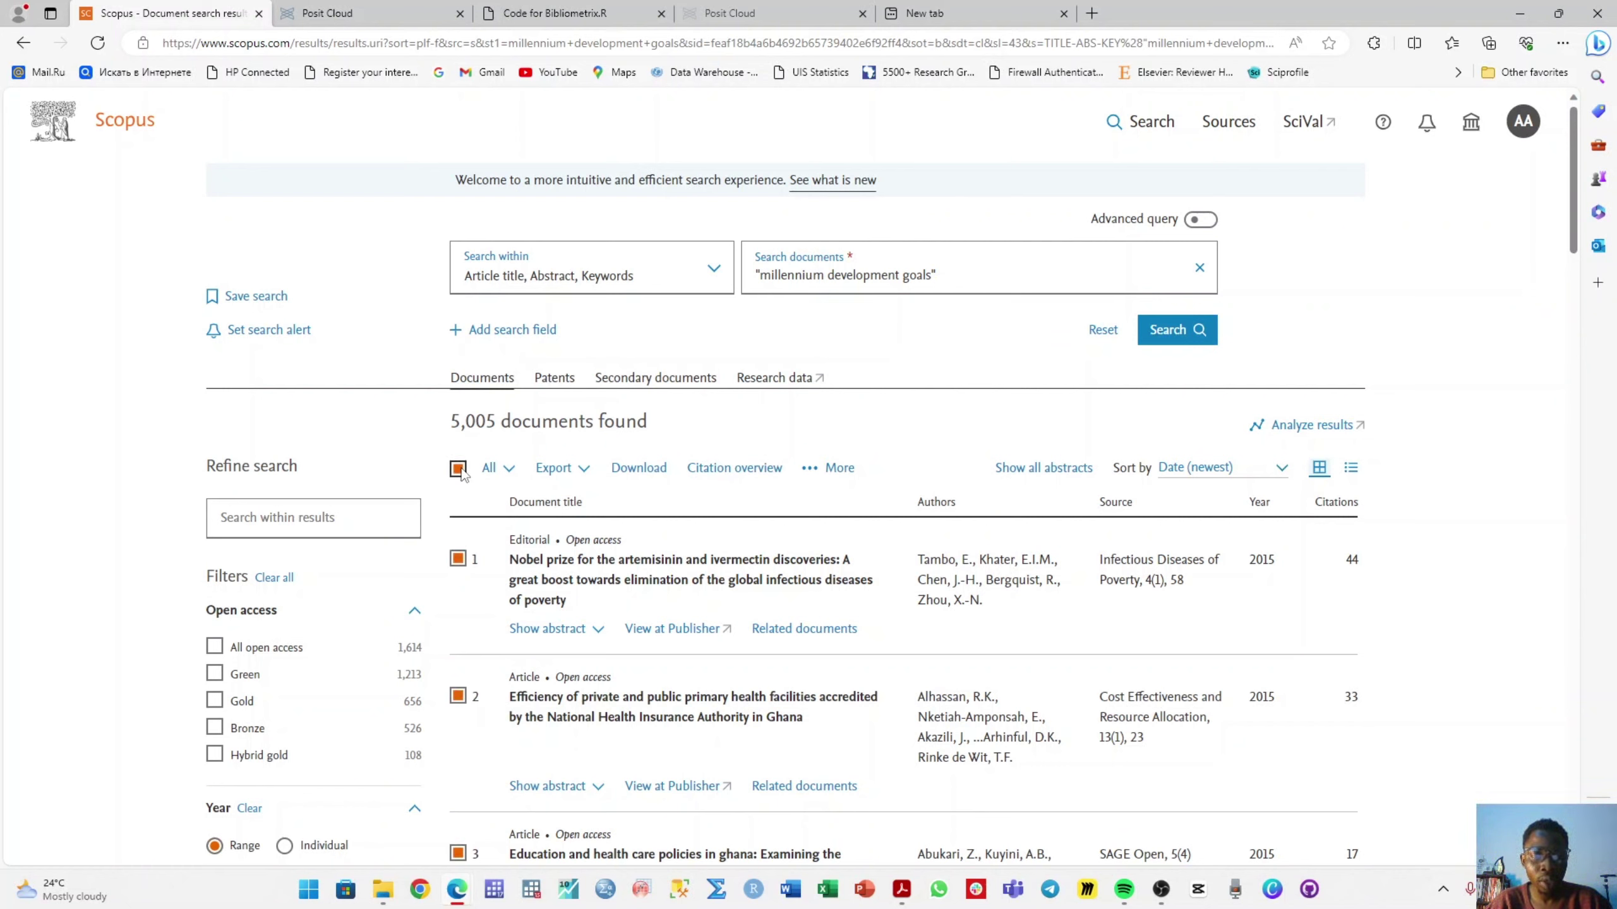
click(584, 476)
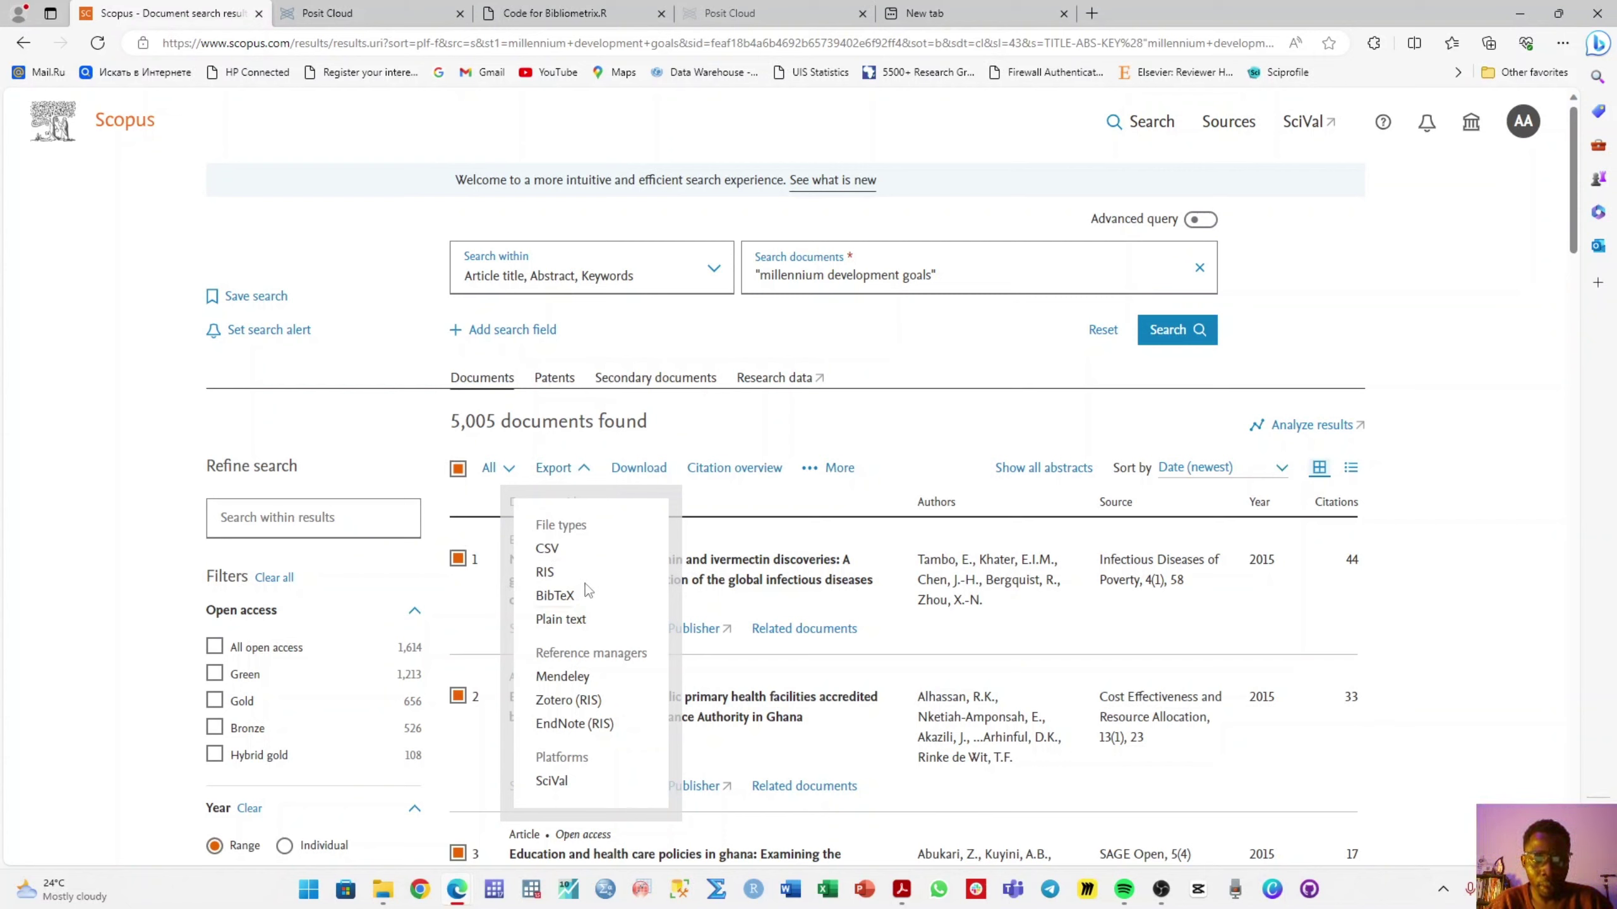
click(548, 549)
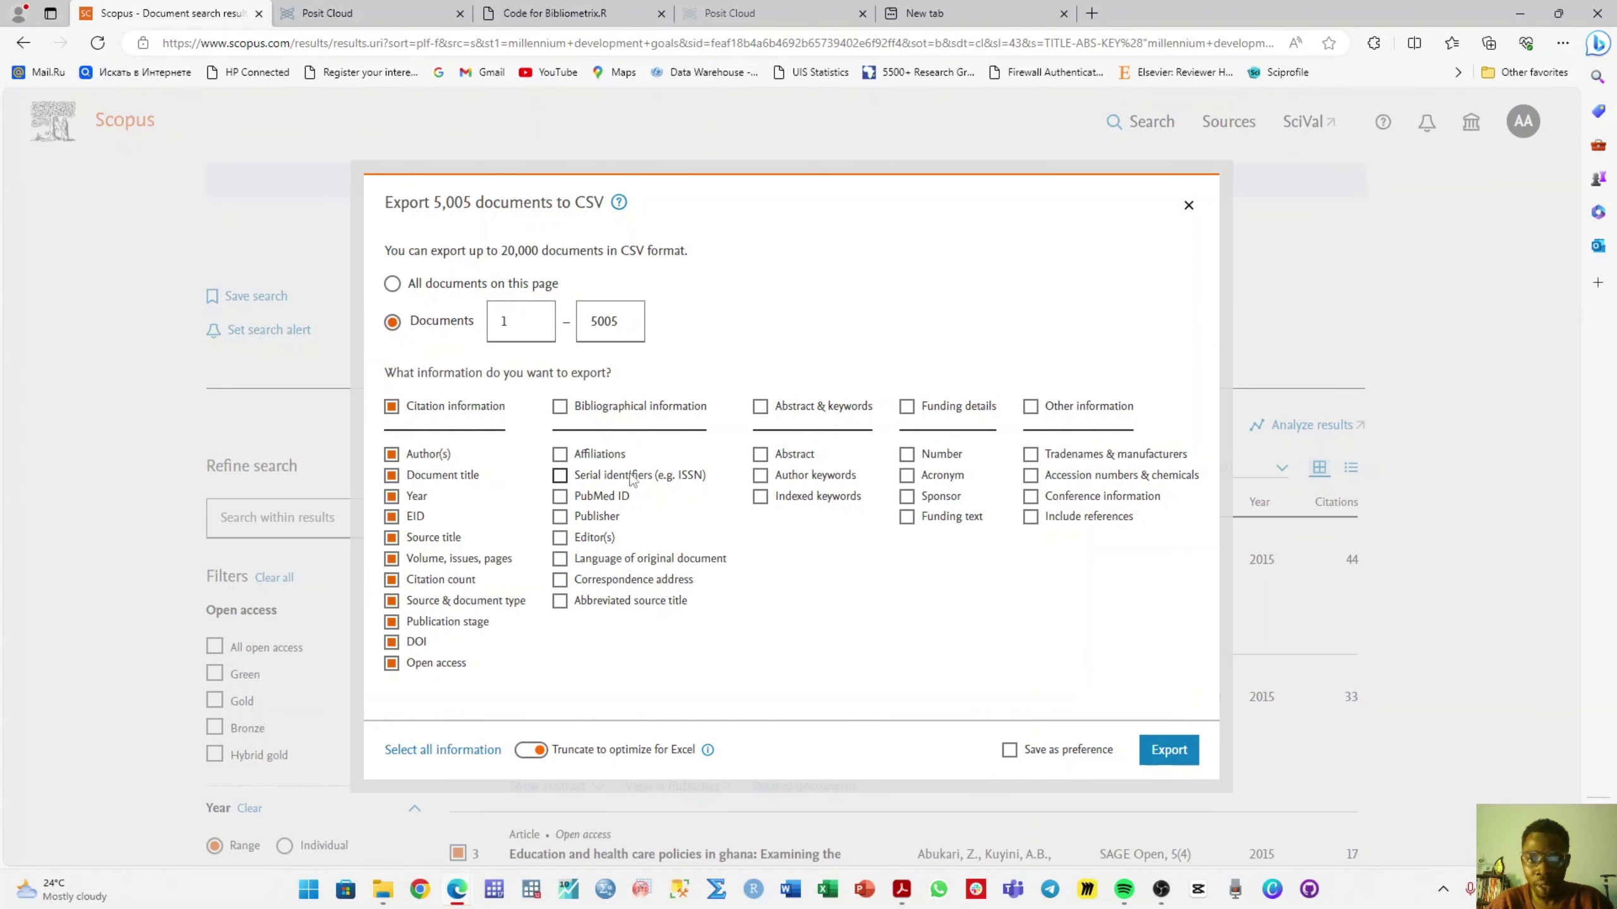
click(568, 409)
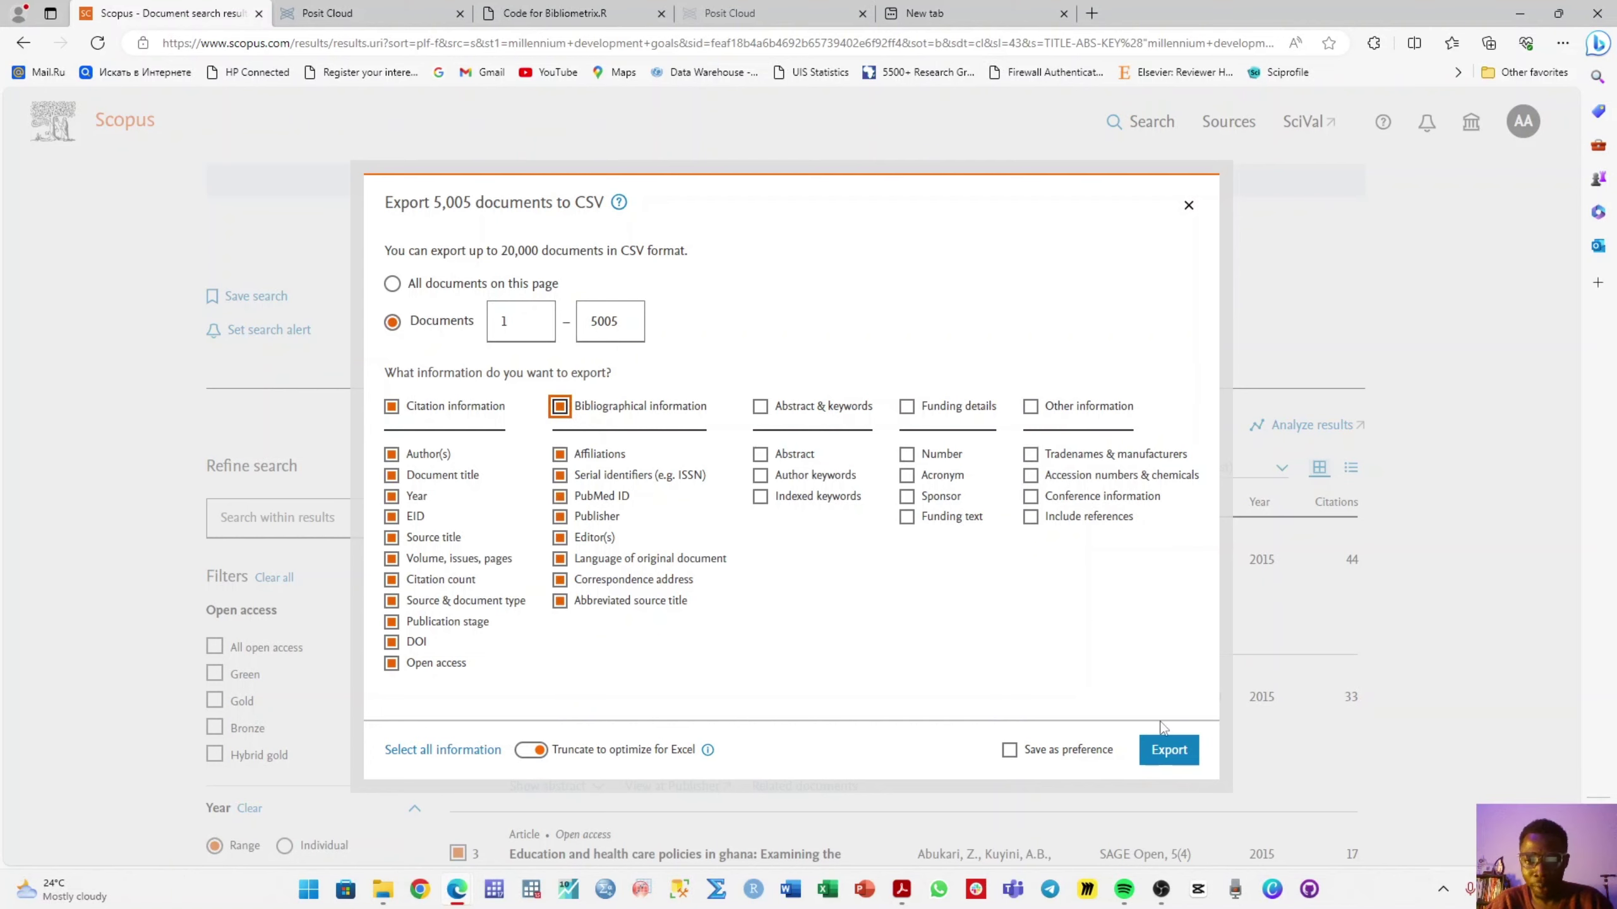
click(1167, 749)
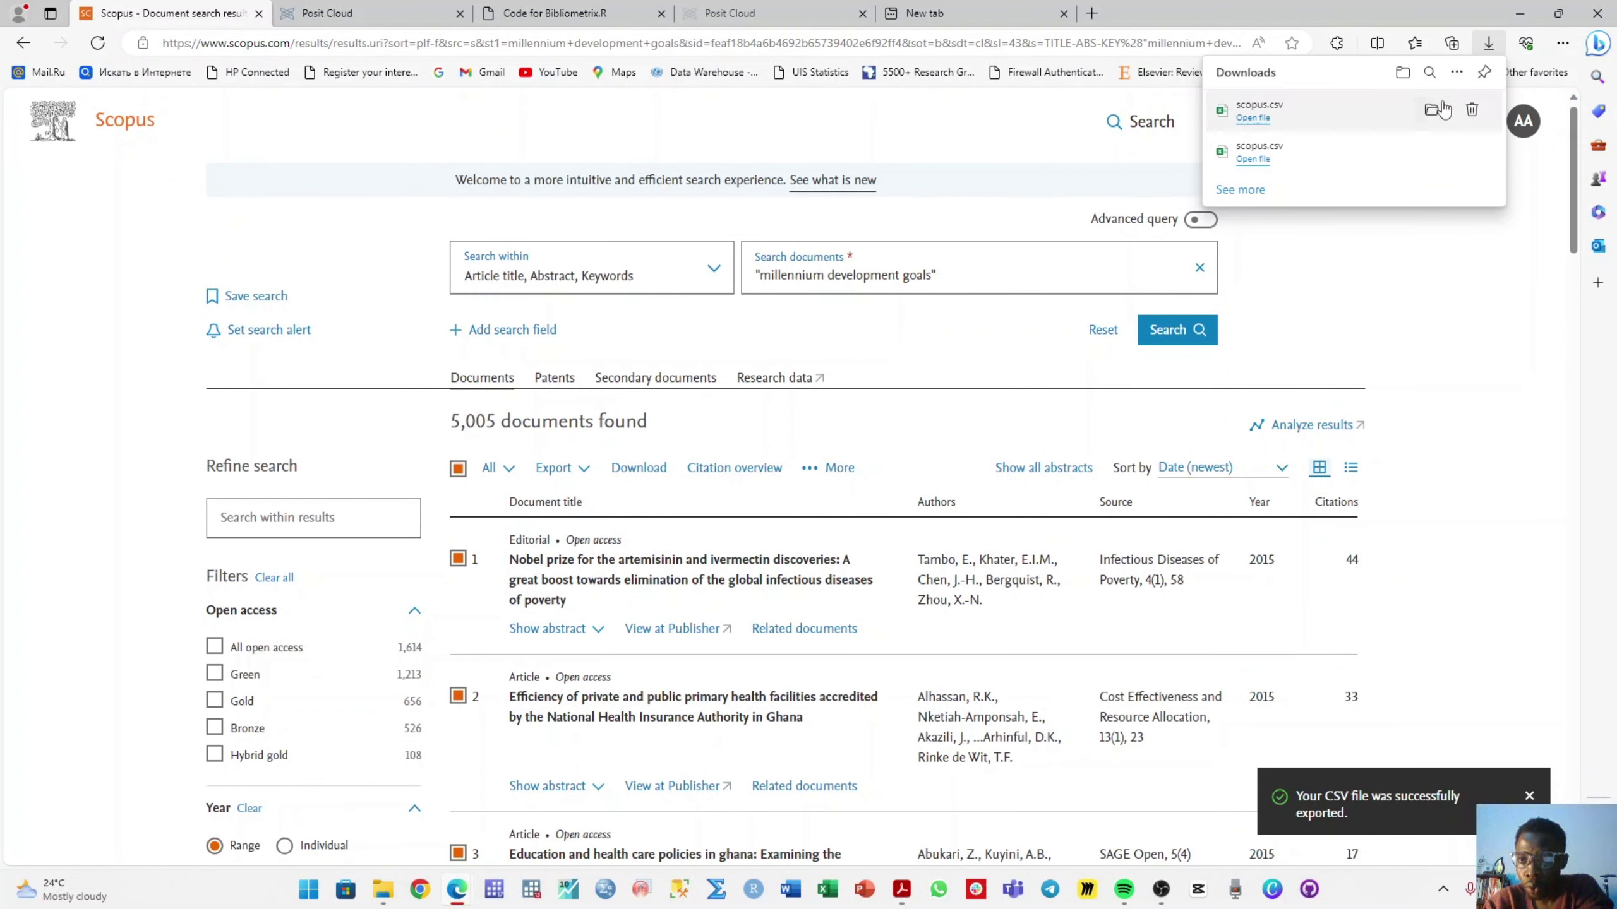
- Locate the downloaded scopus CSV in the Downloads folder, then return to the Scopus results
click(1440, 112)
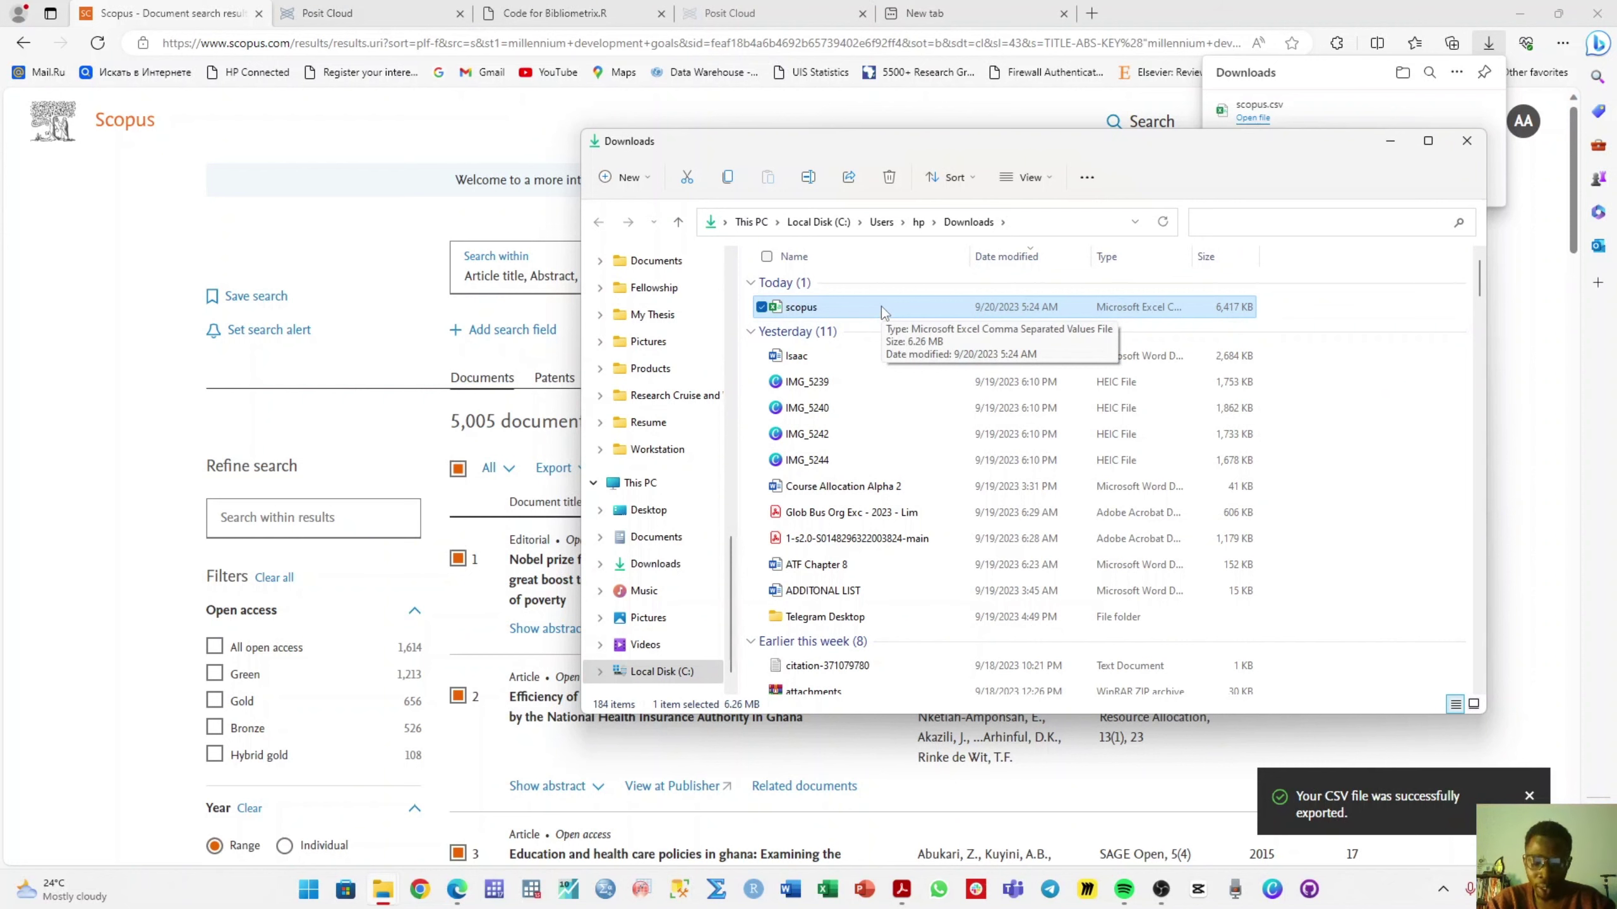
right_click(881, 305)
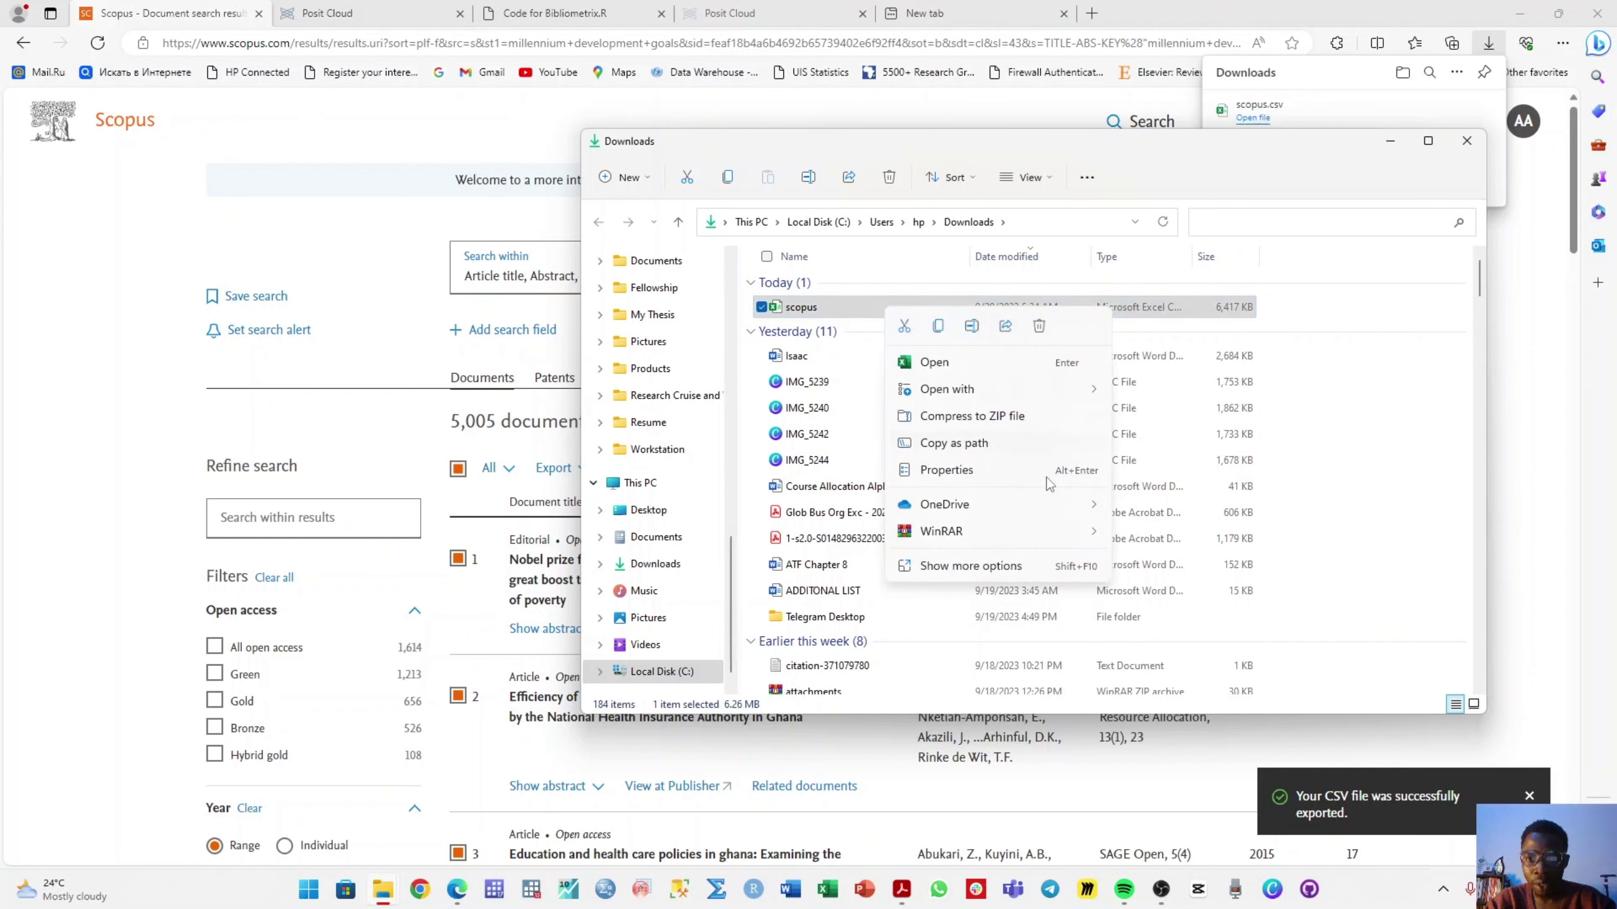
mouse_move(1064, 531)
key(alt+Tab)
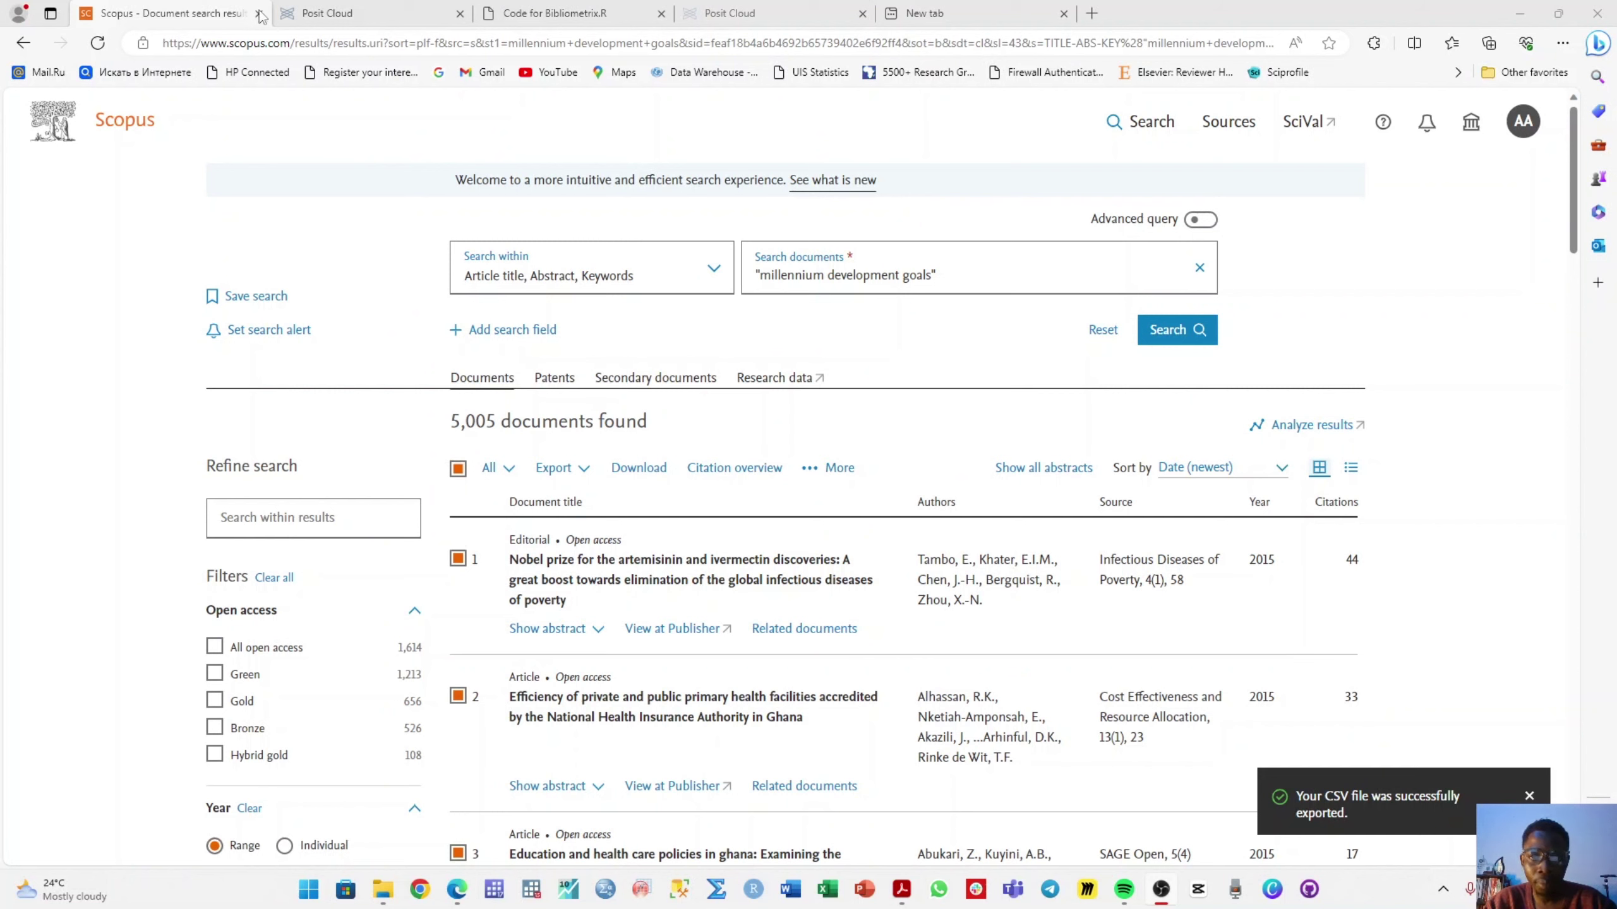
- Log in to Posit Cloud using the saved account e-mail and the account password
click(353, 9)
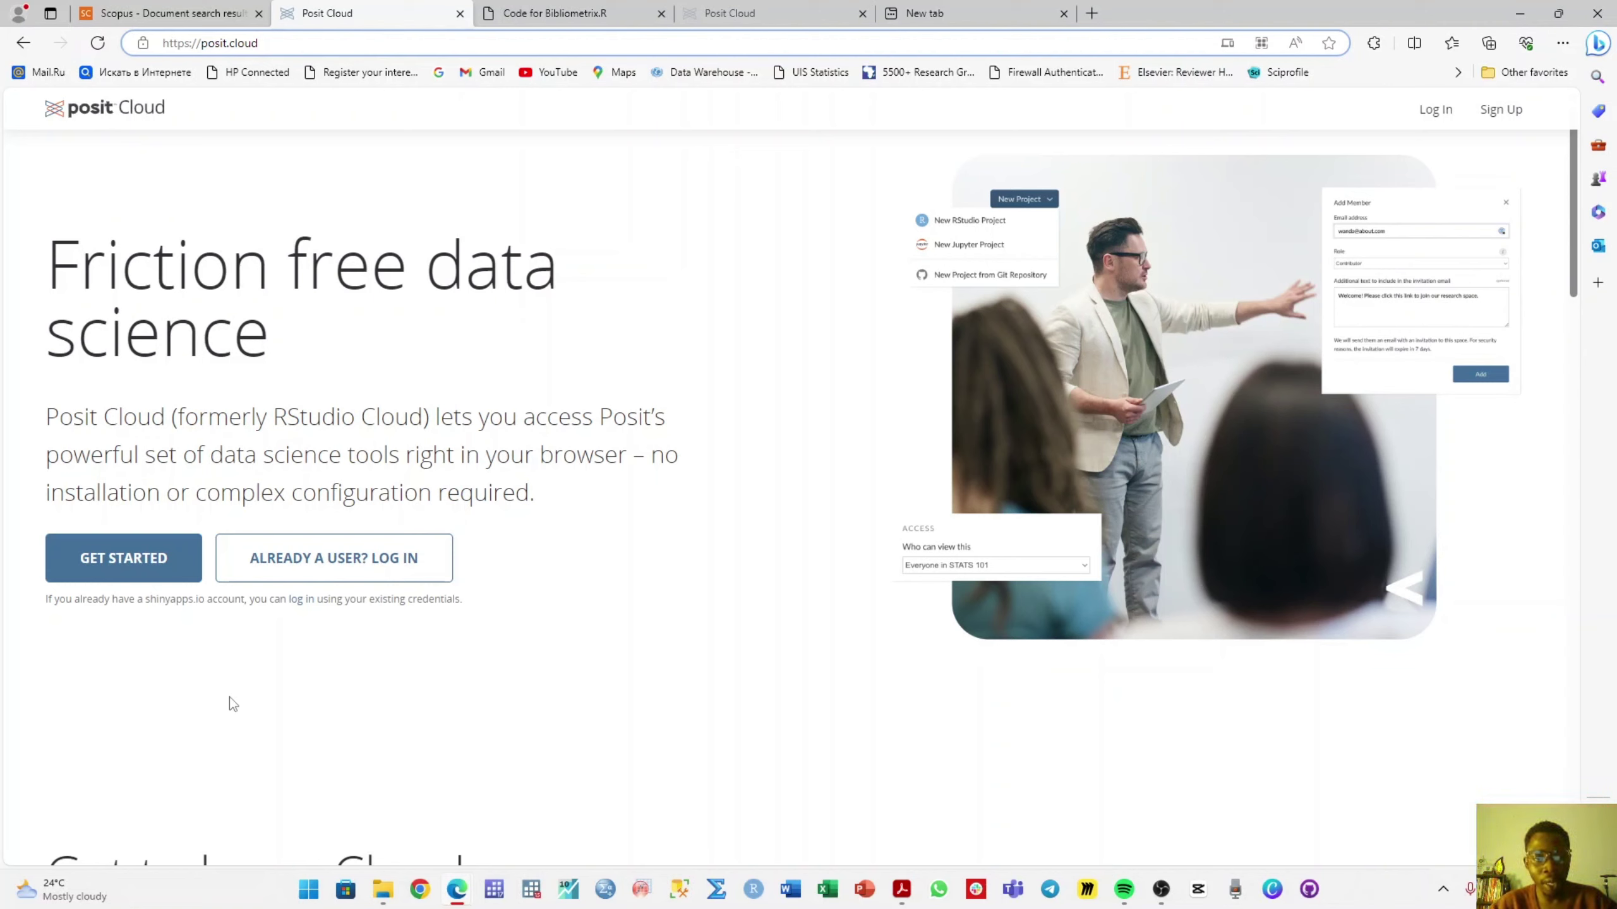
click(298, 589)
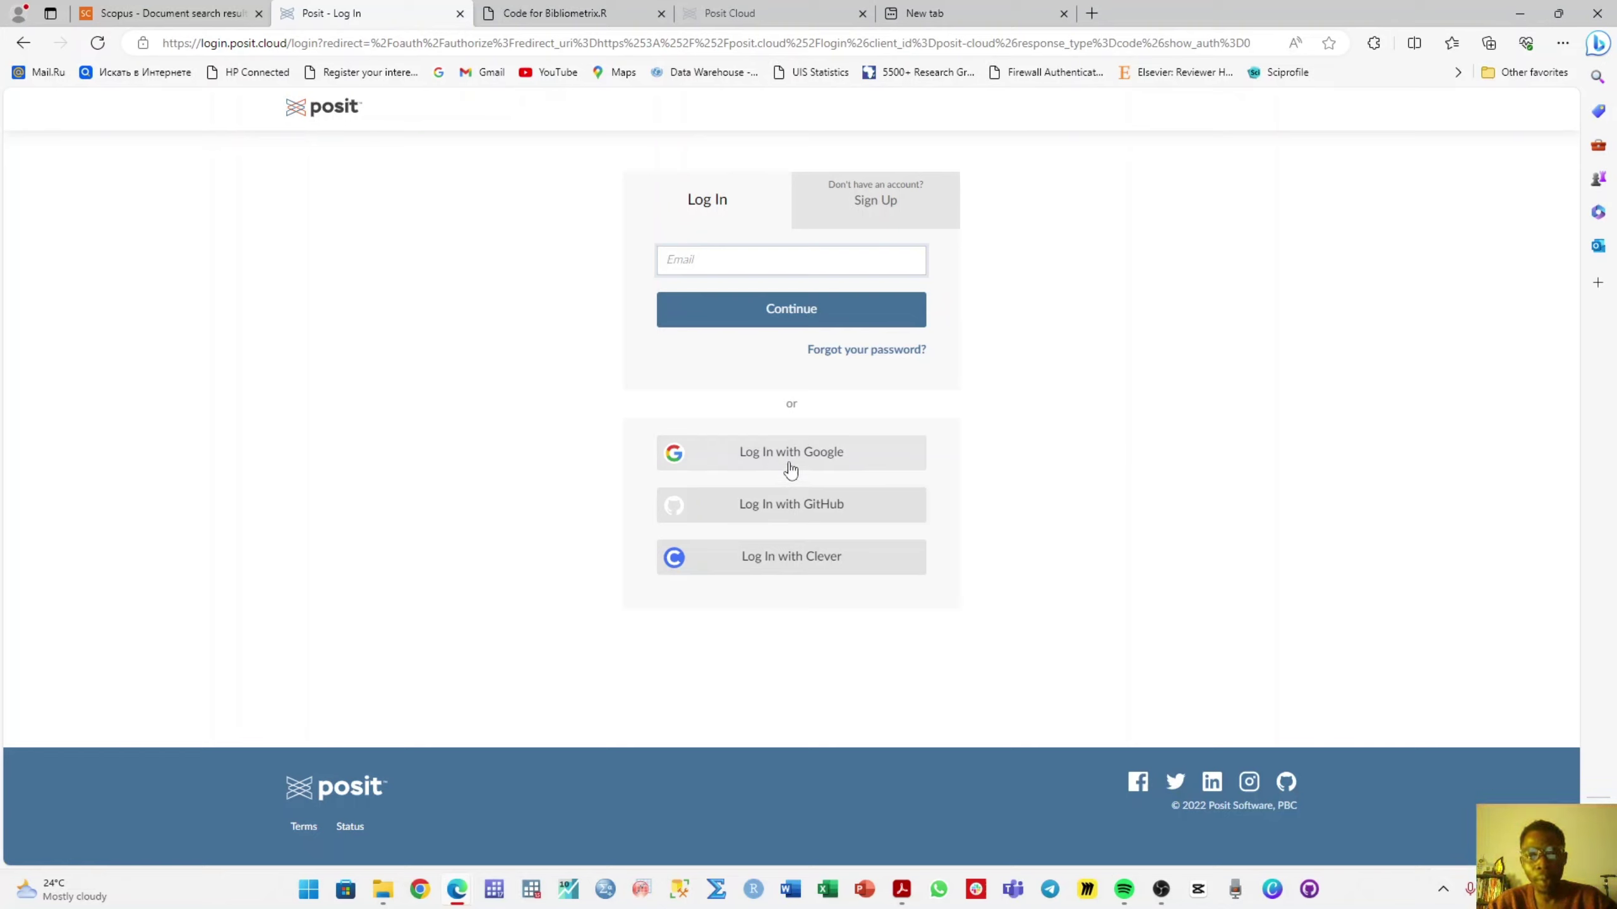
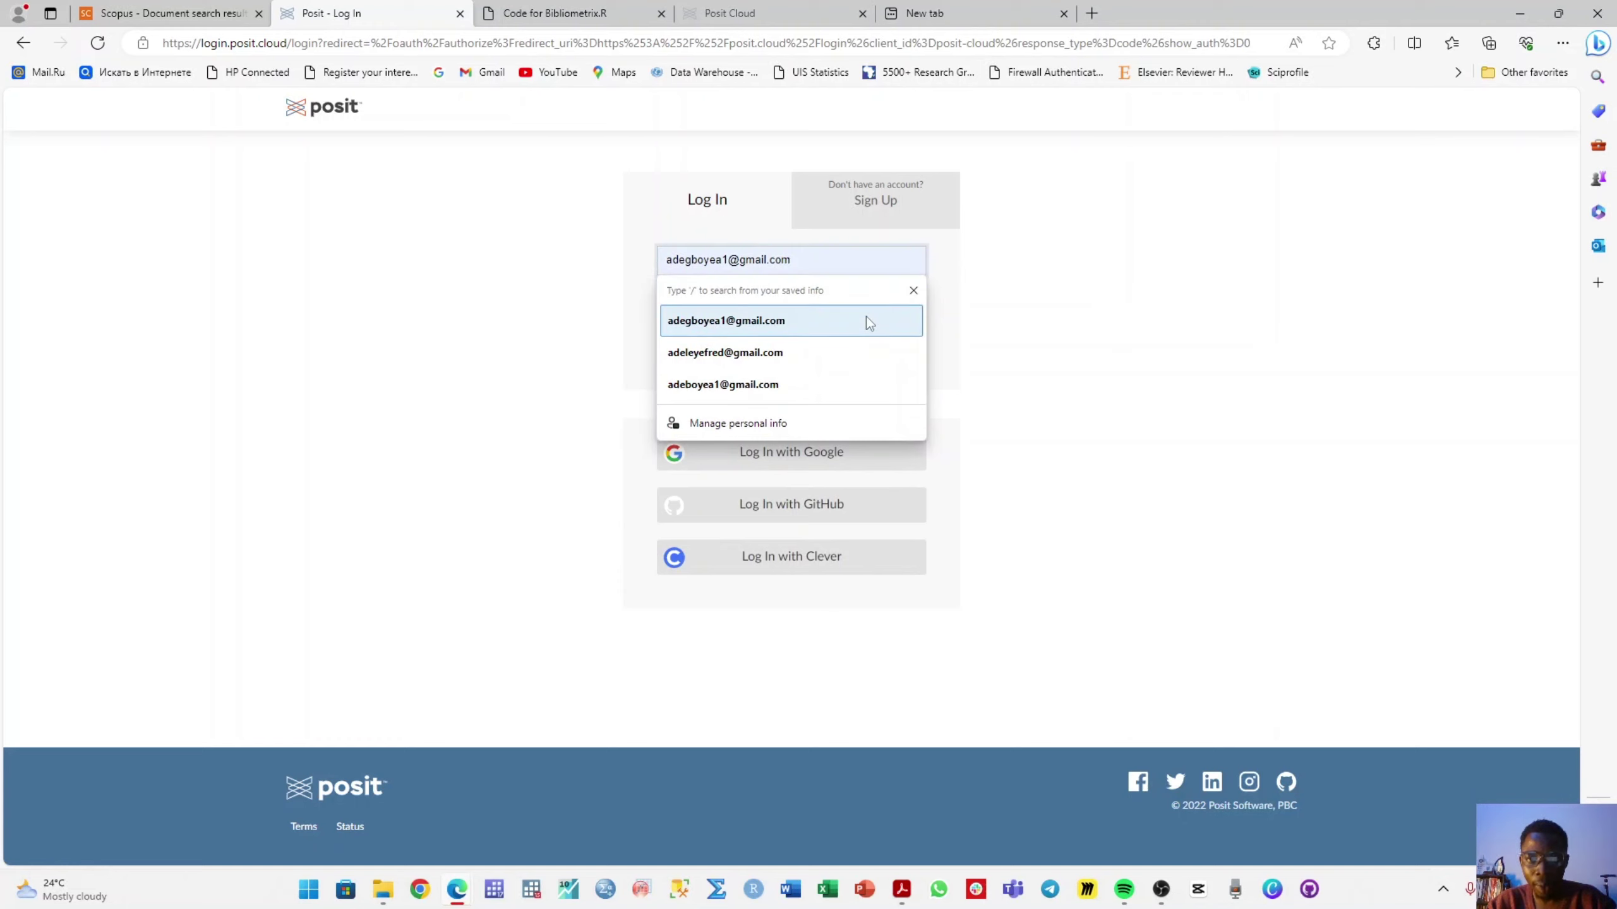
click(867, 320)
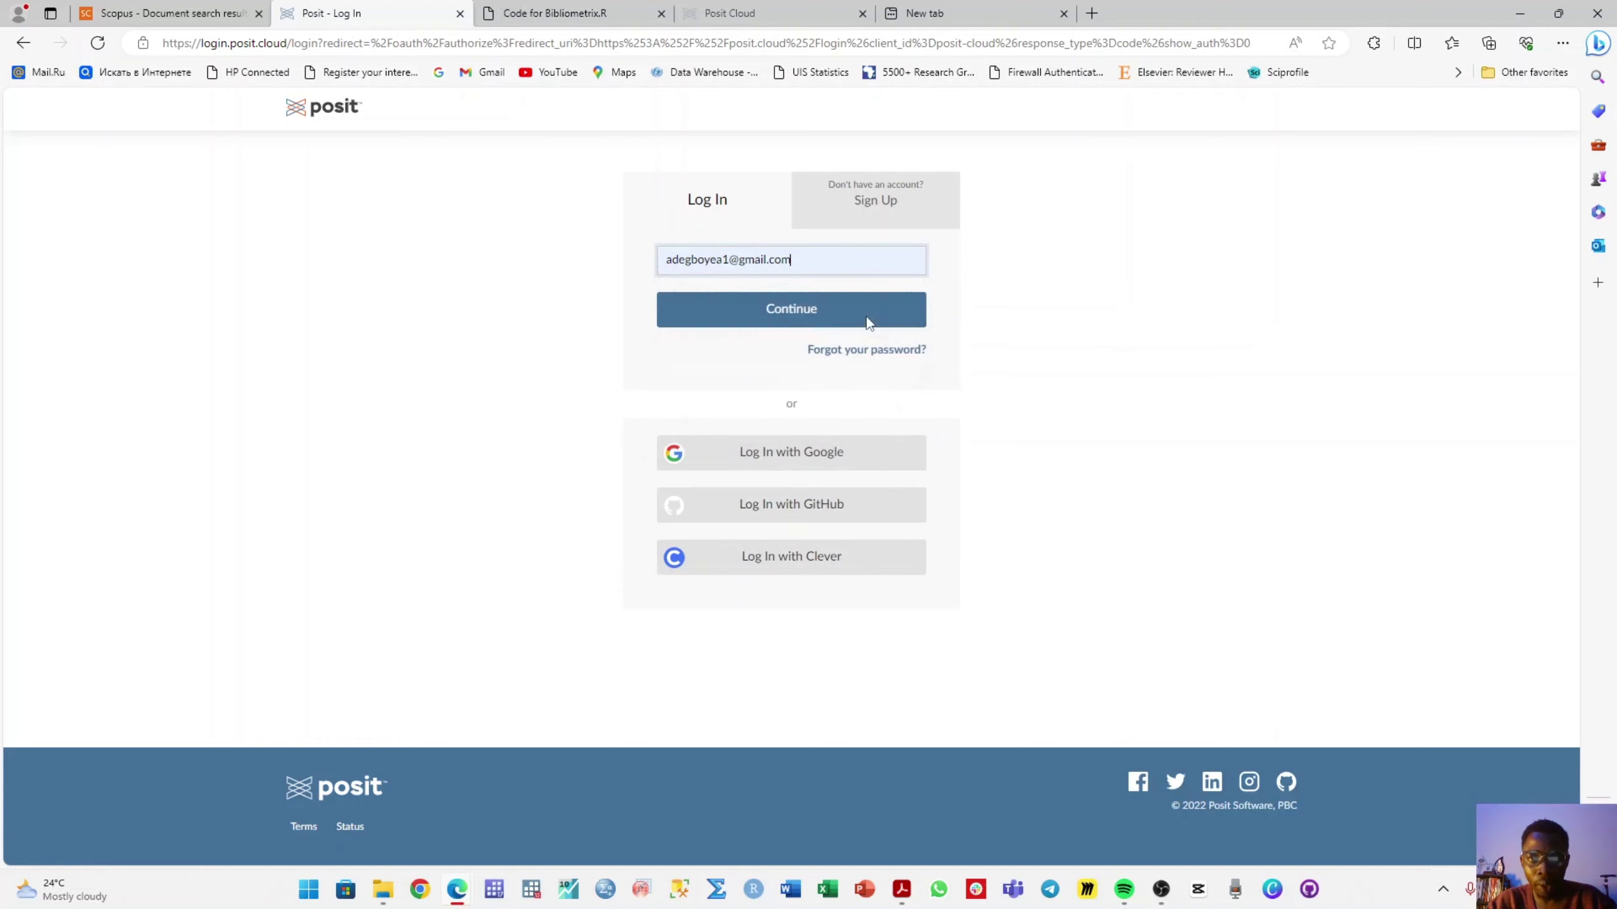
click(821, 316)
key(ctrl+v)
click(812, 326)
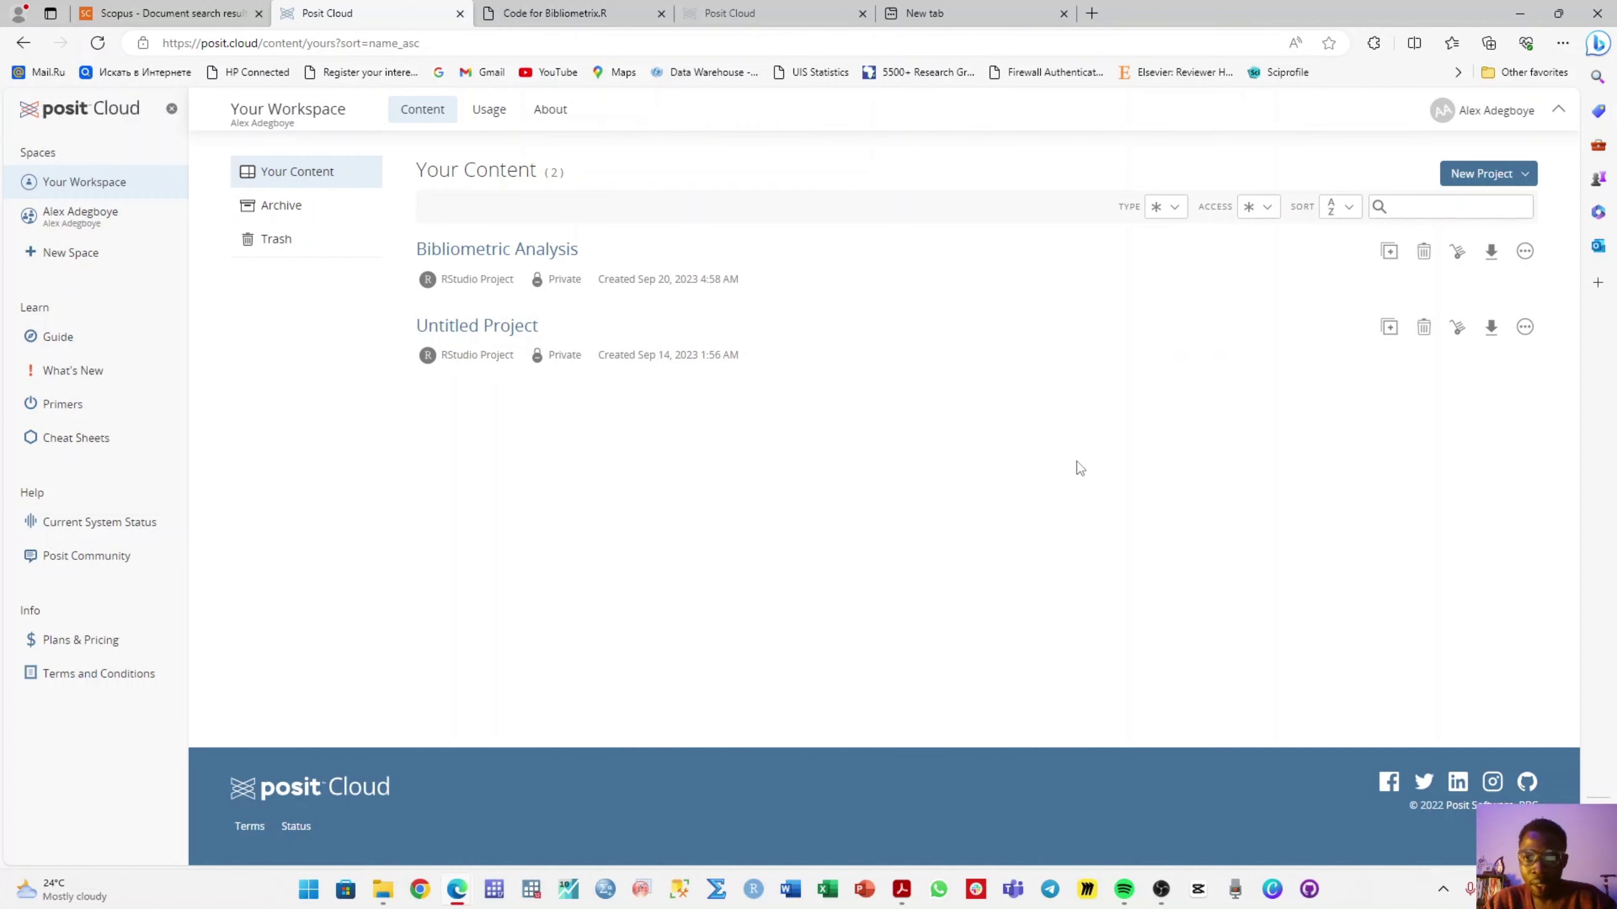
- Create a new RStudio project in Posit Cloud named Biblio Analysis
click(1483, 183)
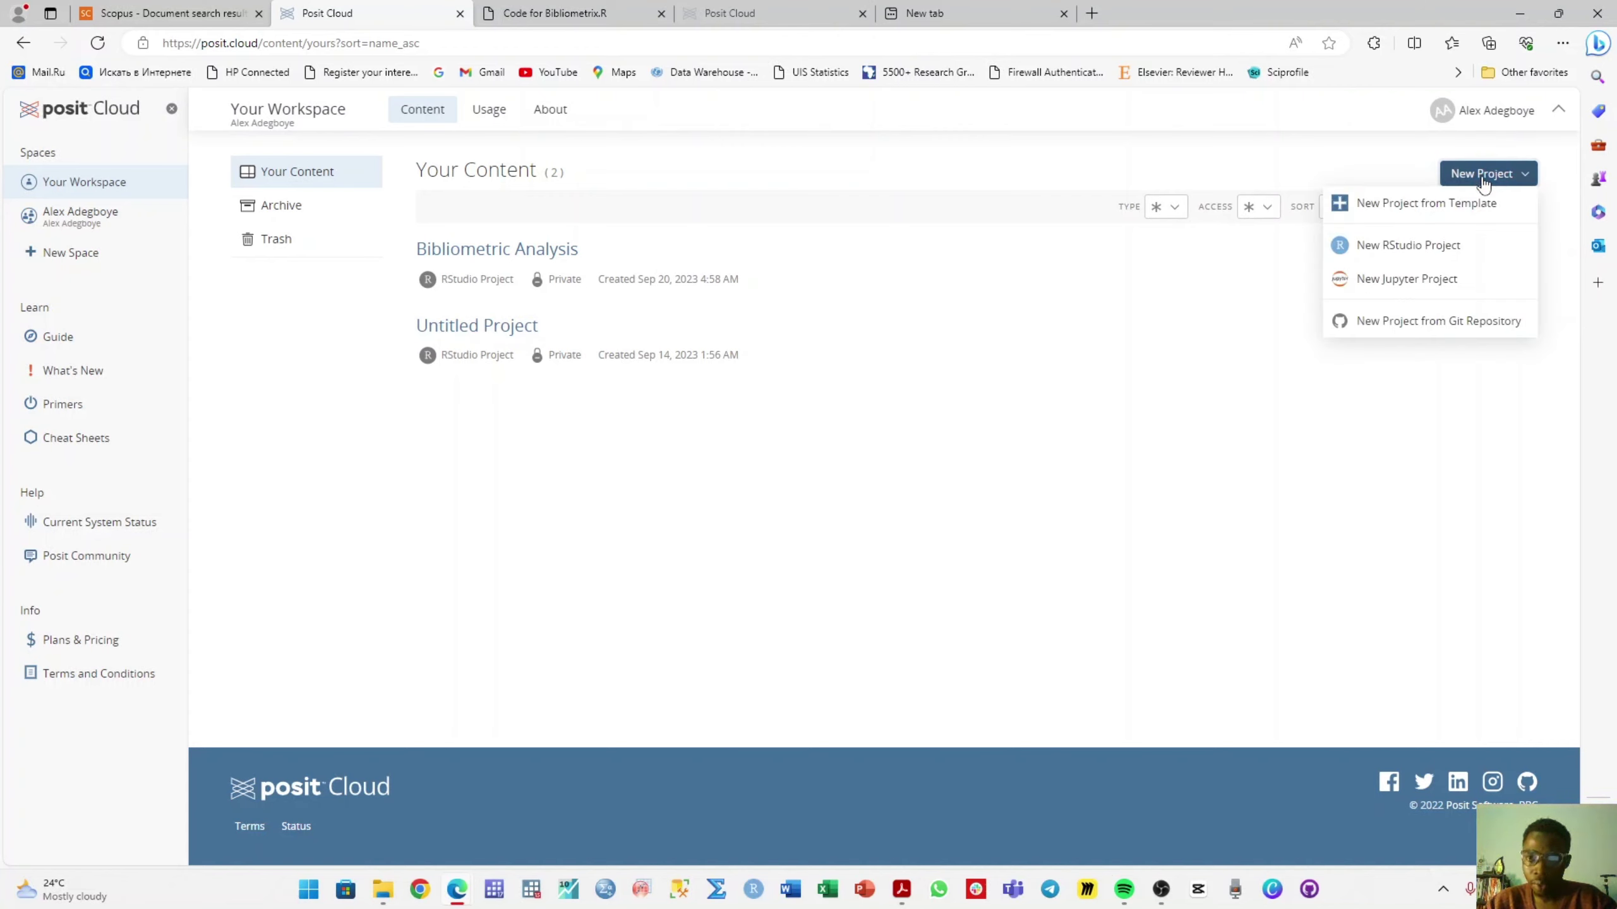
click(1412, 248)
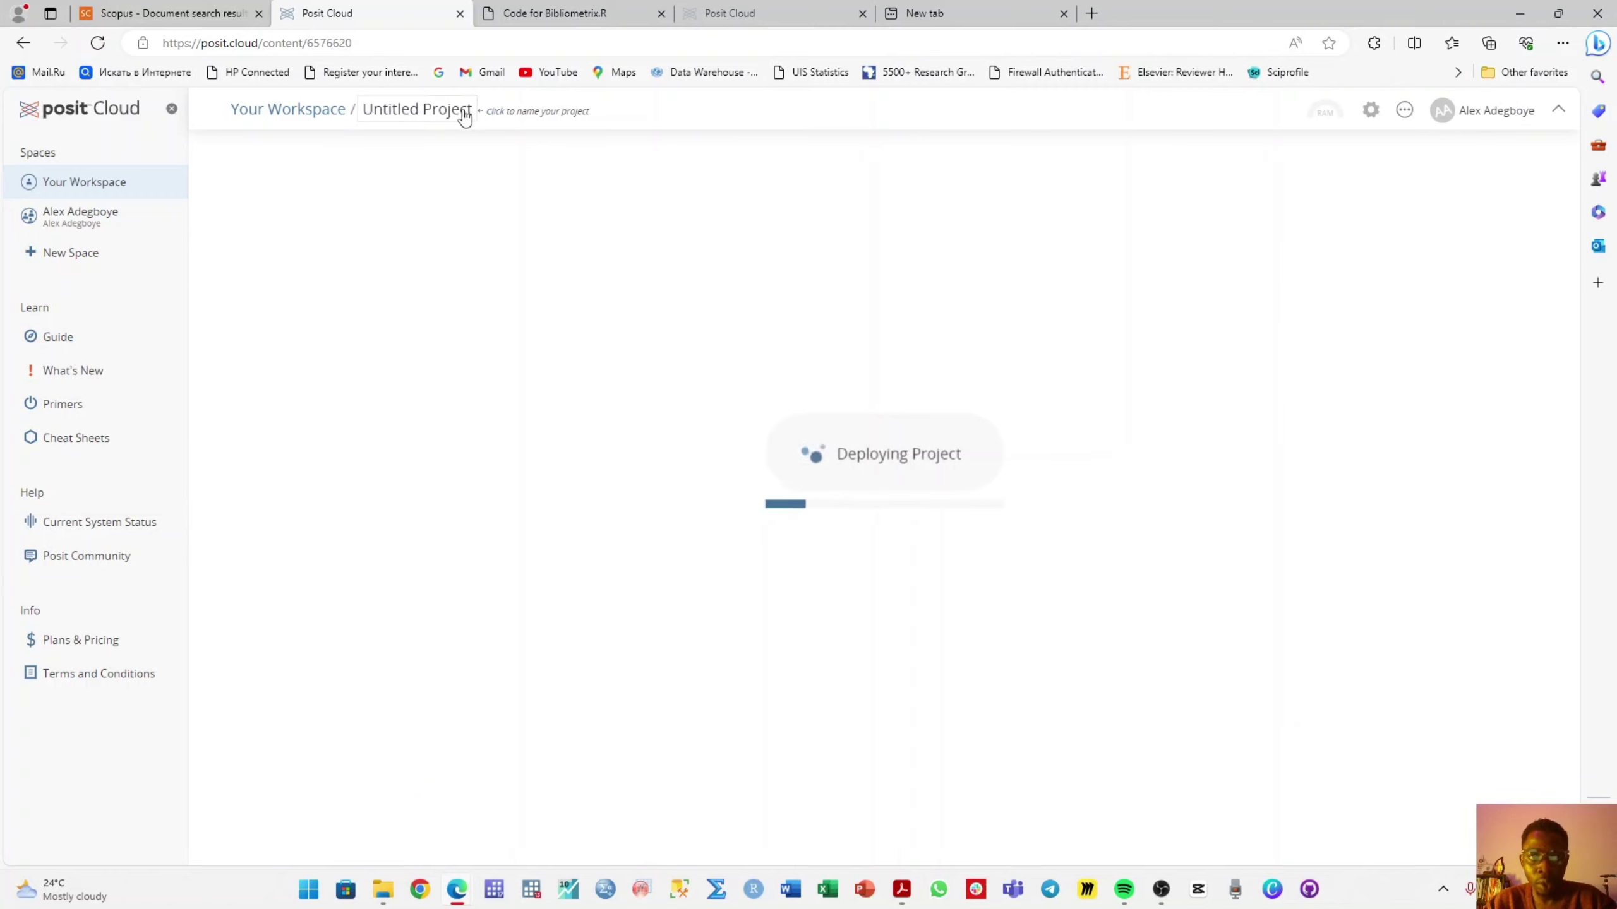
click(441, 112)
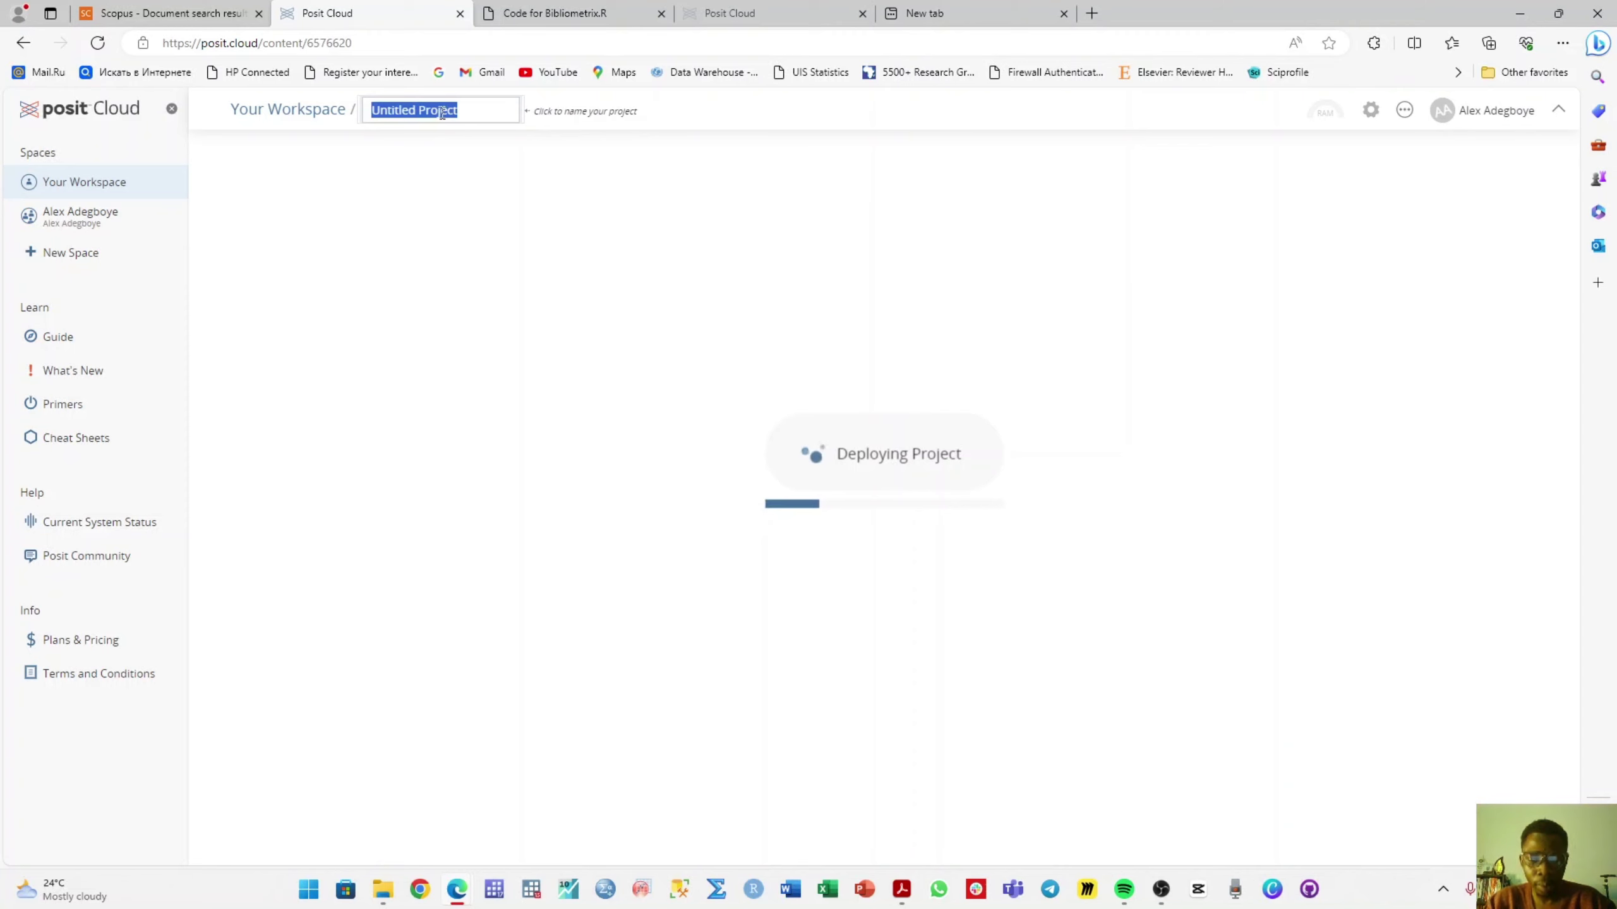
text(Bibllo Analysis)
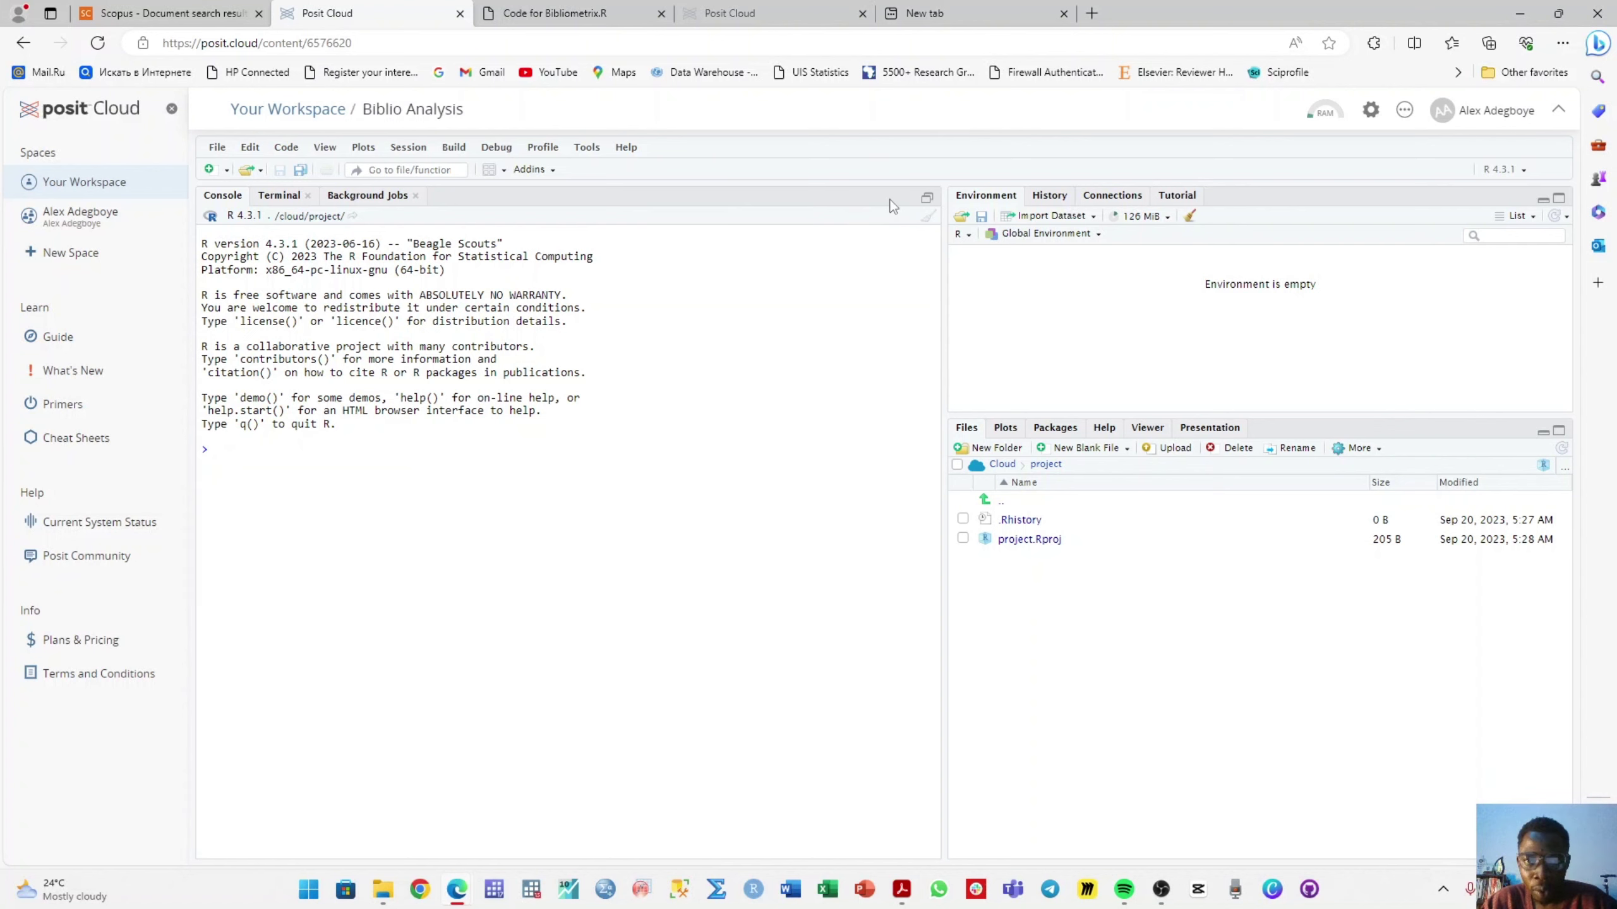
- Paste the bibliometrix setup code into a new R script and run all of it
click(926, 201)
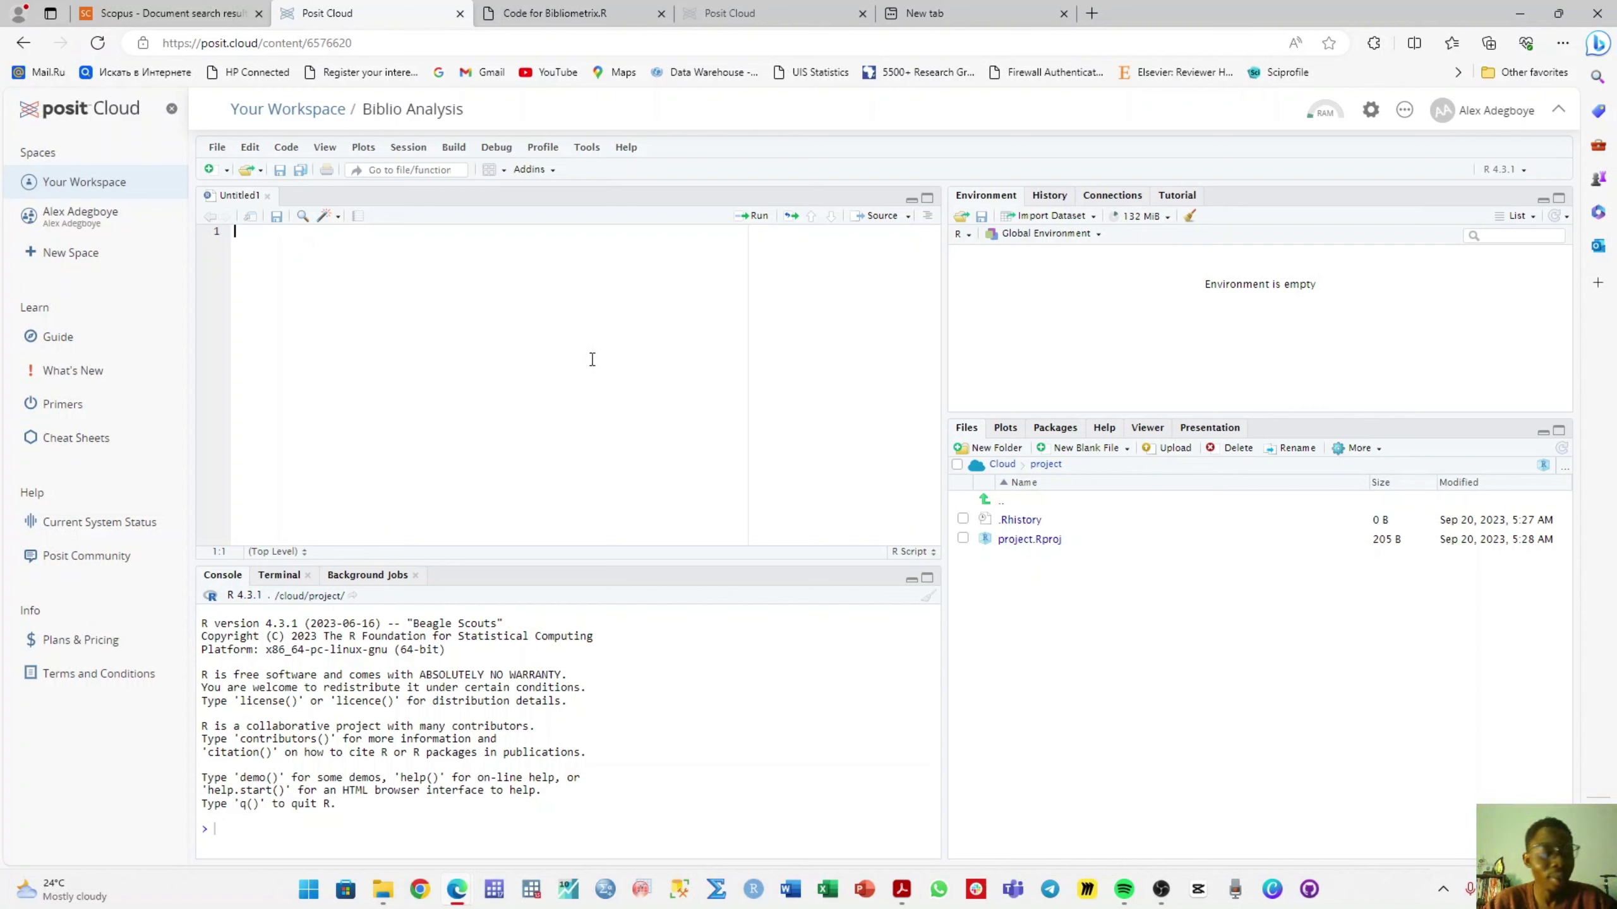
click(554, 13)
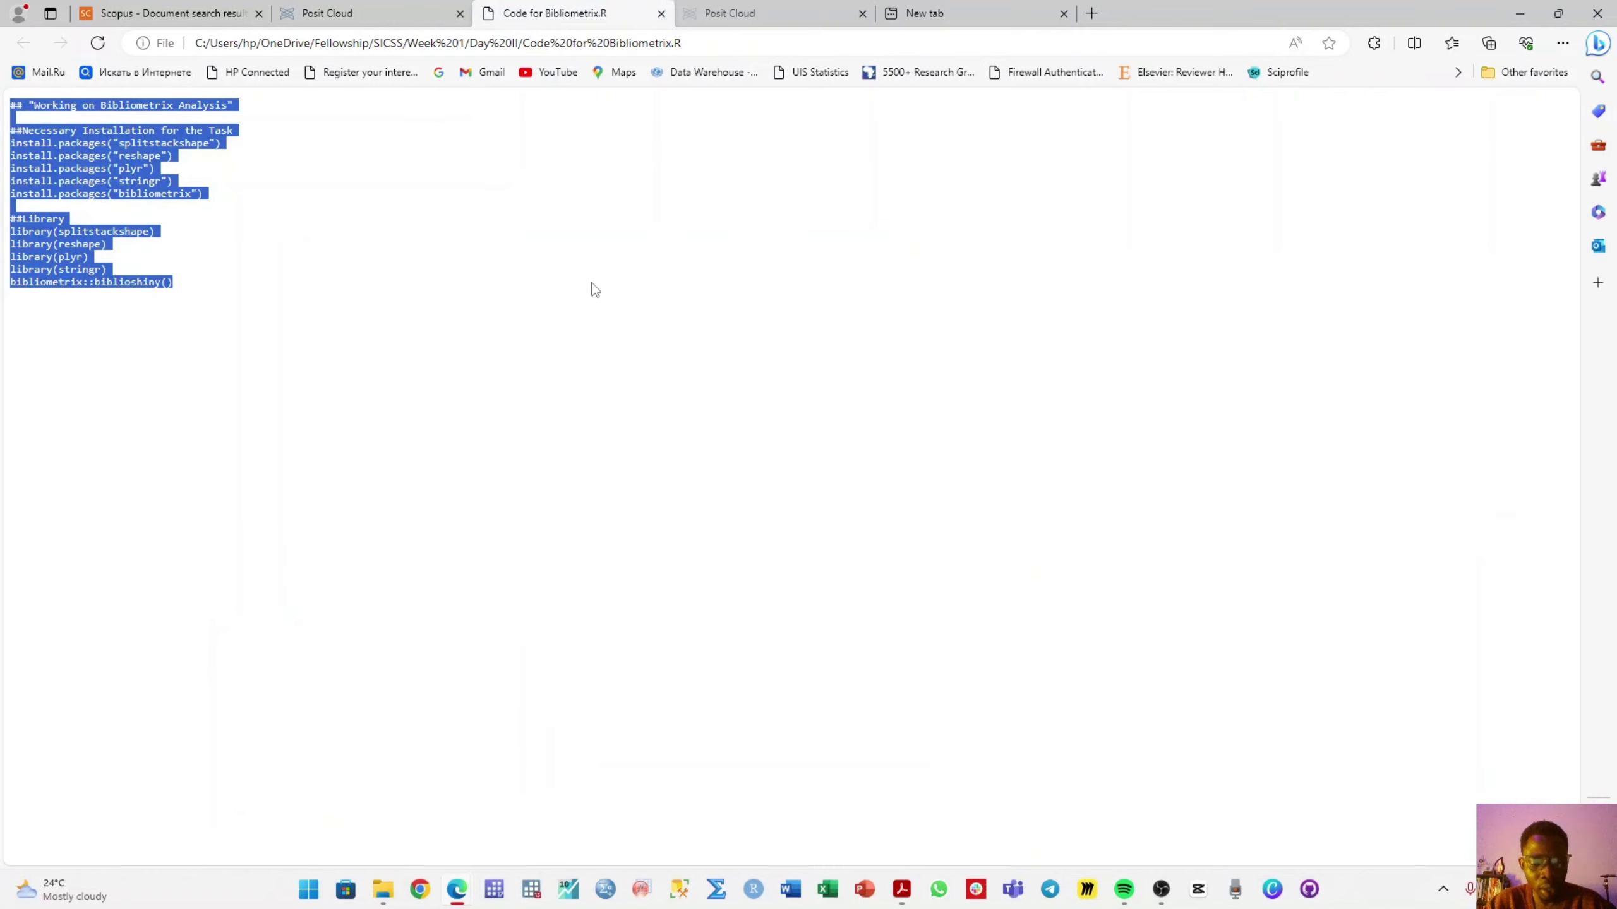
key(ctrl+shift+Tab)
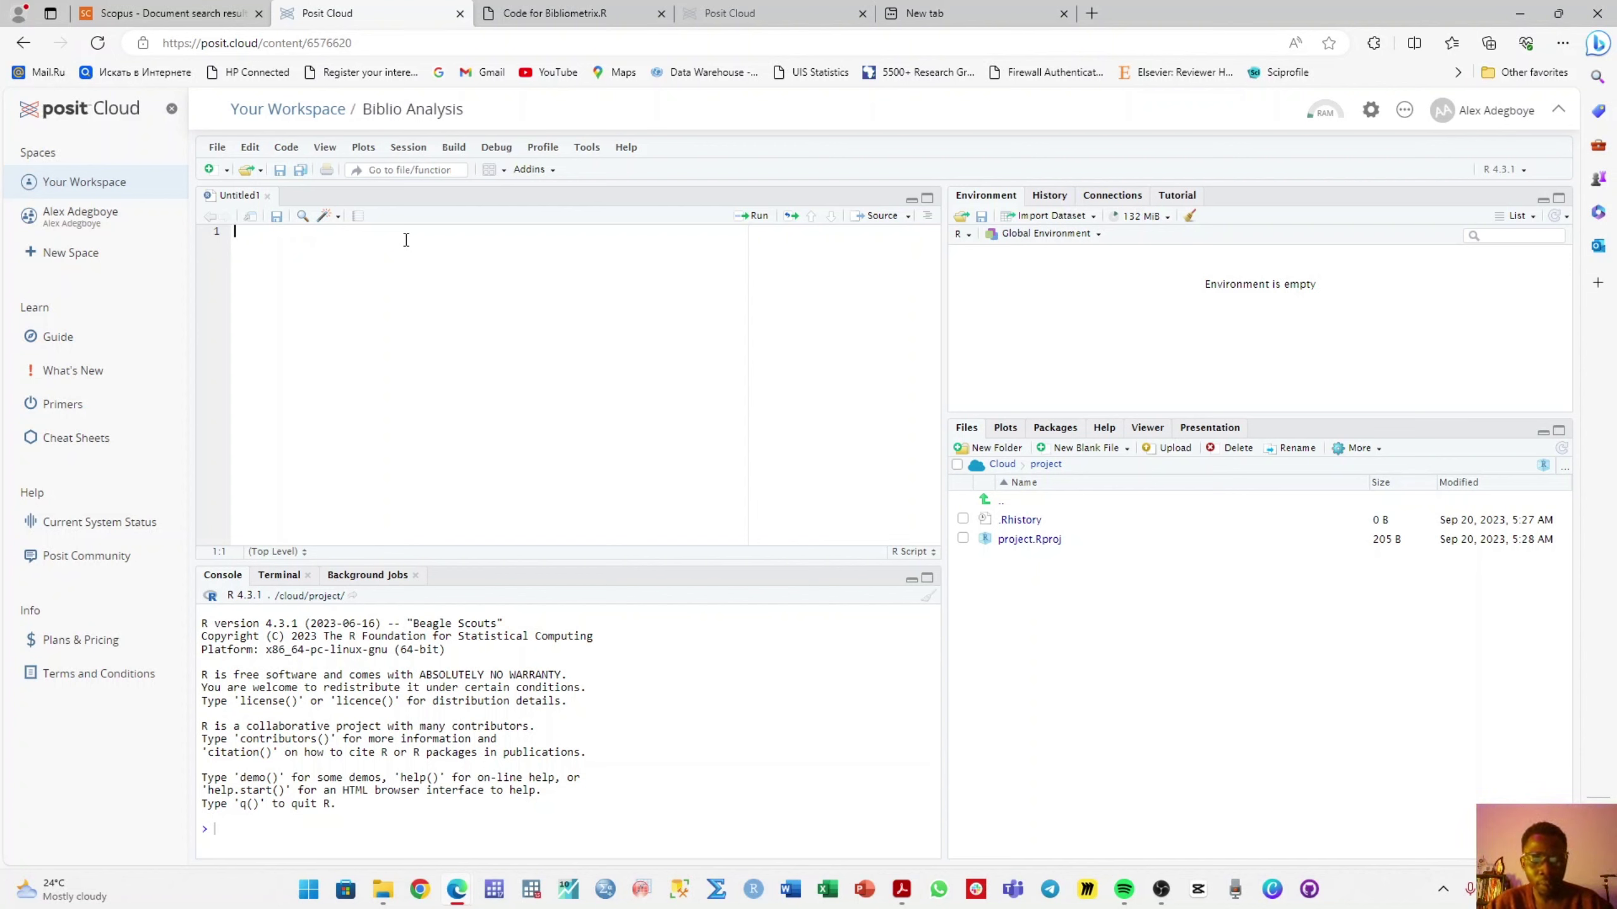
text(## "Working on Bibliometrix Analysis"  ##Necessary Installation for the Task install.packages("splitstackshape") install.packages("reshape") install.packages("plyr") install.packages("stringr") install.packages("bibliometrix")  ##Library library(splitstackshape) library(reshape) library(plyr) library(stringr) bibliometrix::biblioshiny())
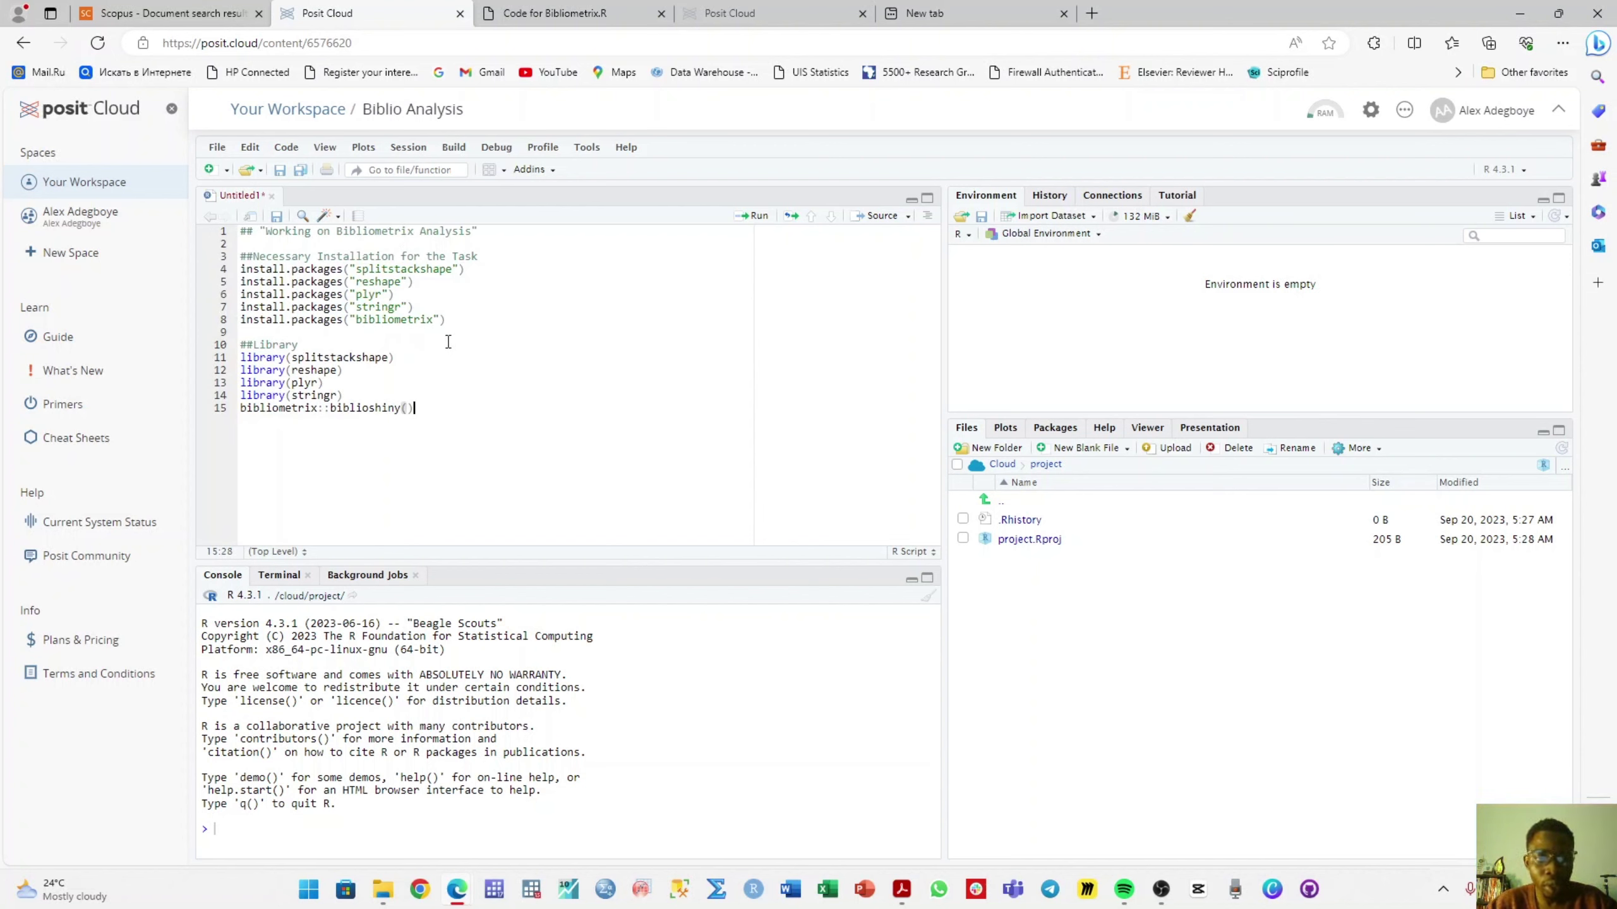
key(ctrl+a)
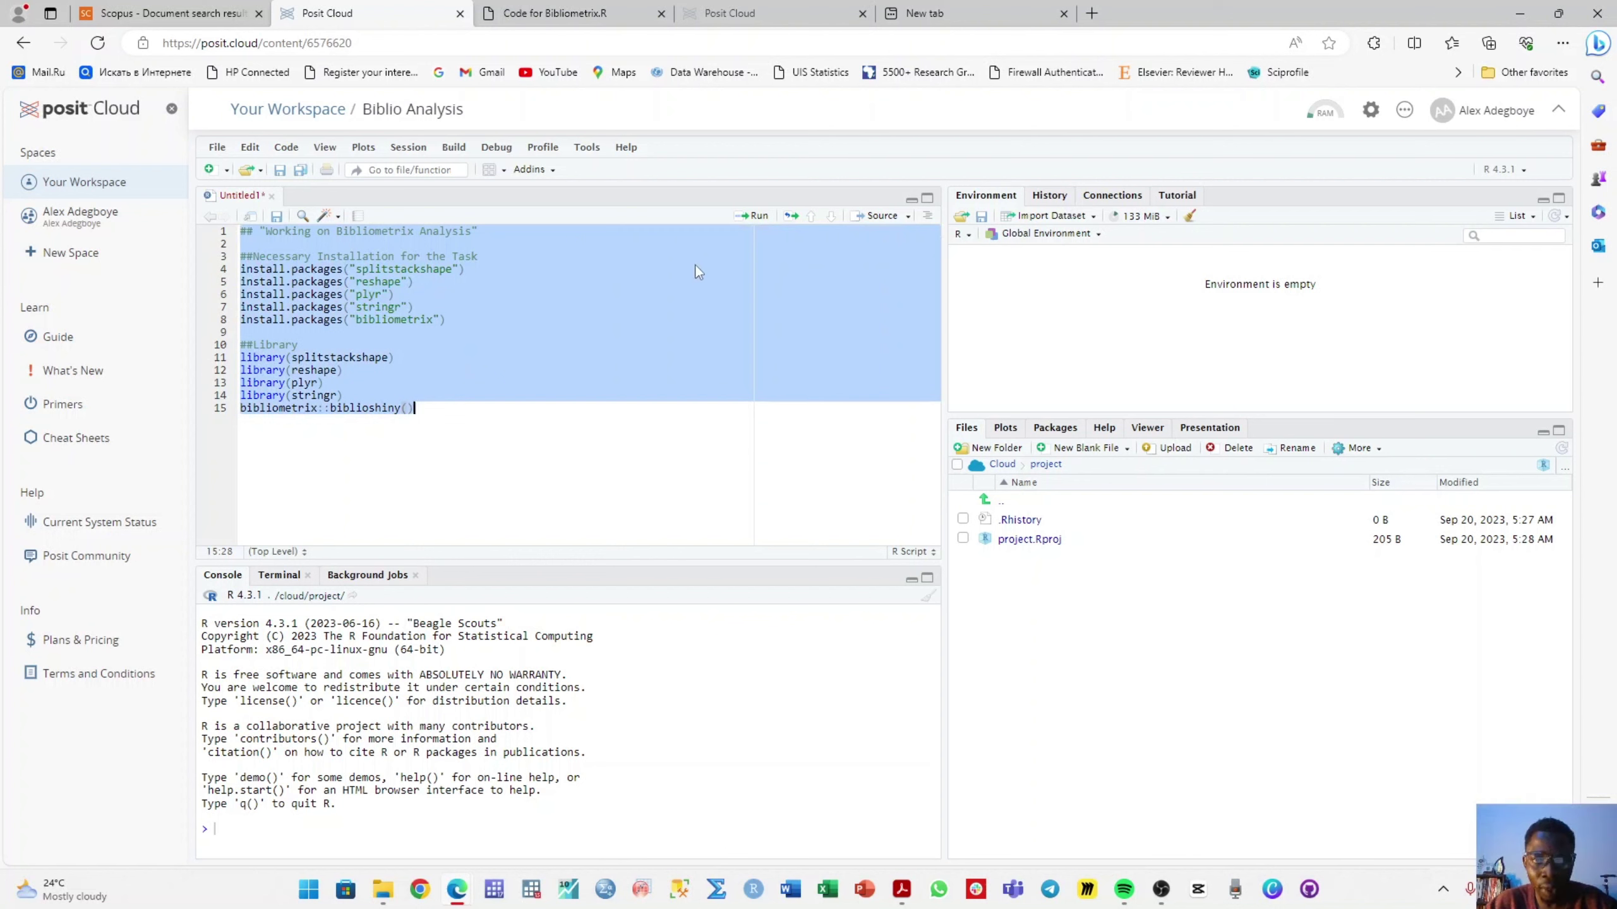
click(762, 220)
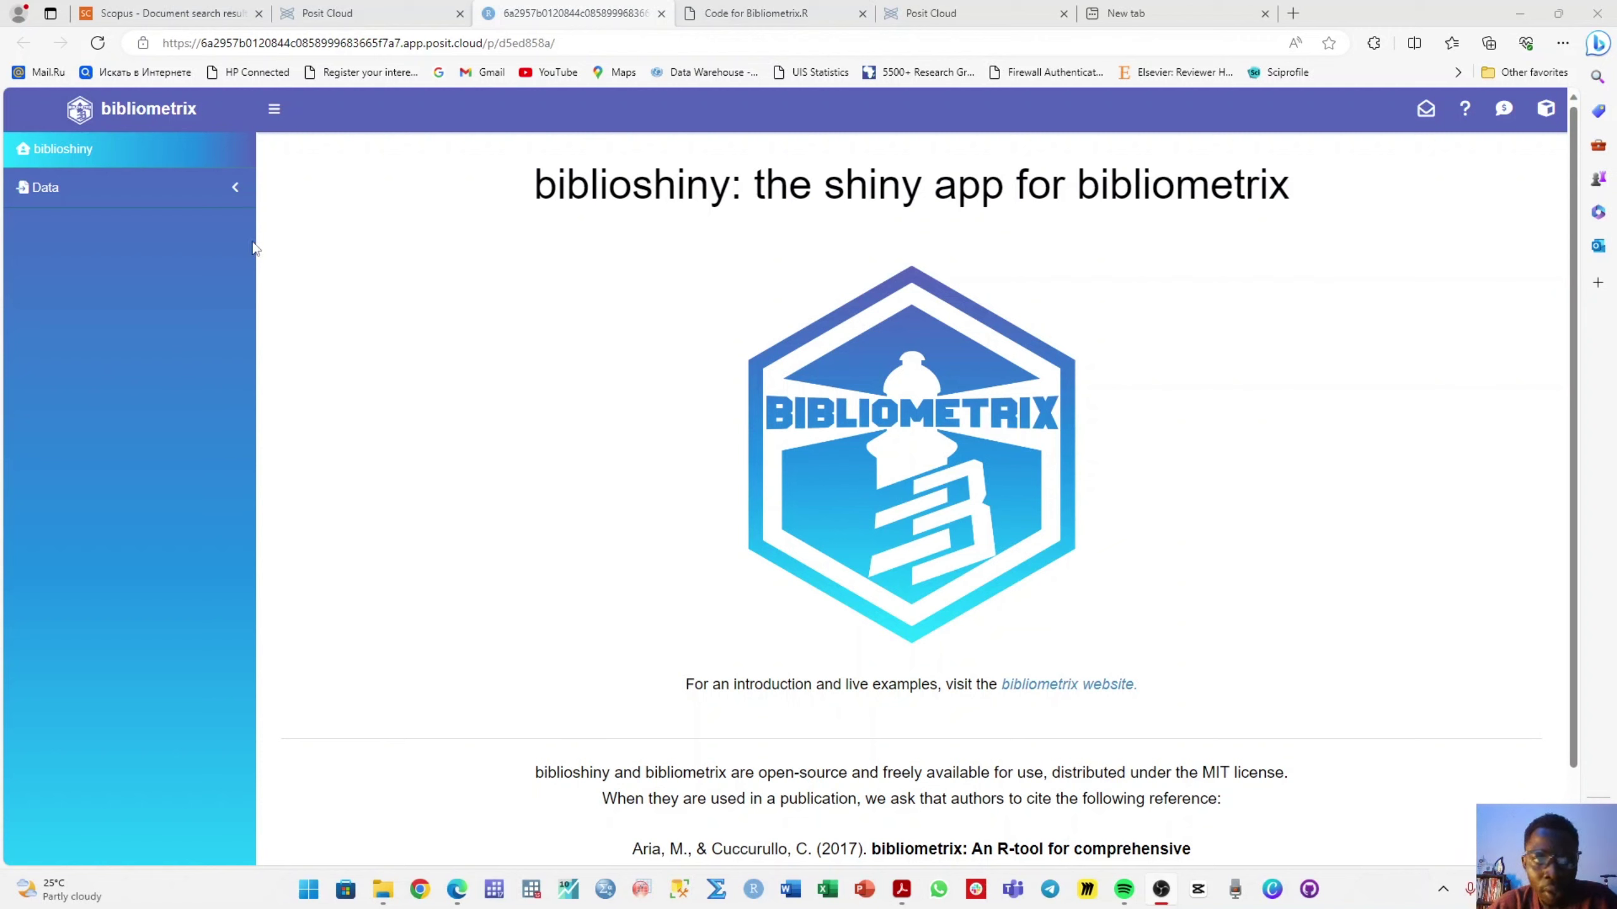
- On the Load Data page, choose Import raw file(s) from Scopus and browse for the file
click(151, 202)
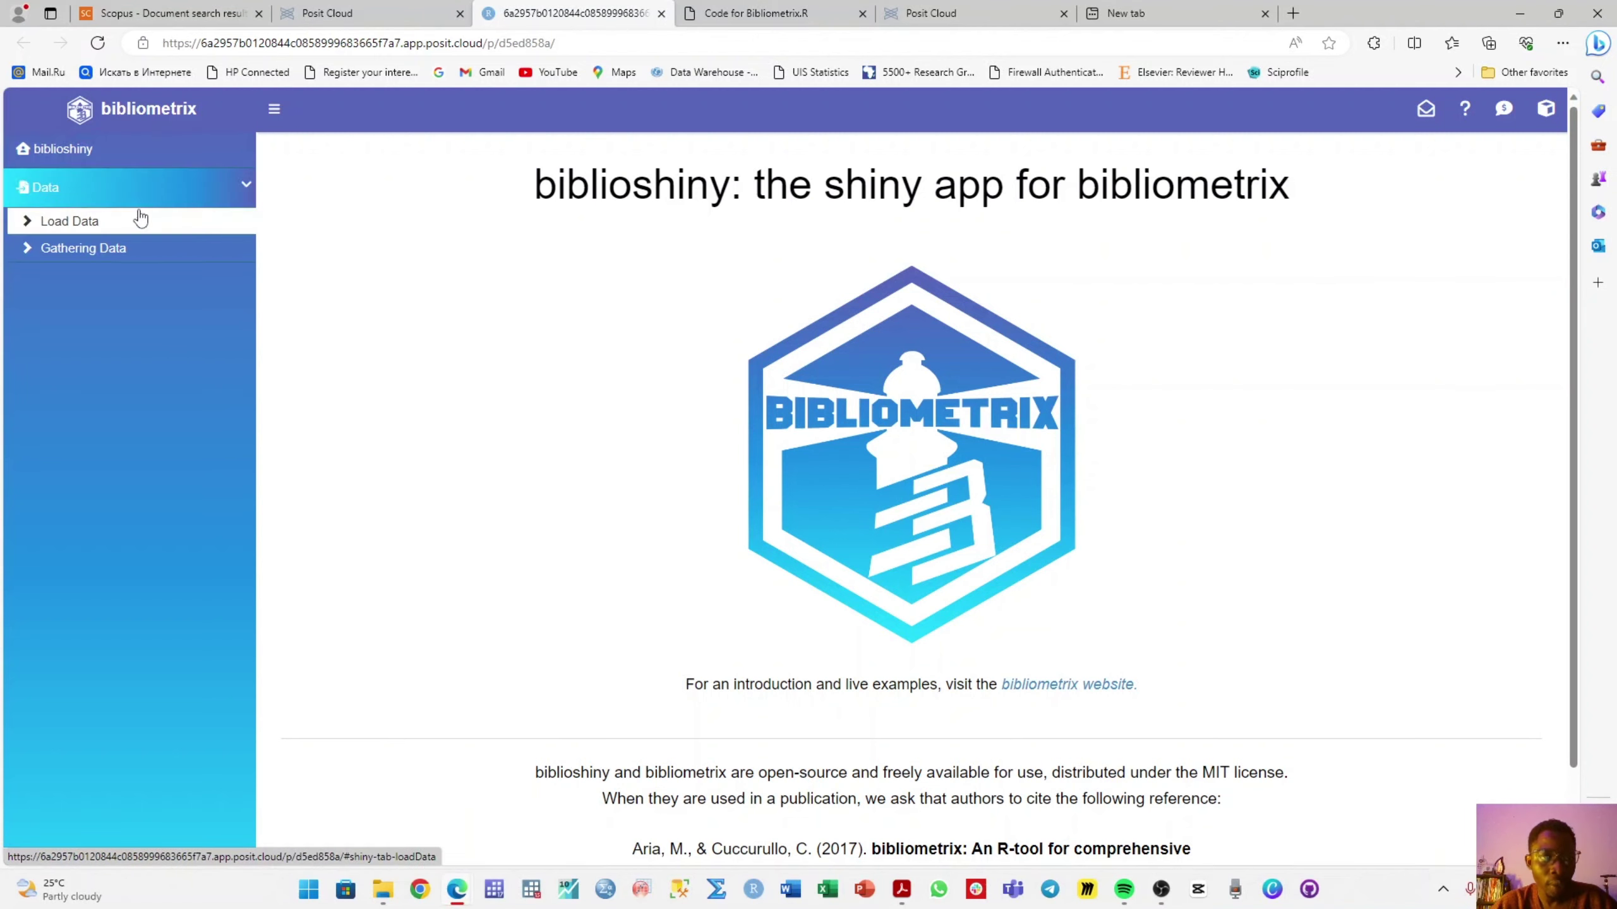
click(135, 227)
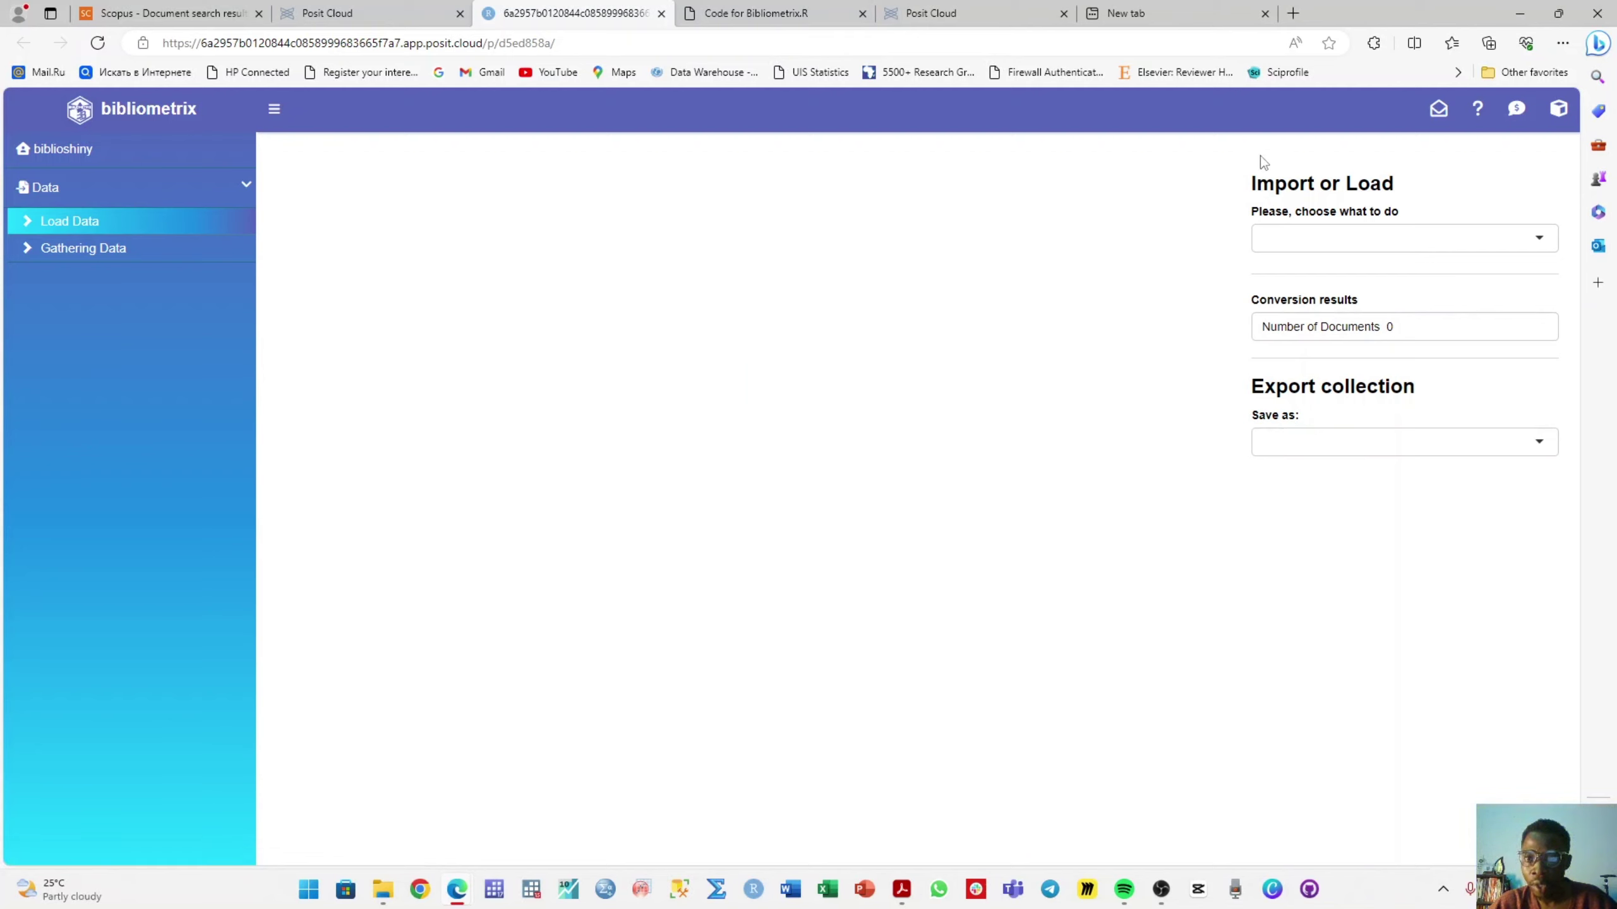
click(1352, 246)
click(1358, 258)
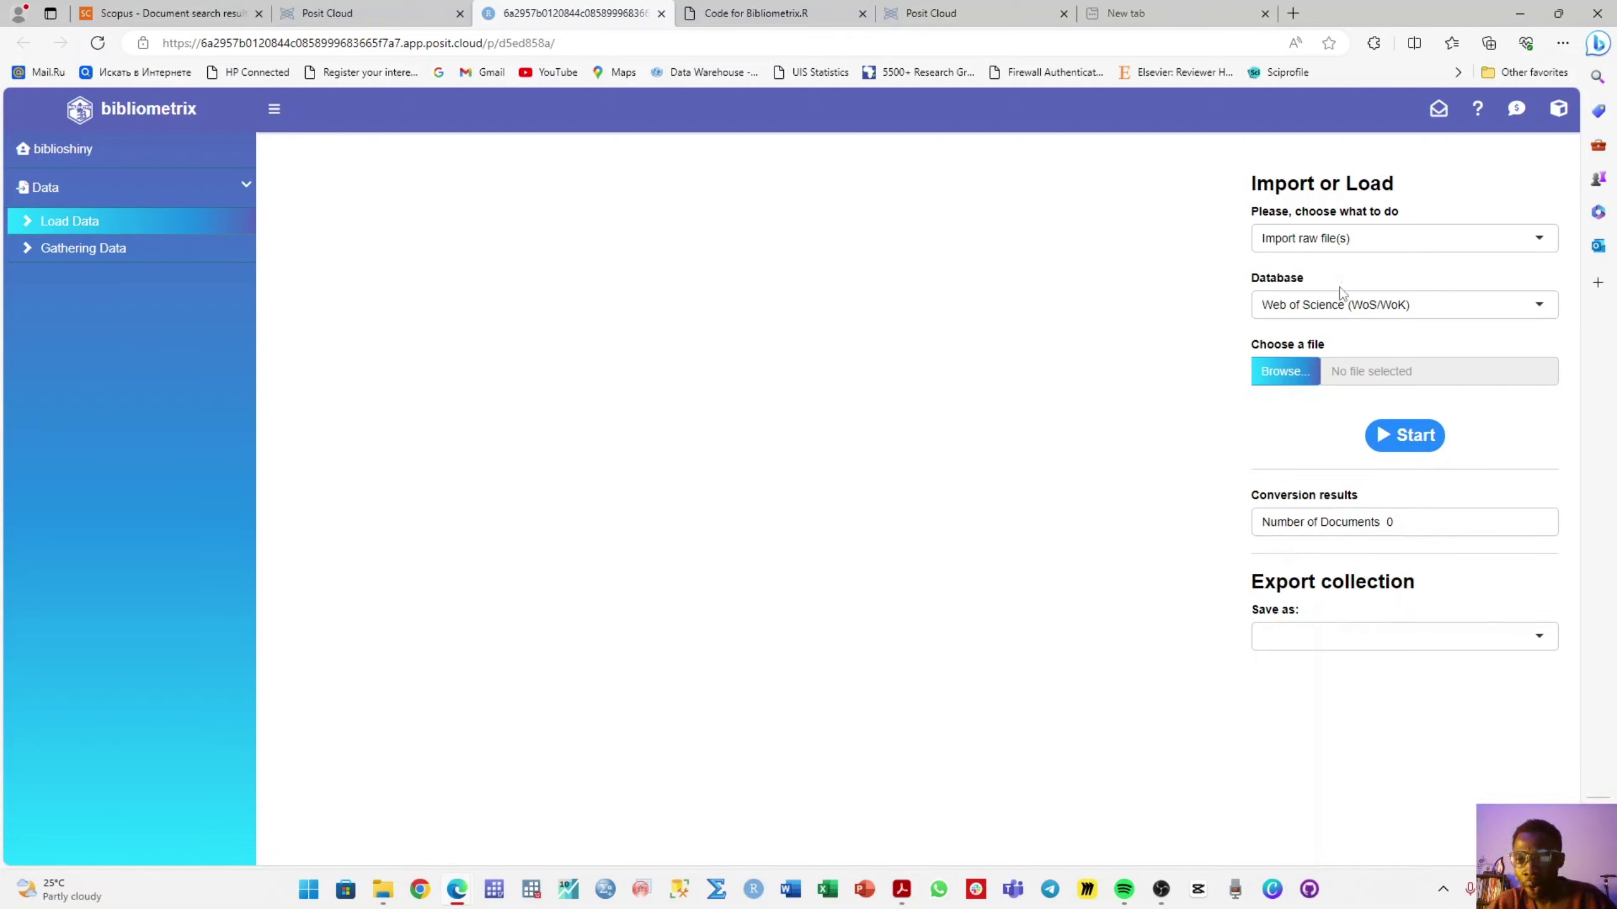
click(1293, 306)
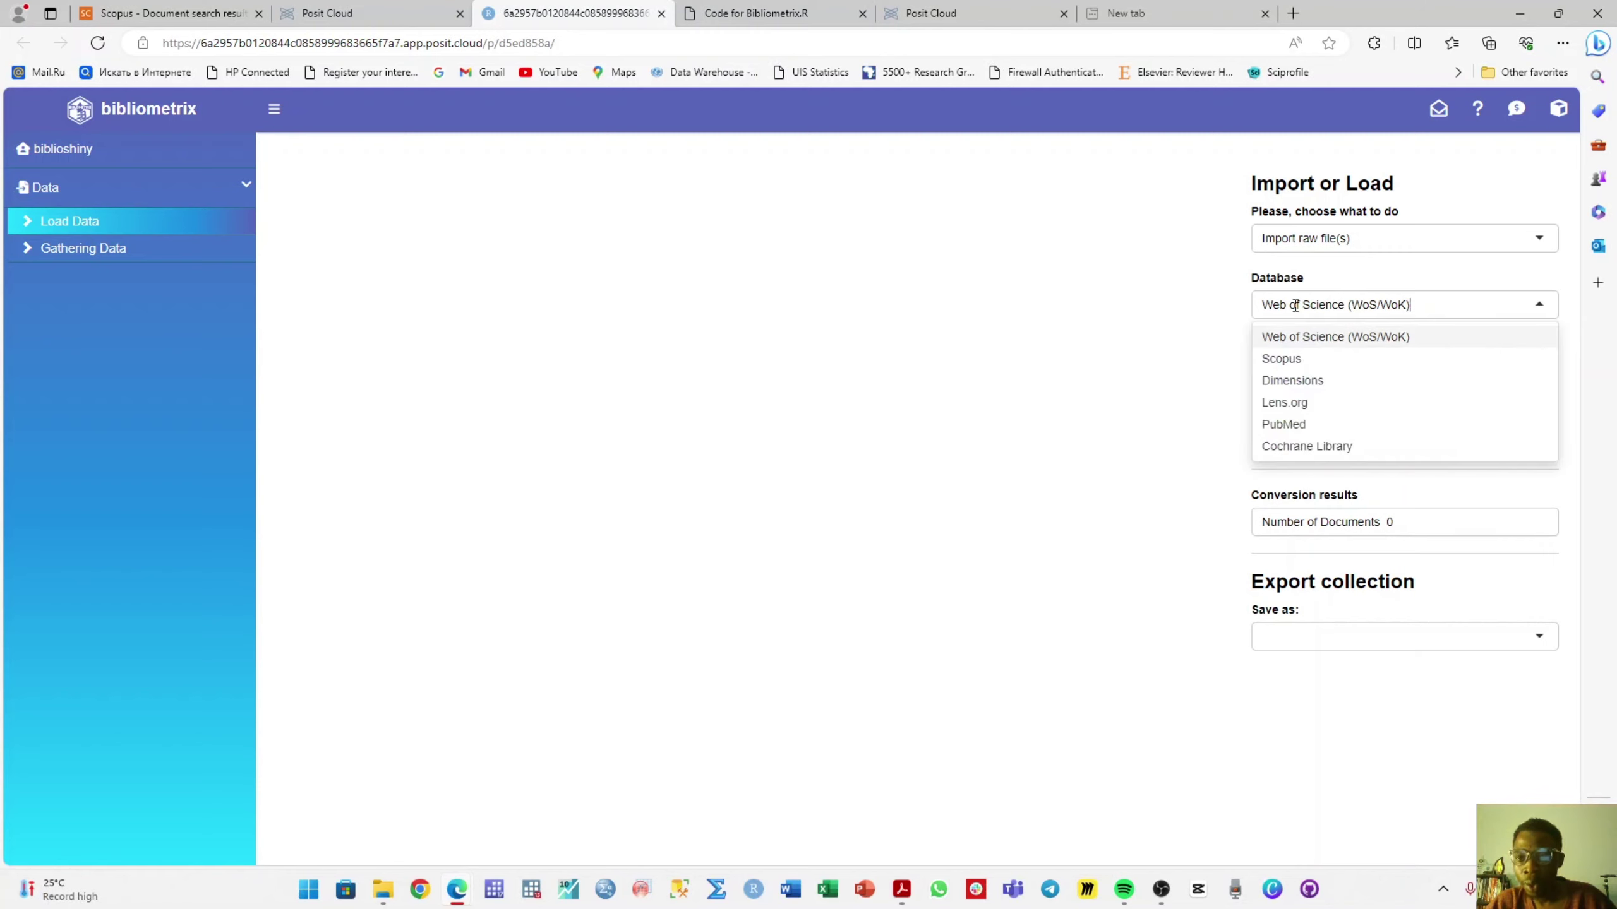
click(1291, 360)
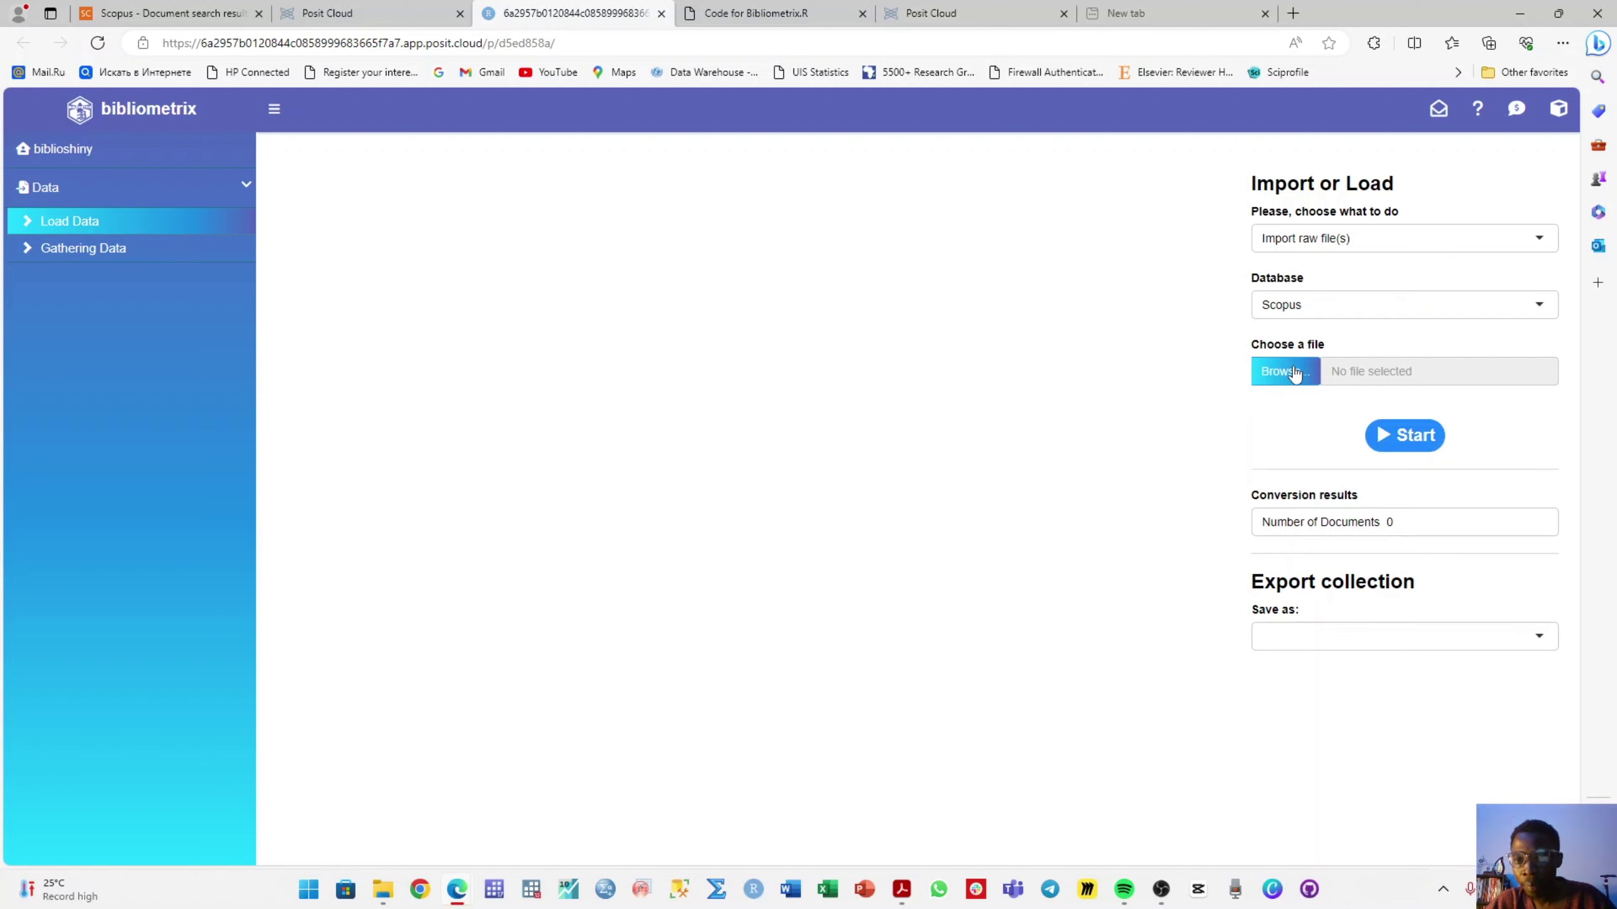
click(1294, 374)
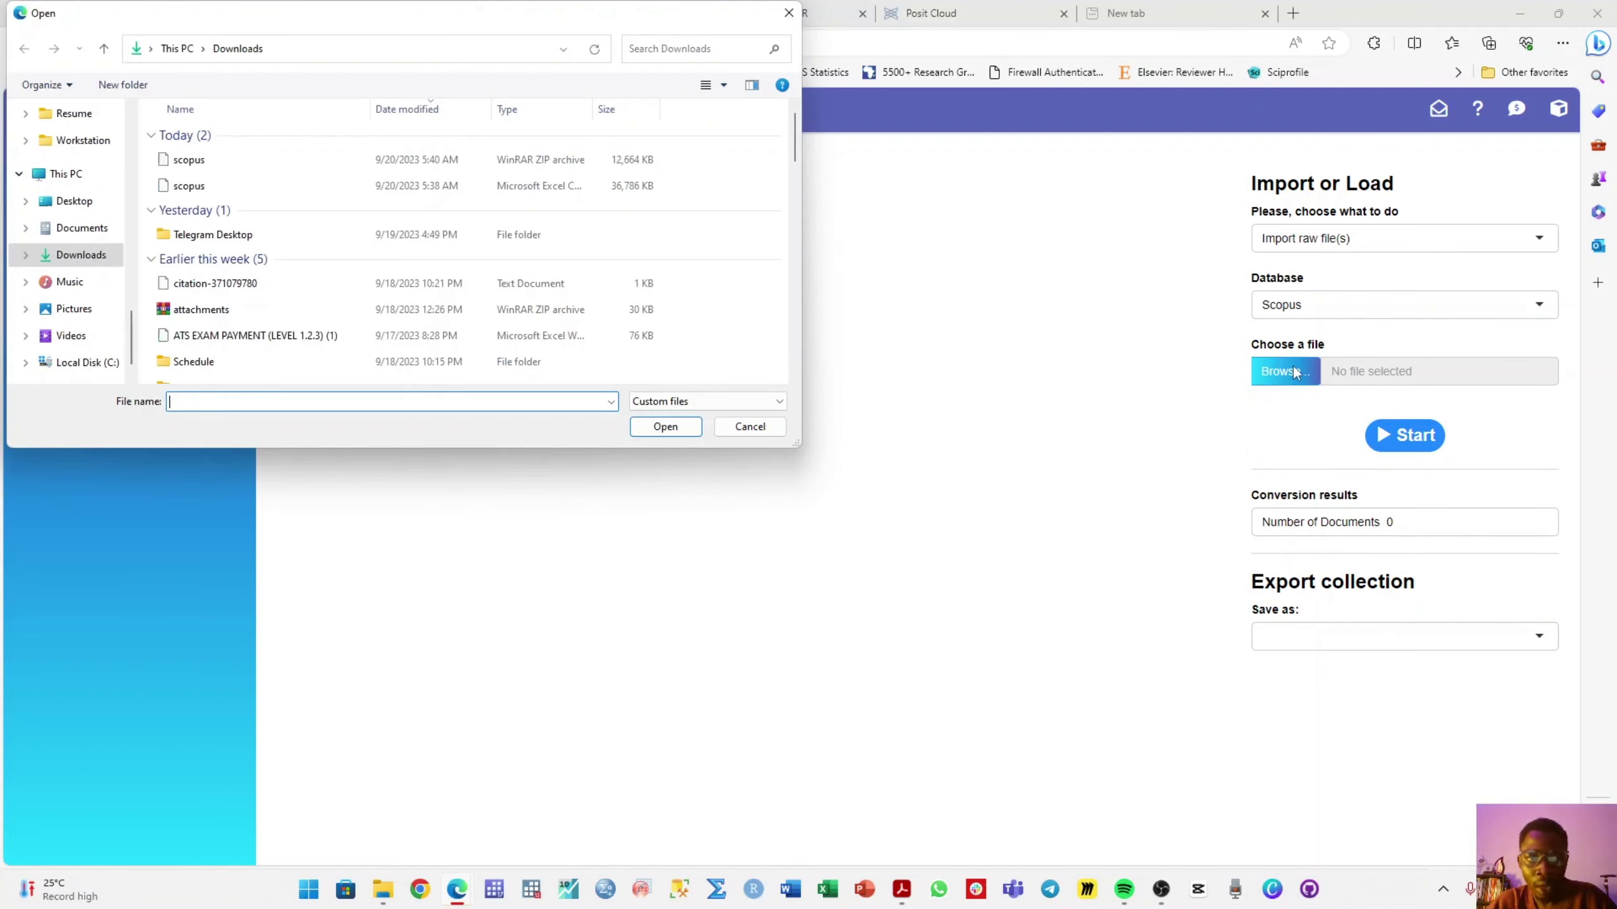
- Upload scopus.zip and convert it into a 5,005-document collection, dismissing the completeness report
click(281, 161)
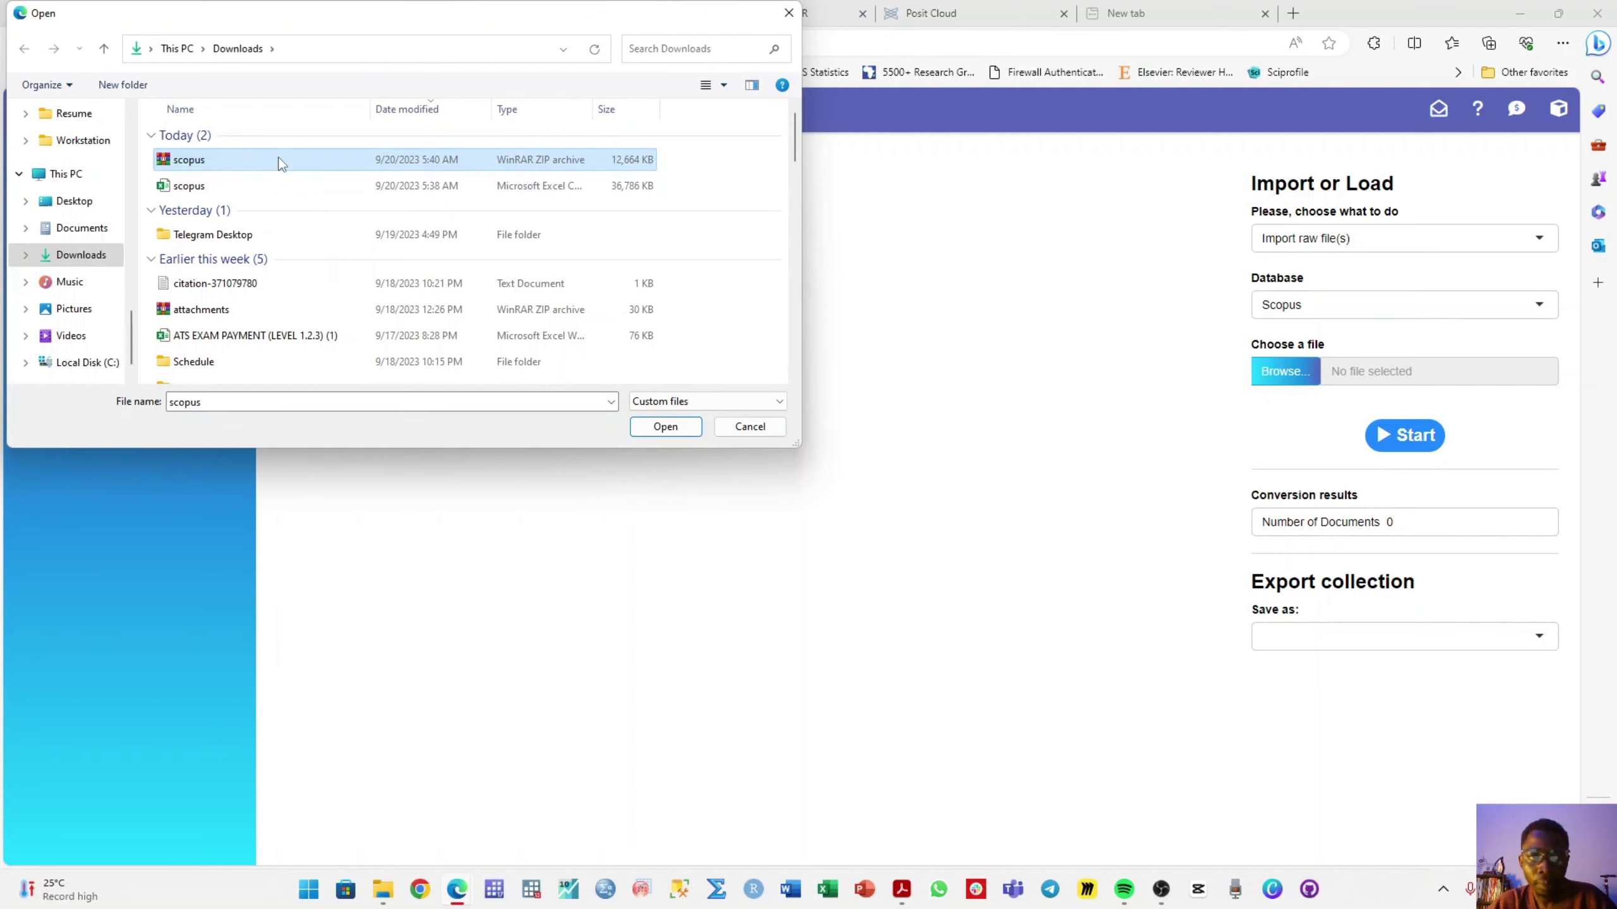
double_click(281, 161)
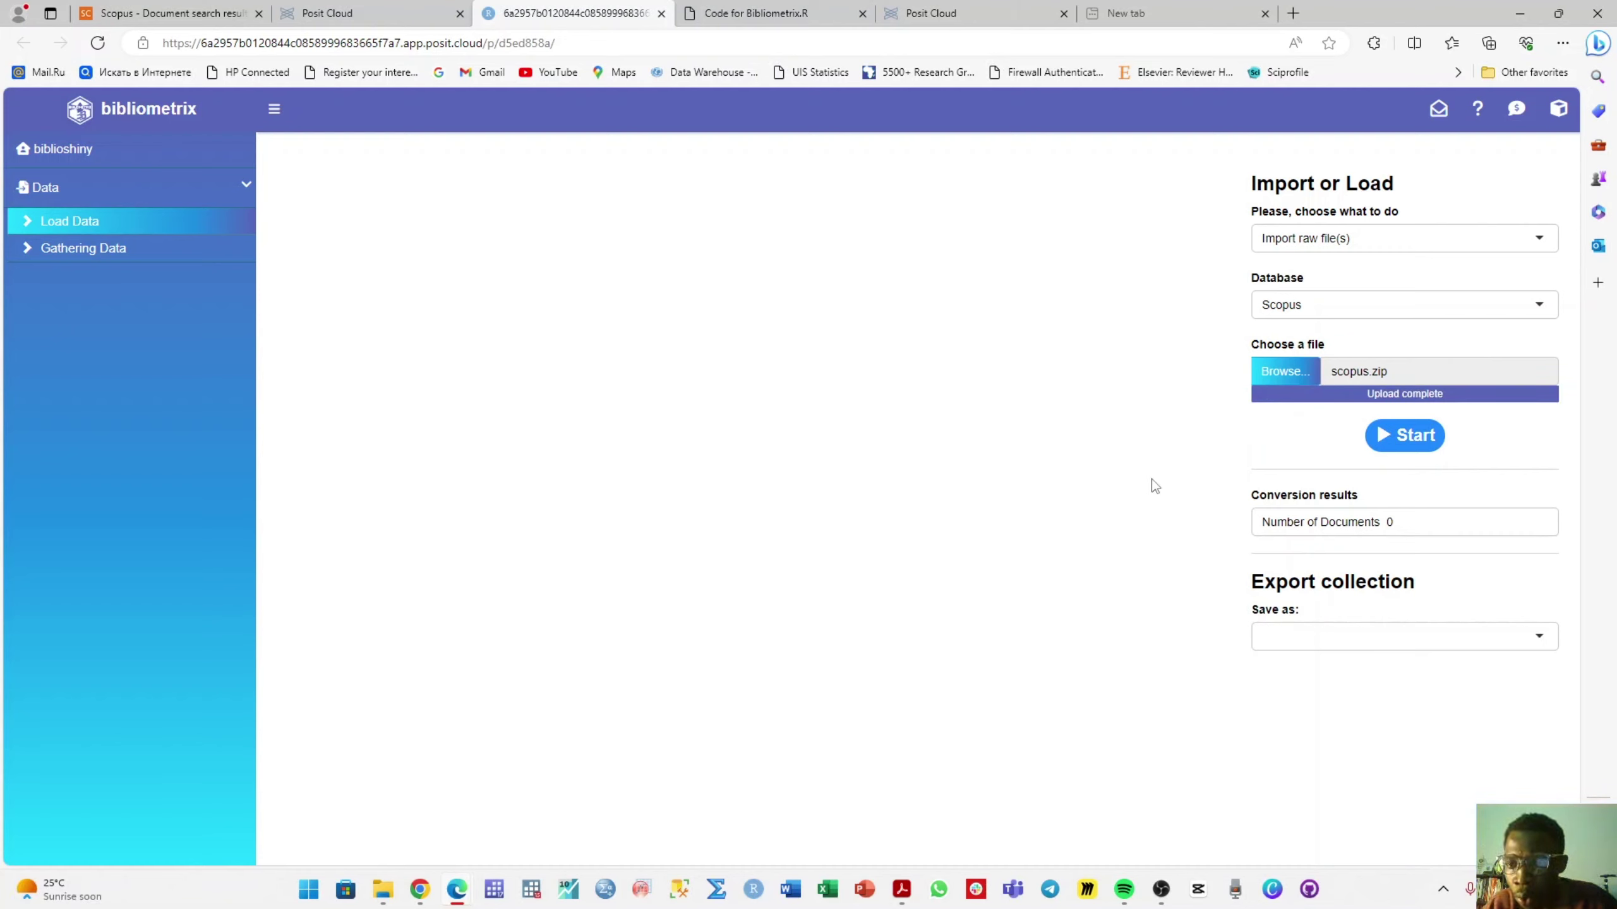
click(1405, 436)
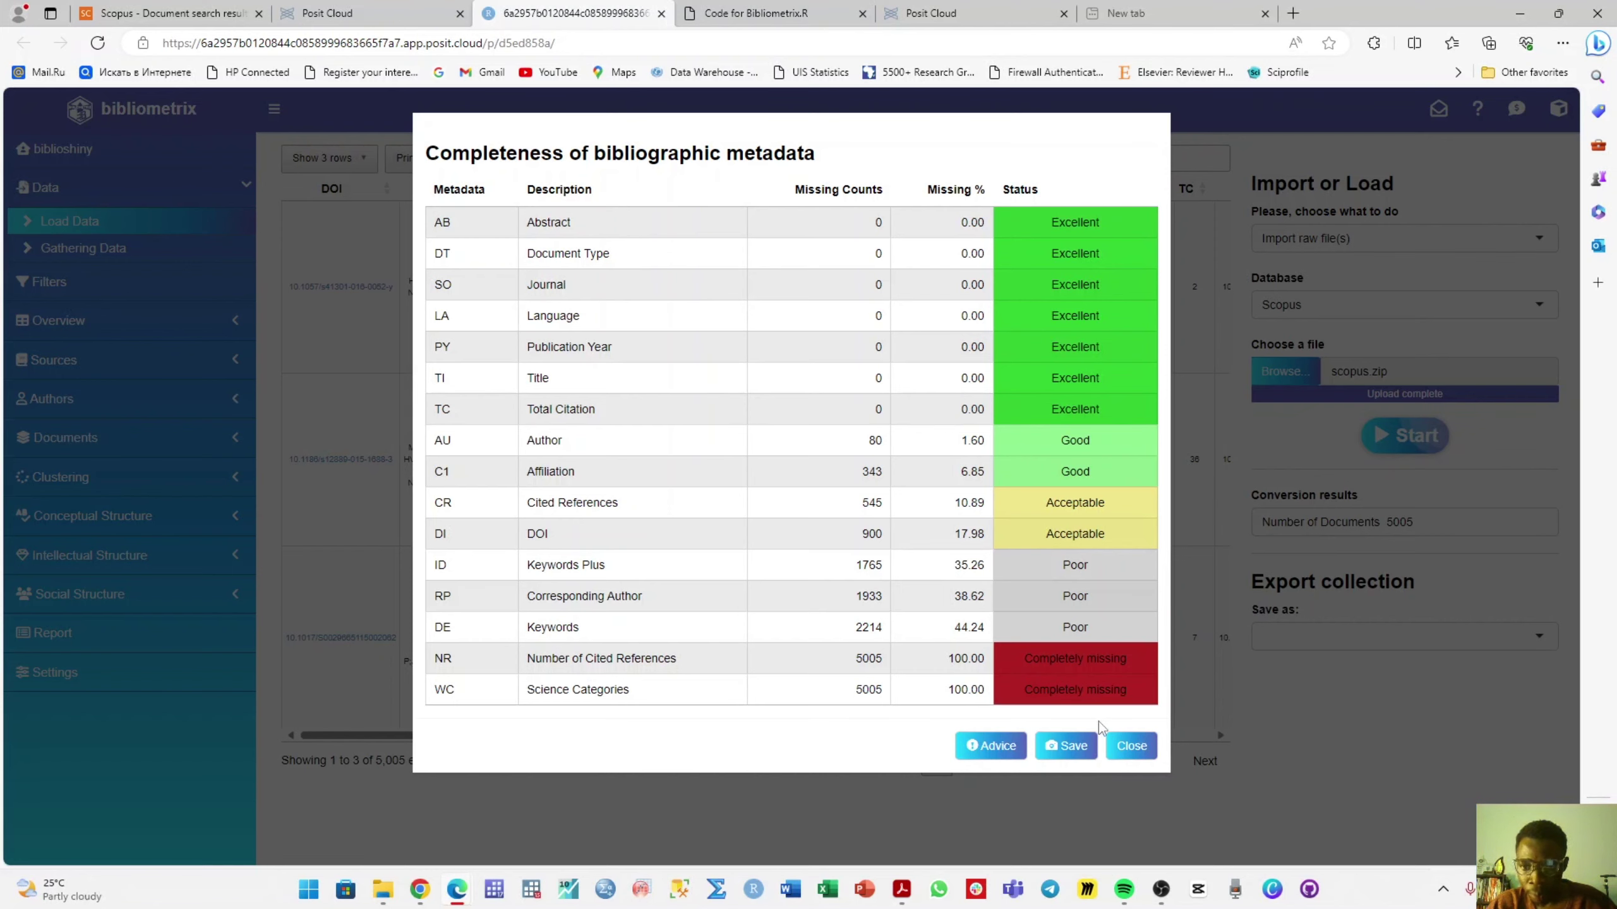
click(1127, 757)
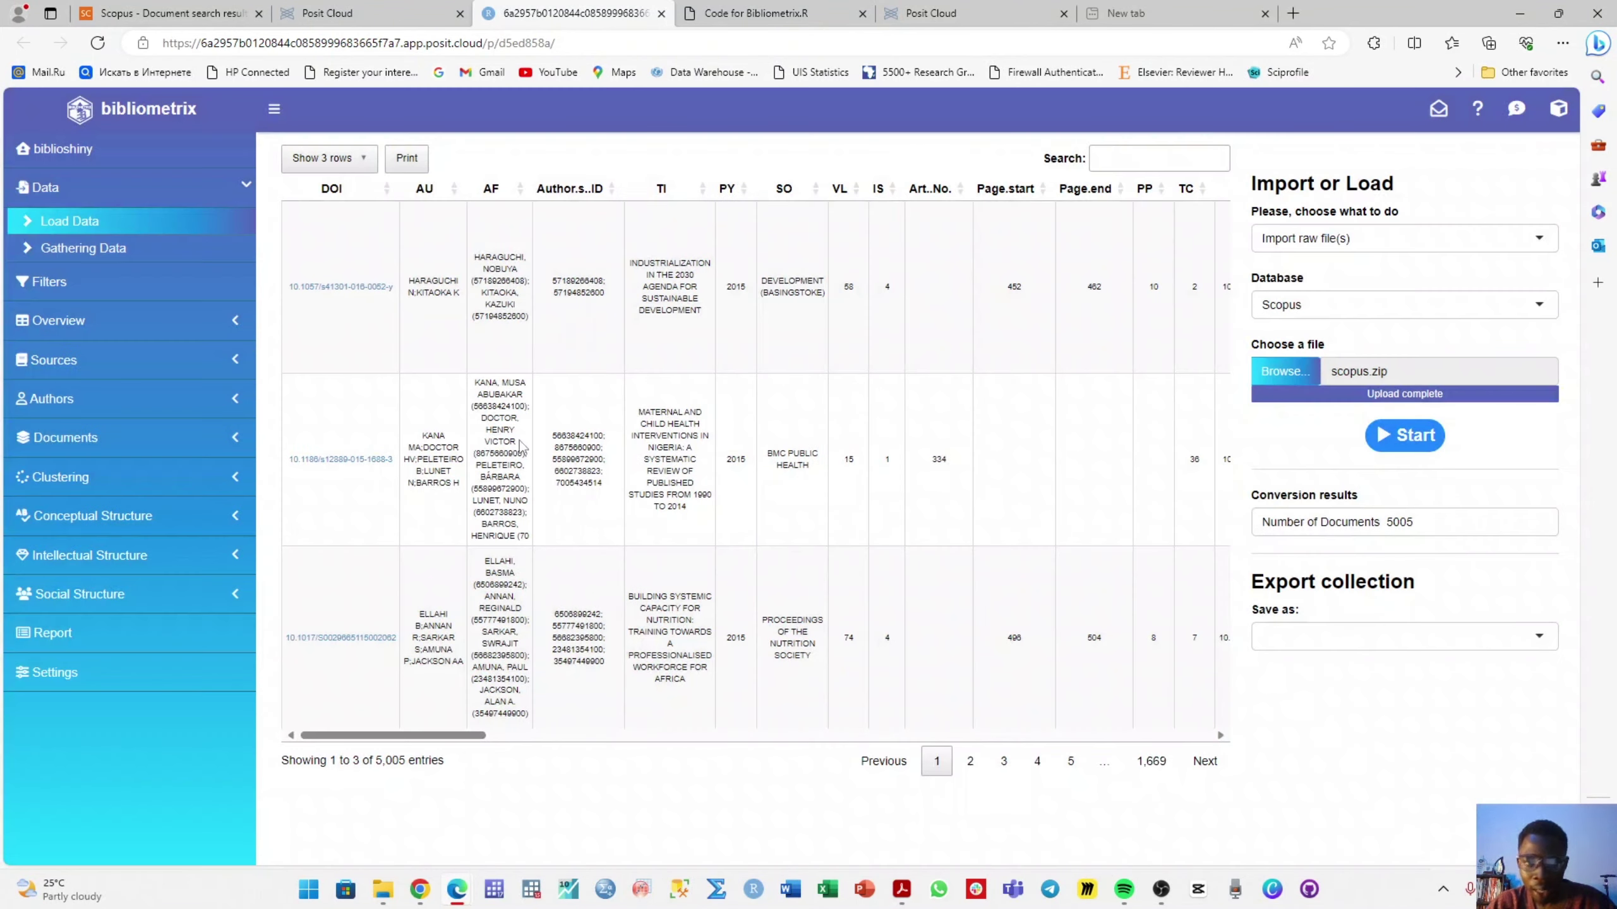
- Show the Overview's Main Information summary and add it to the report
click(68, 321)
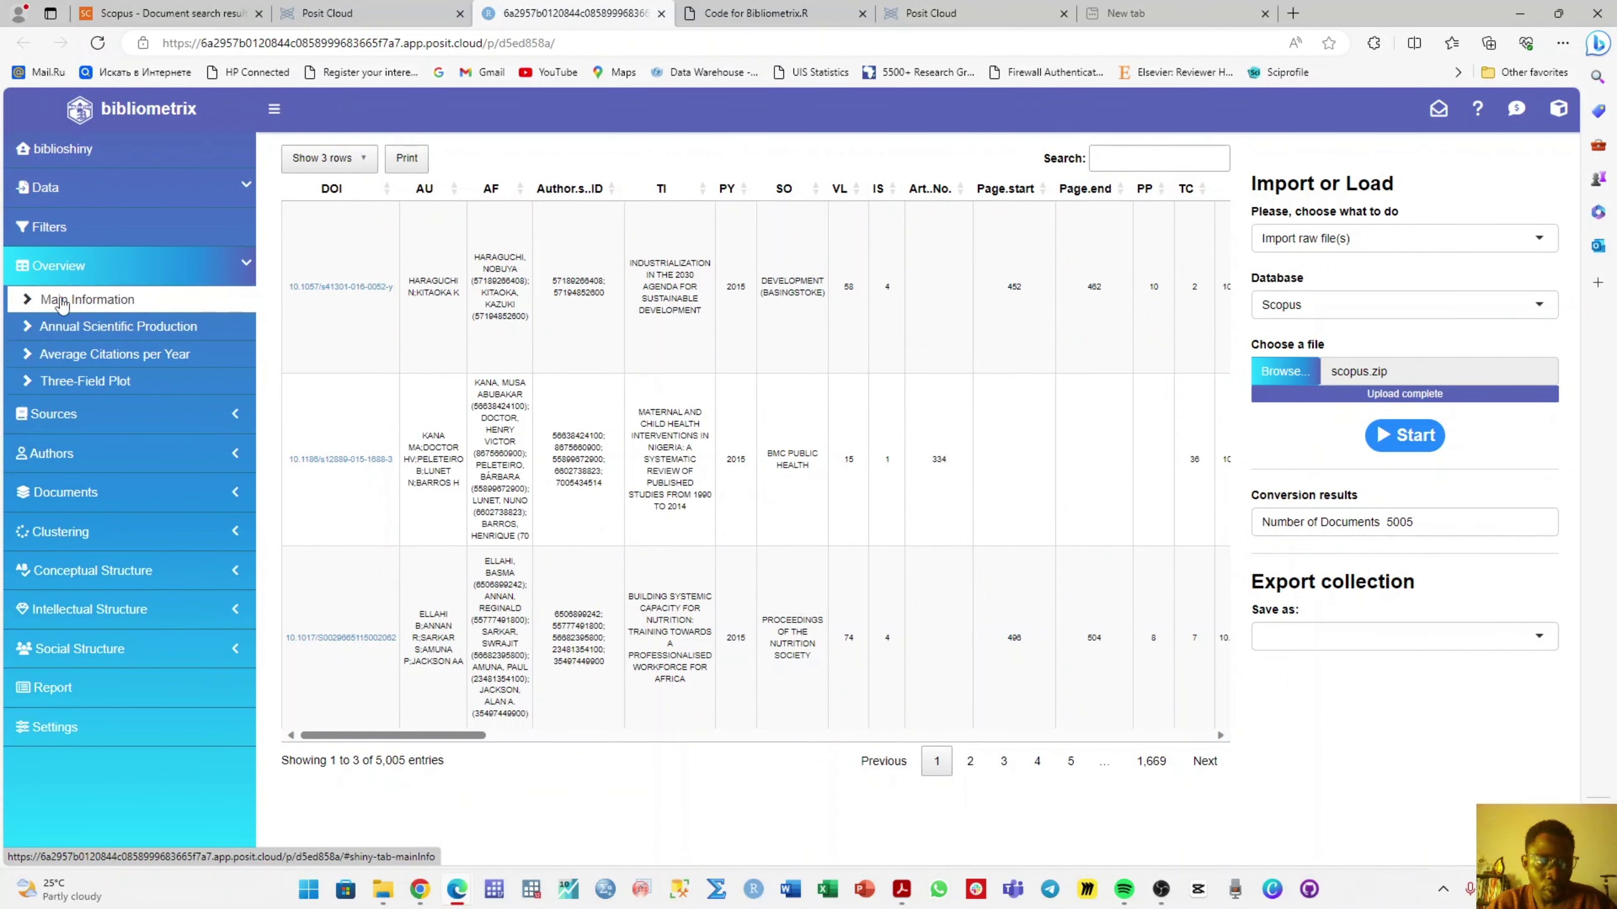
click(62, 303)
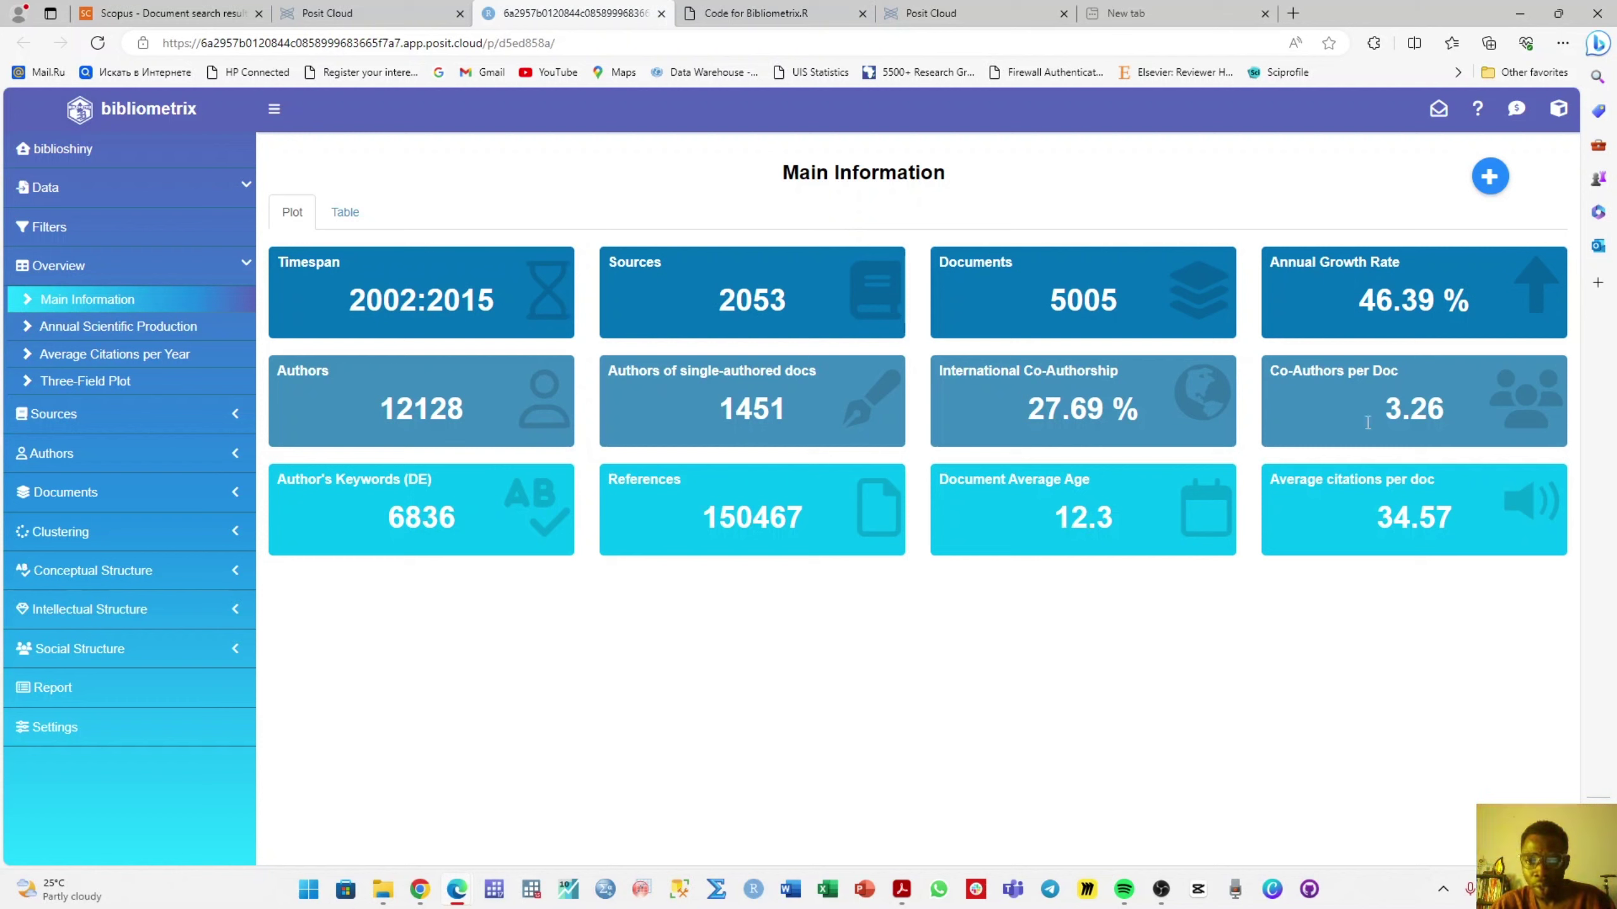
click(1485, 181)
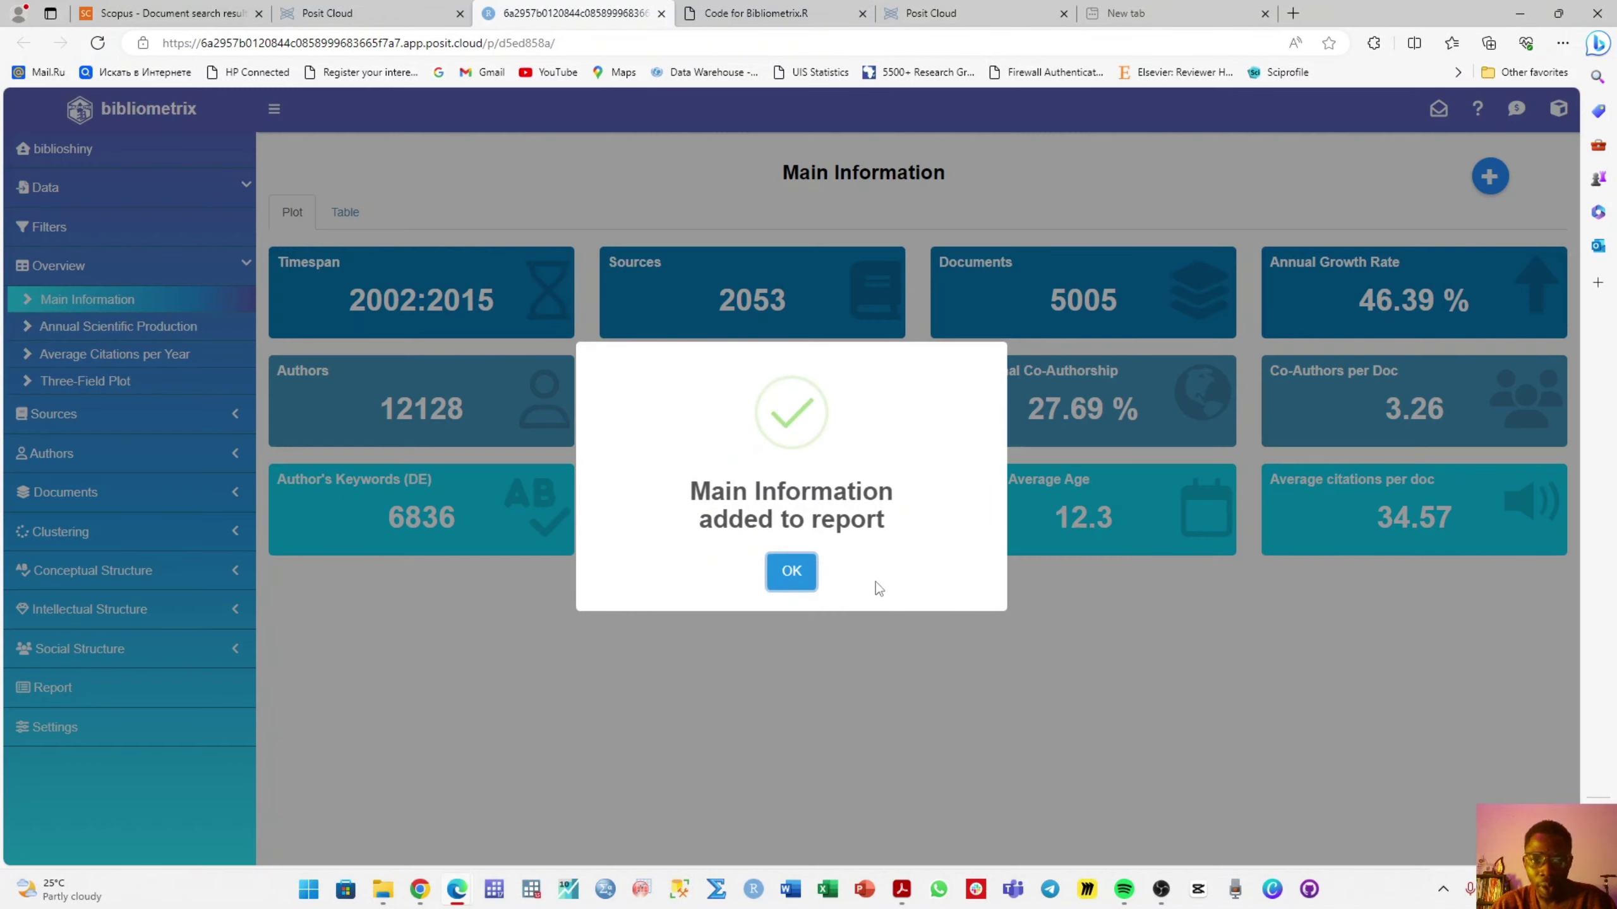
click(799, 590)
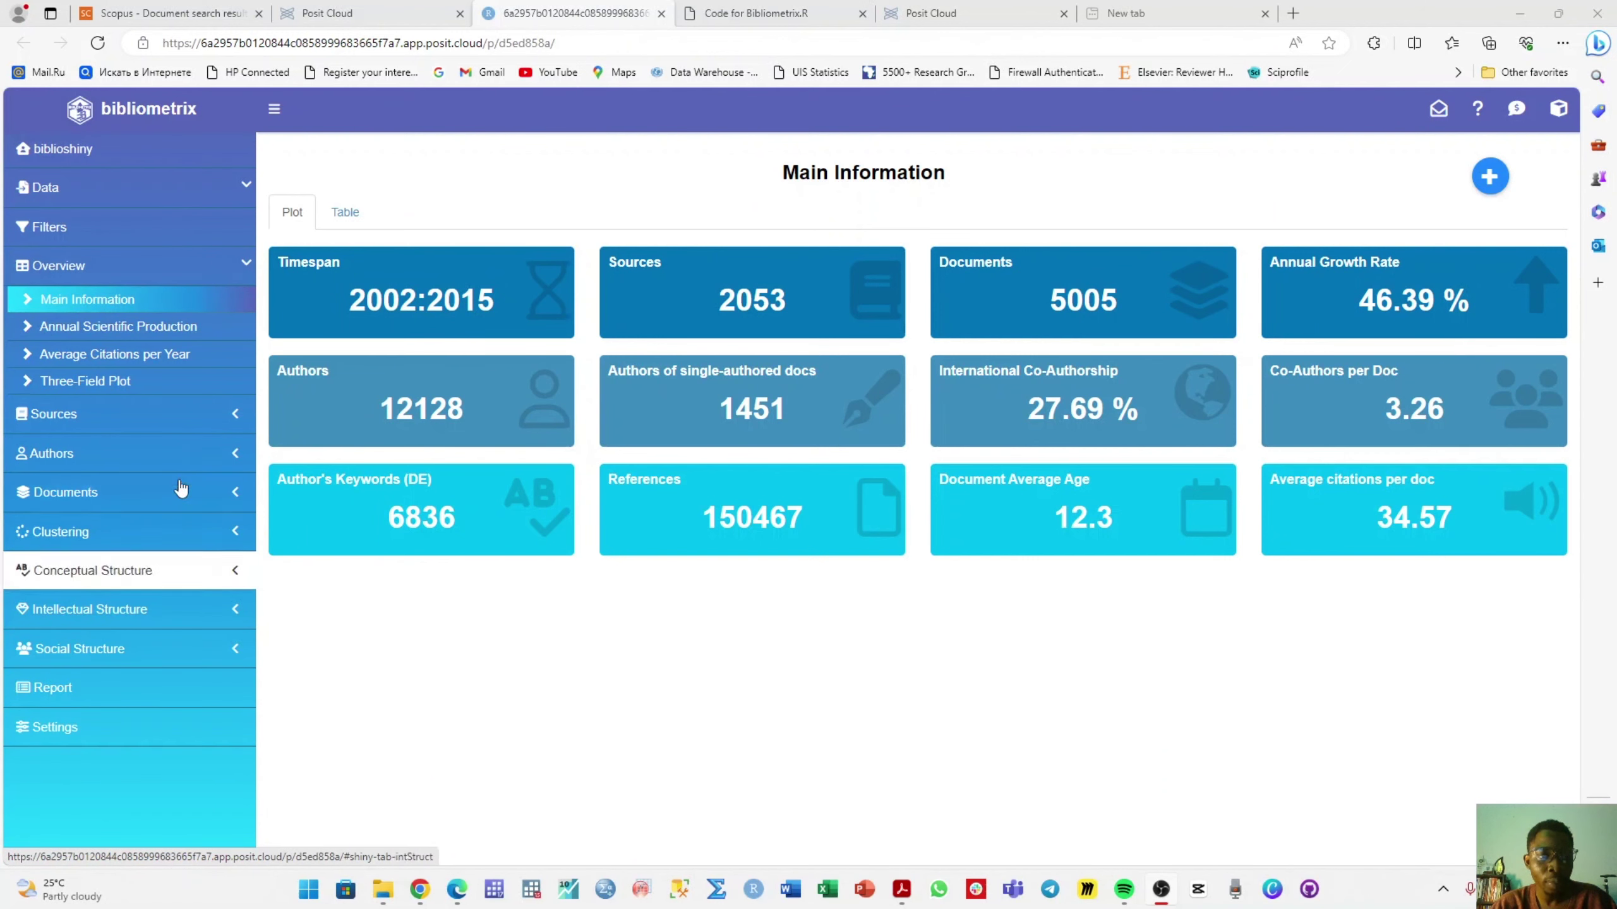
- Compare the Annual Scientific Production and Average Citations plots, adding Annual Scientific Production to the report
click(196, 324)
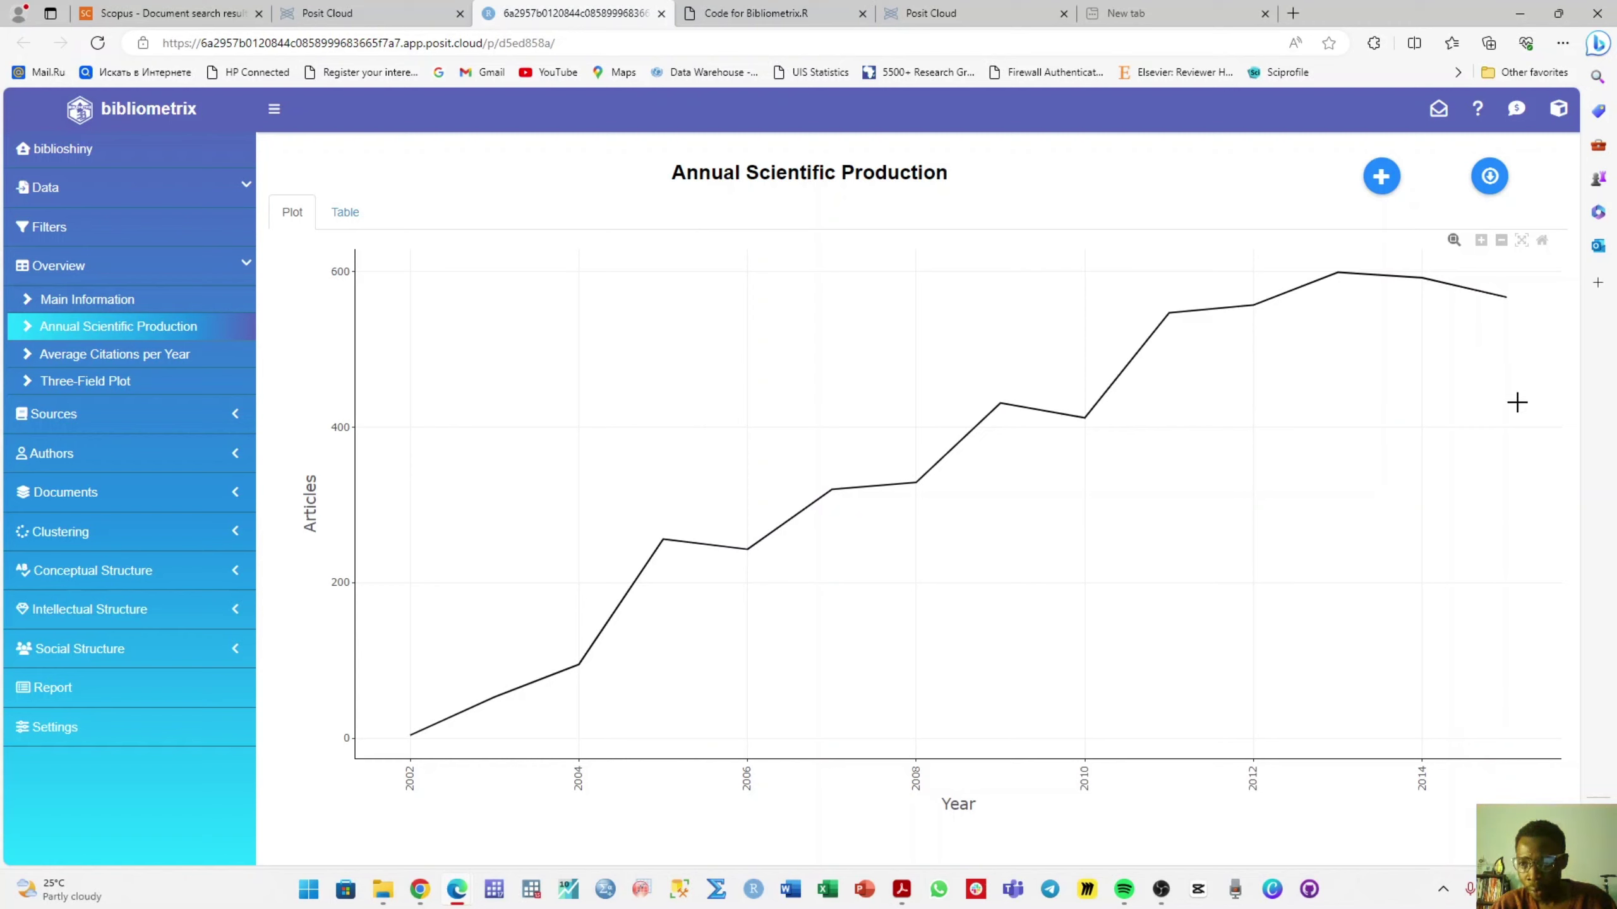
mouse_move(1506, 299)
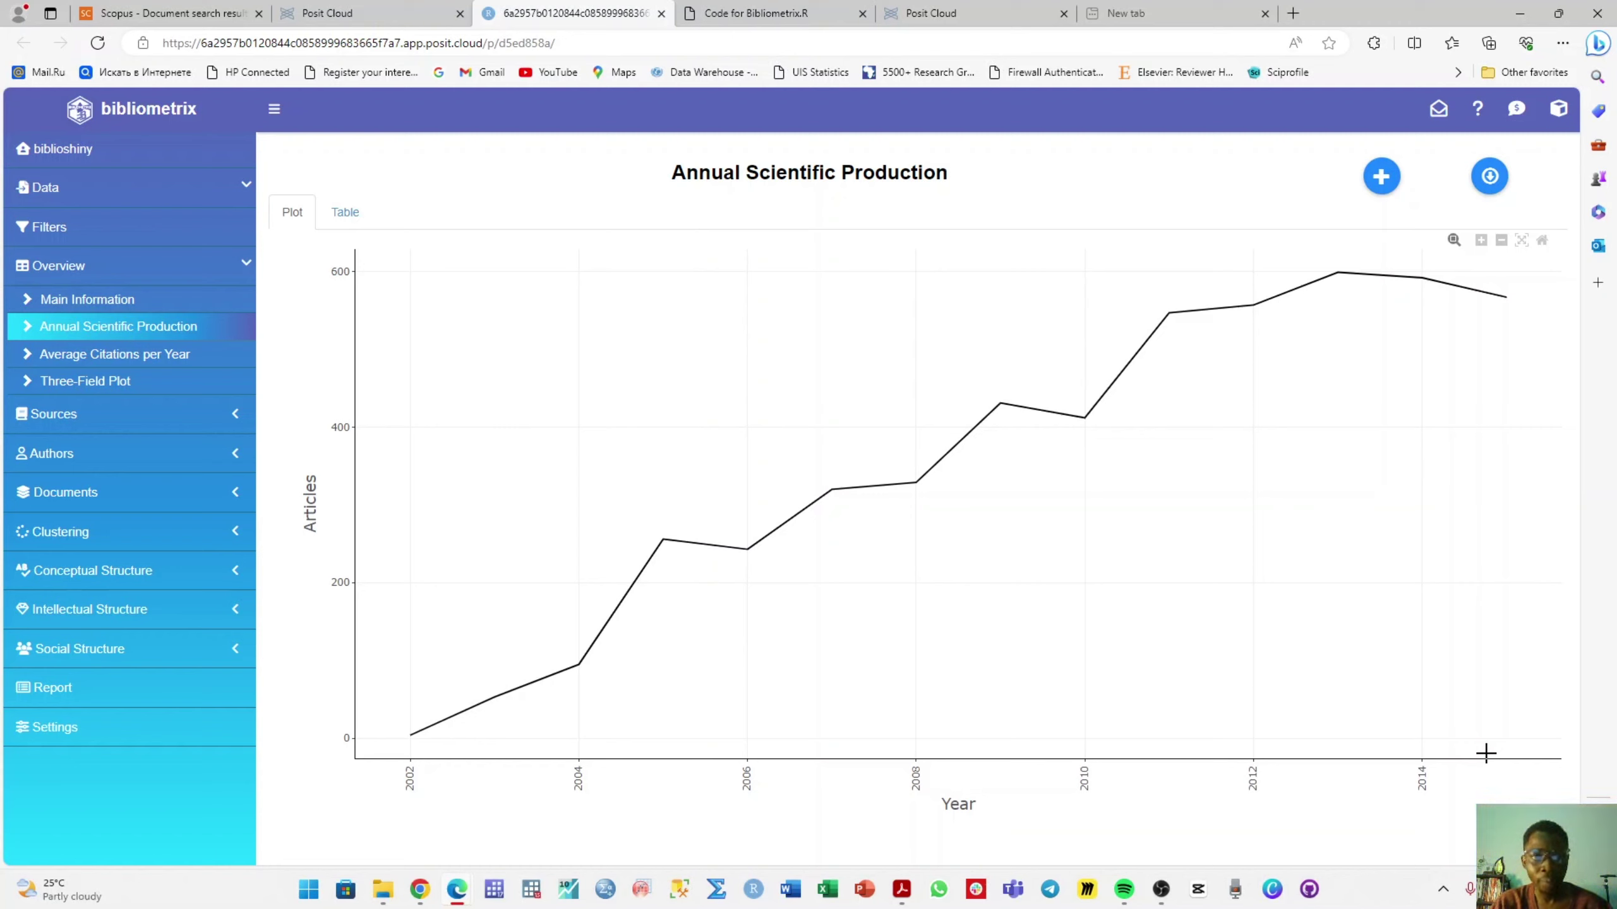
click(151, 357)
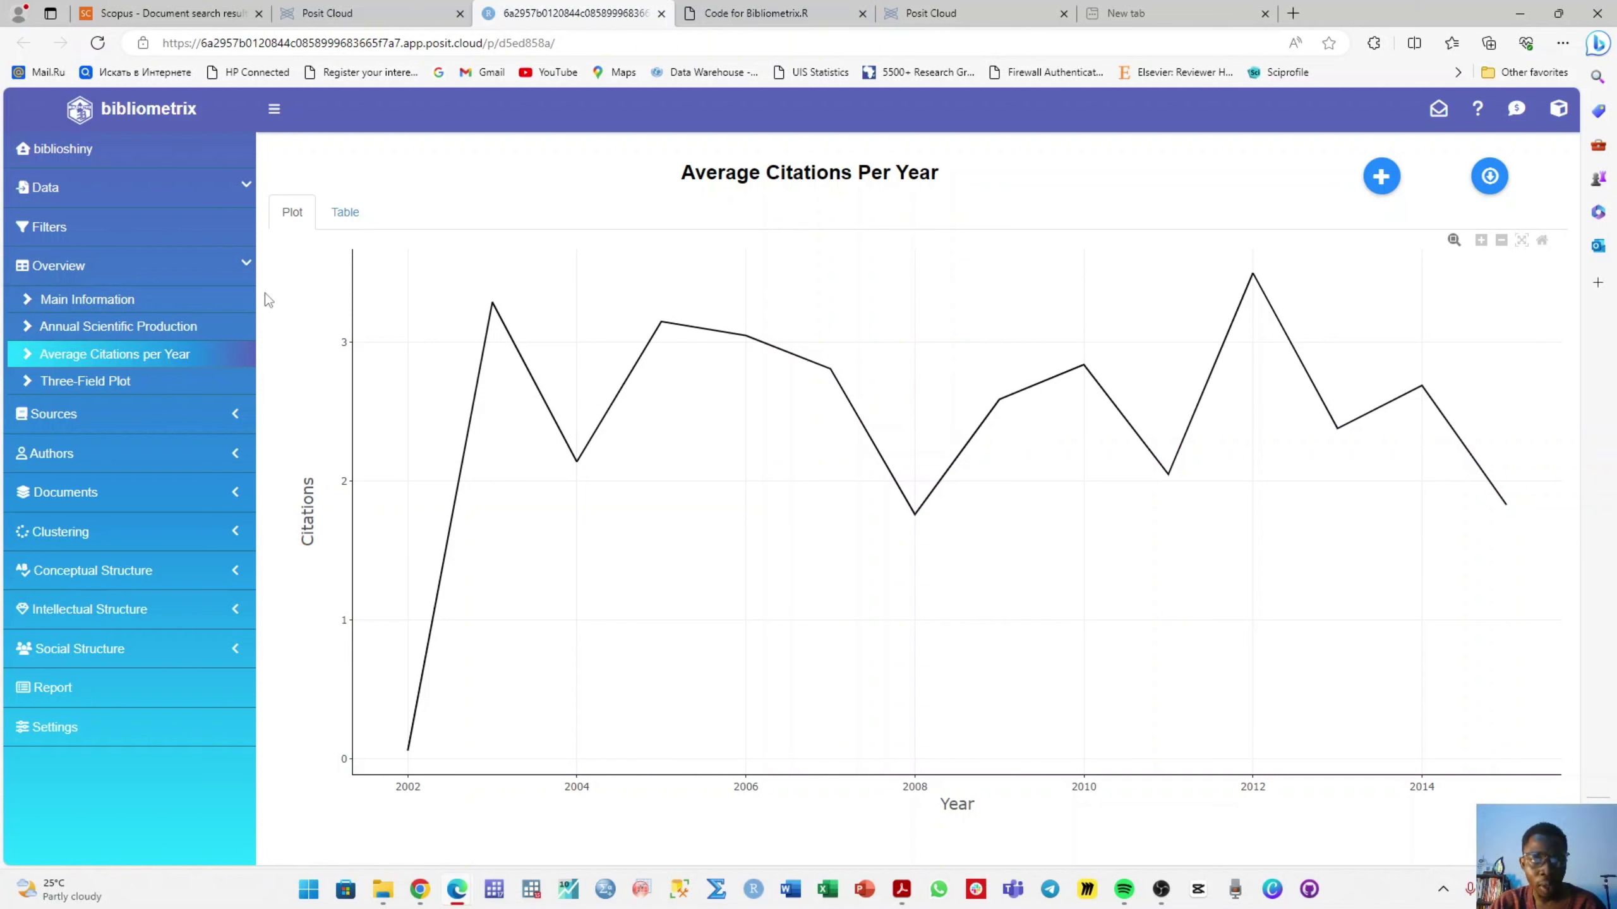
click(175, 336)
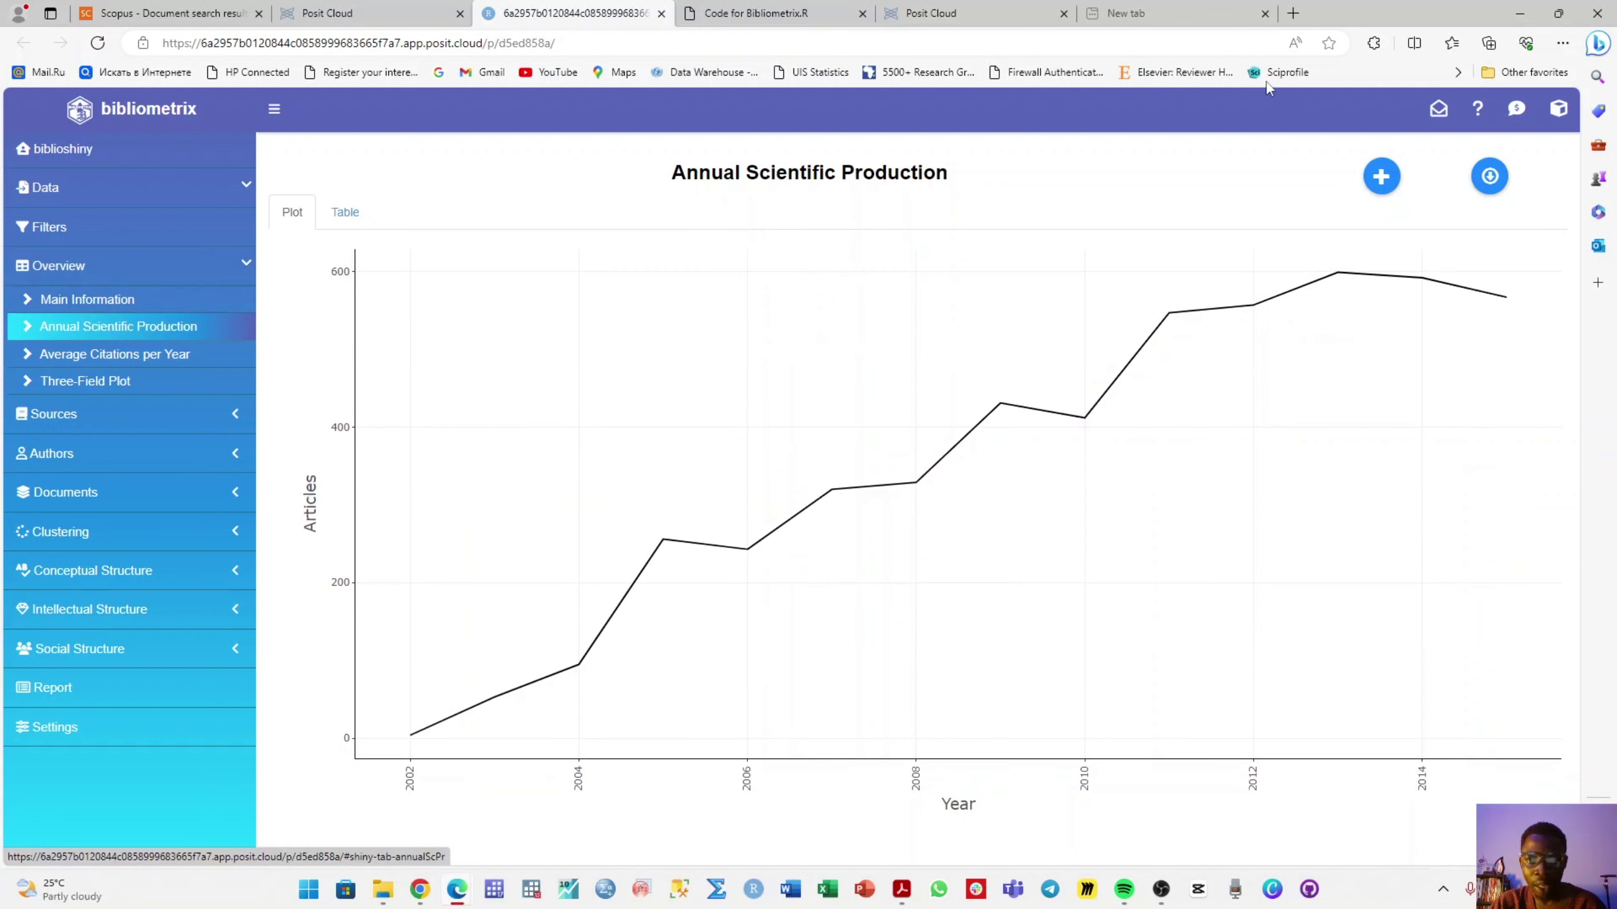
click(1383, 178)
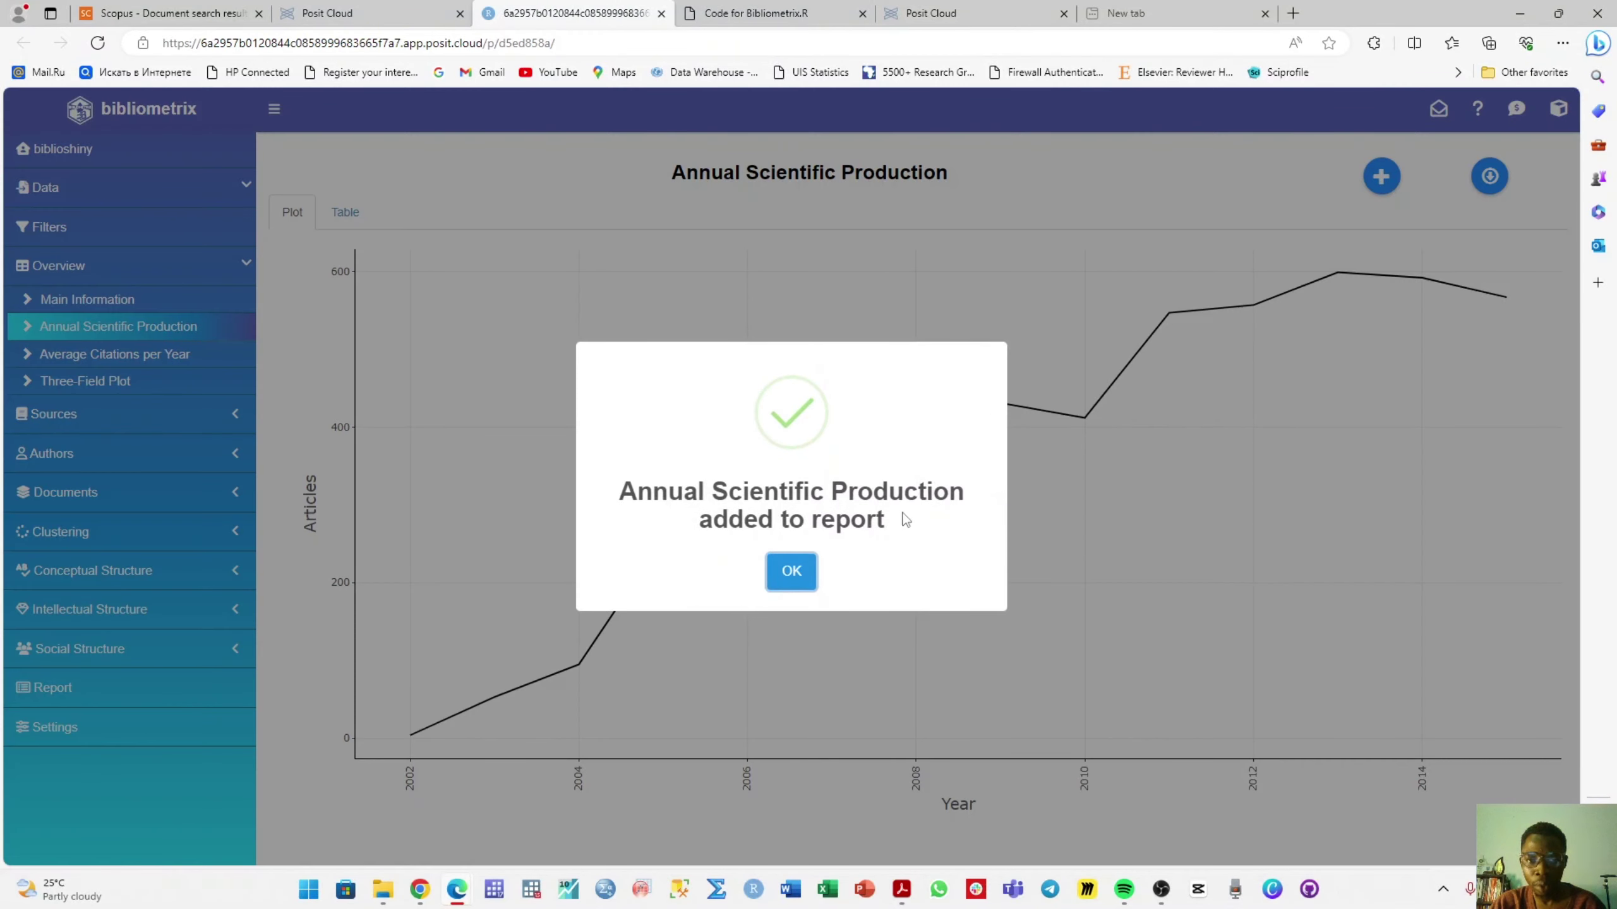
click(790, 573)
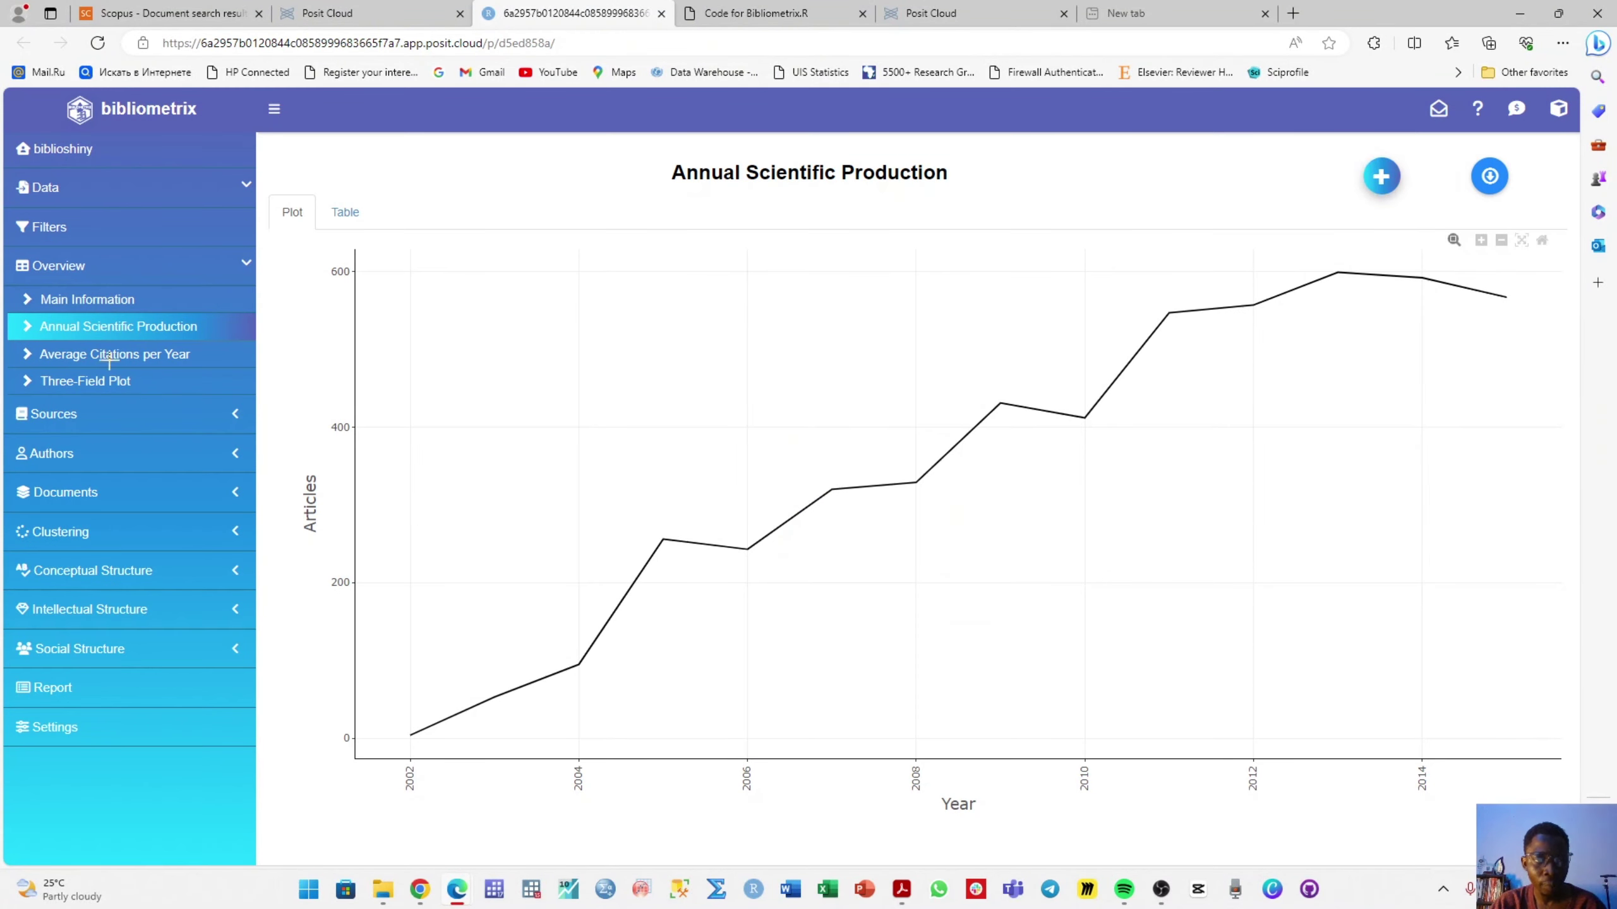
- Add the Average Citations per Year plot to the report, then display Most Relevant Sources
click(104, 357)
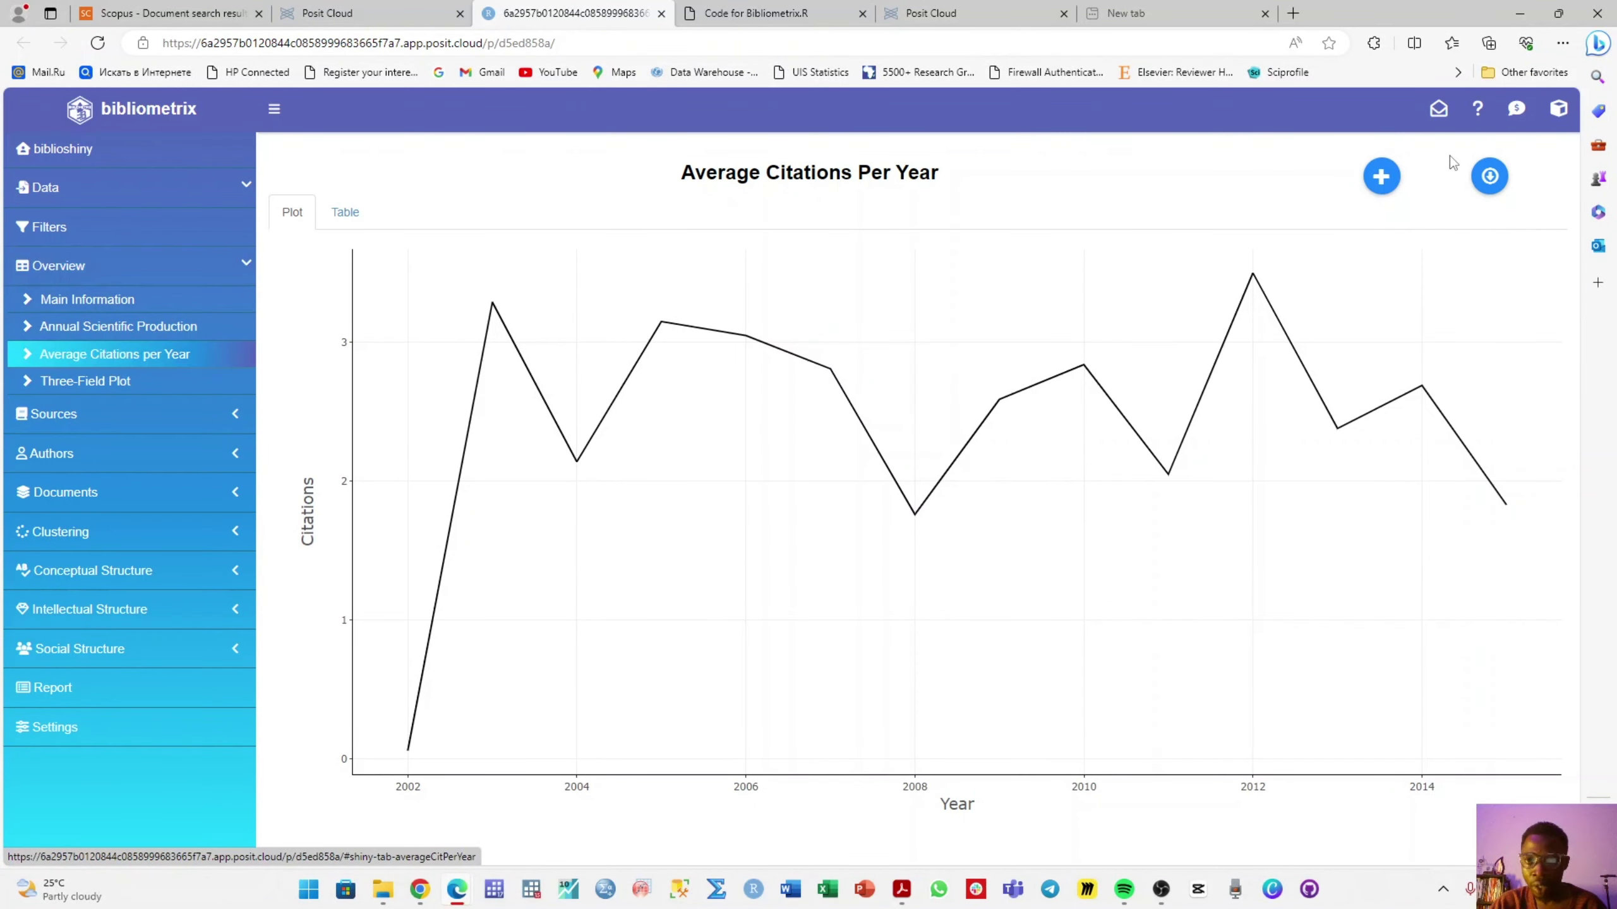
click(1379, 182)
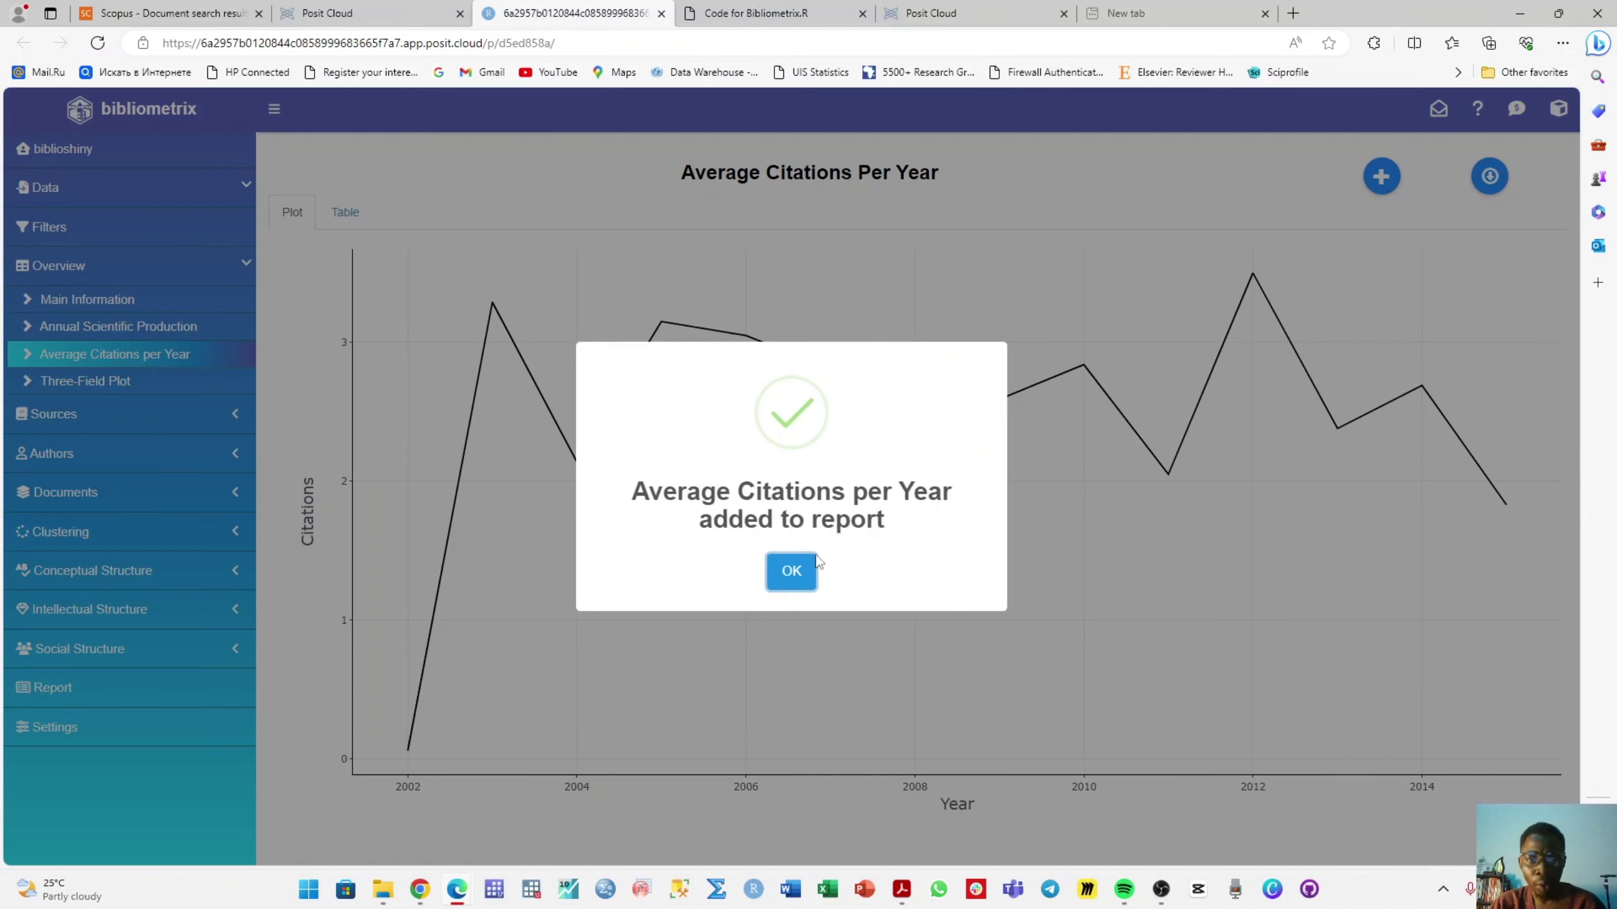
click(793, 571)
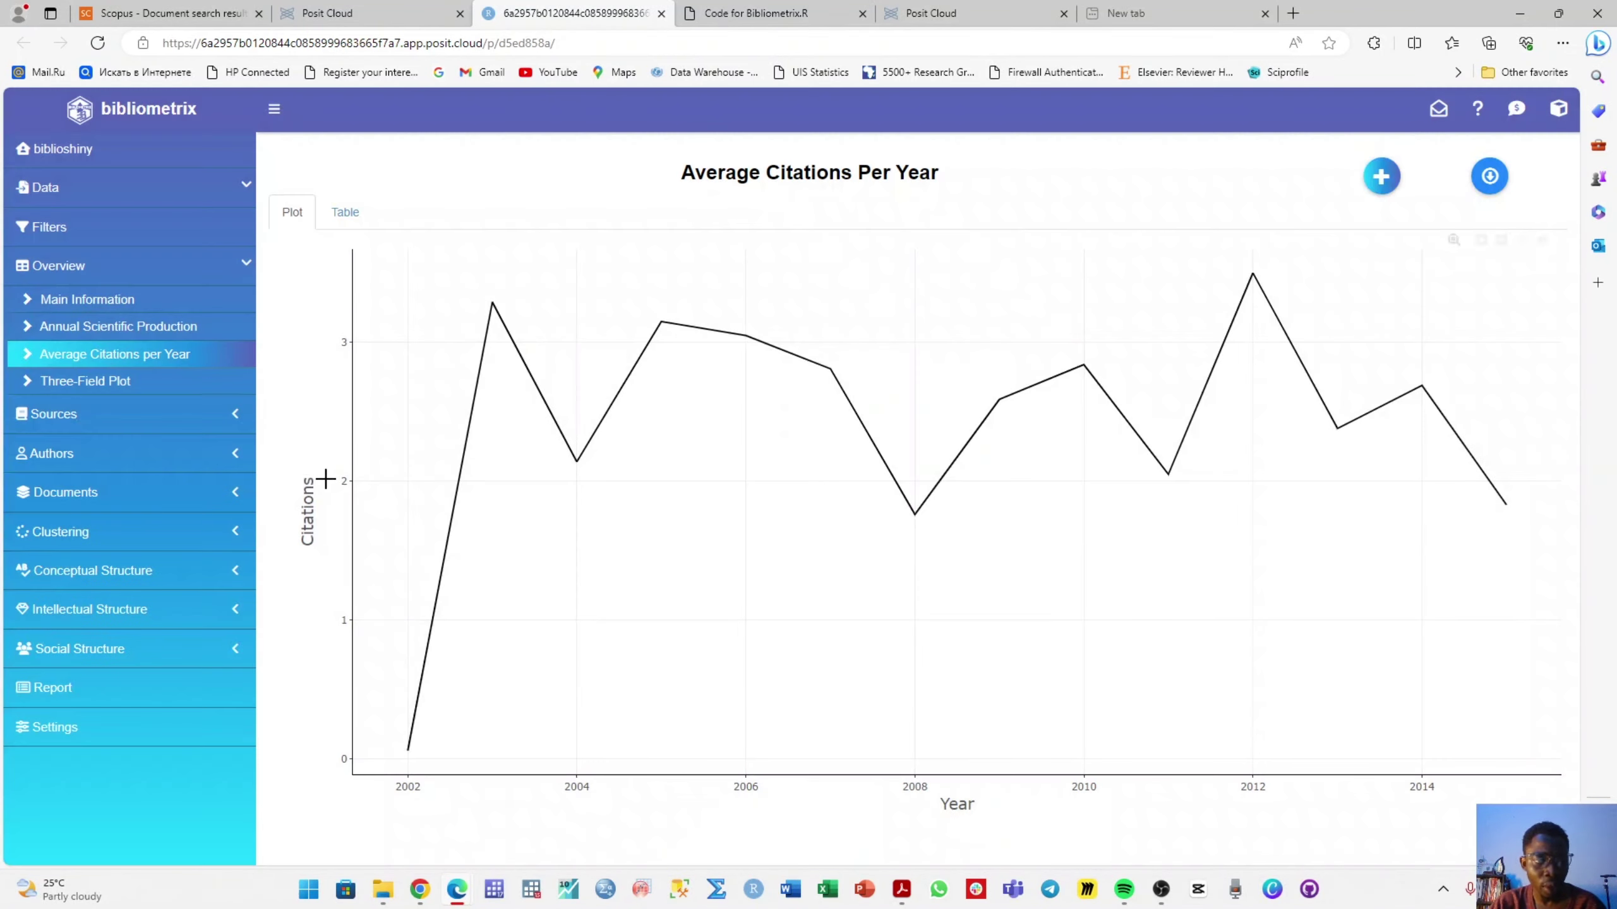
click(161, 420)
click(75, 337)
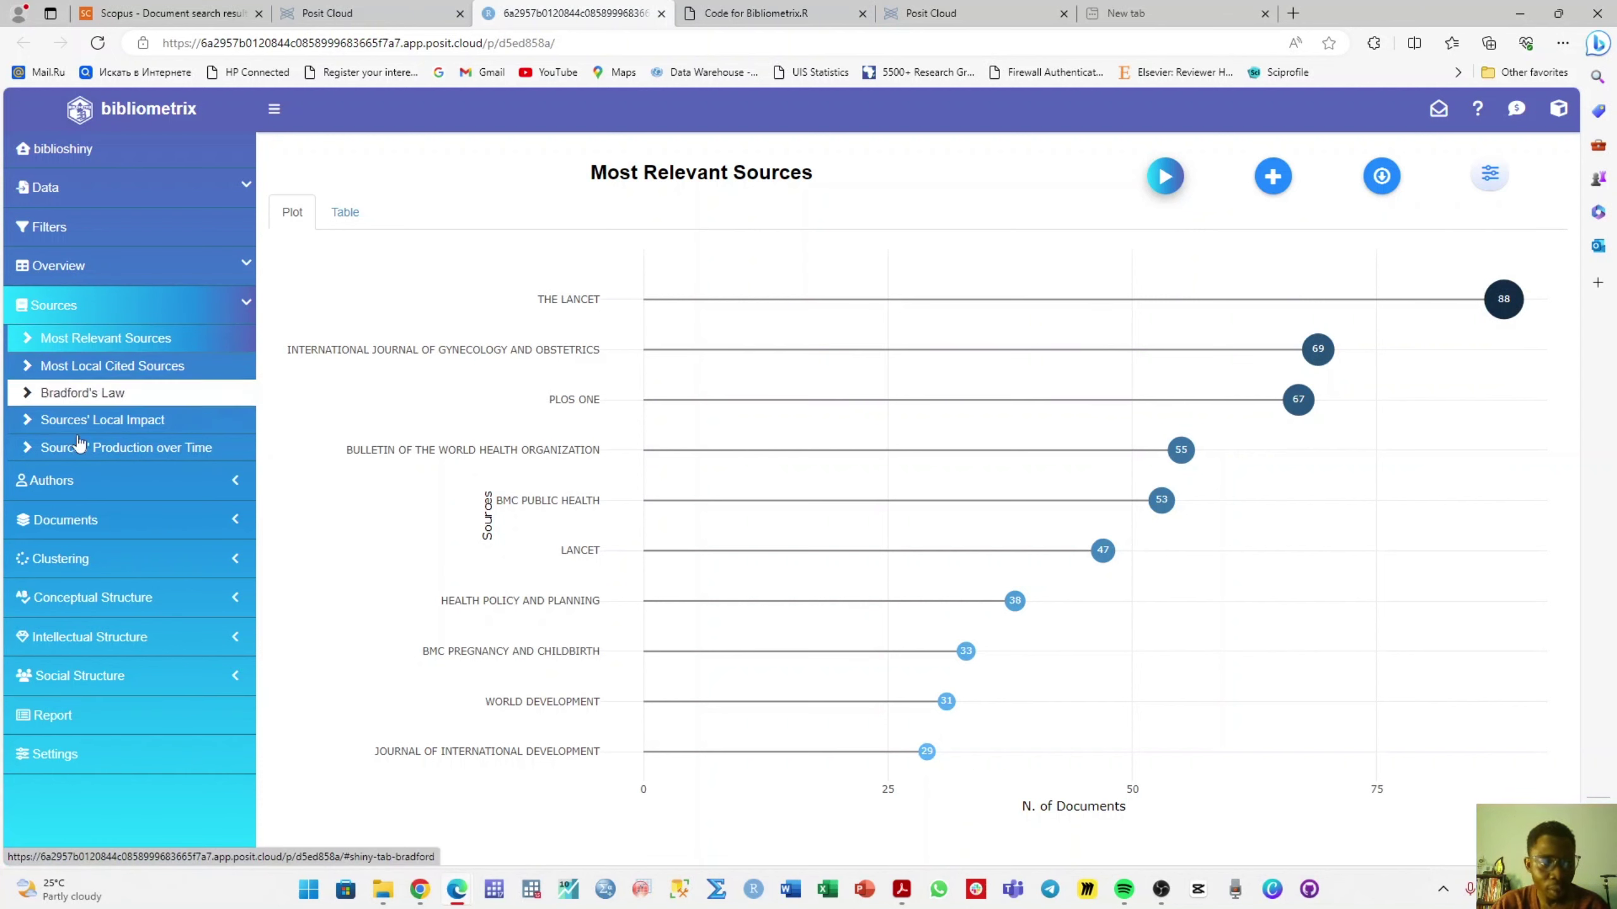
- View the Most Relevant Authors plot and draw the Most Relevant Affiliations plot
click(115, 496)
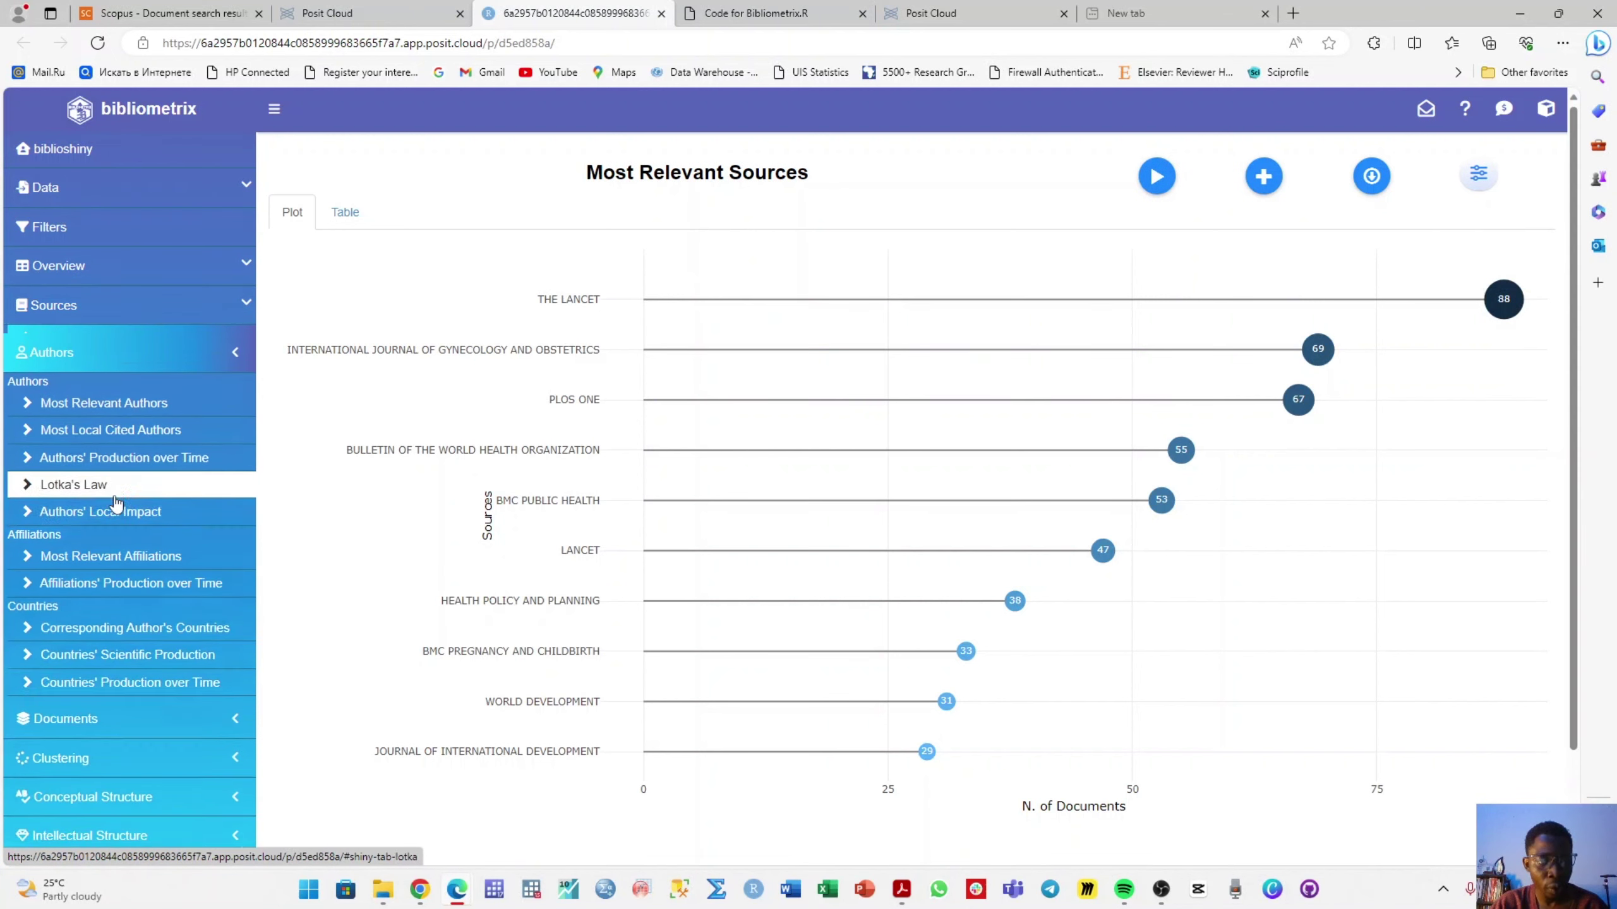
click(155, 405)
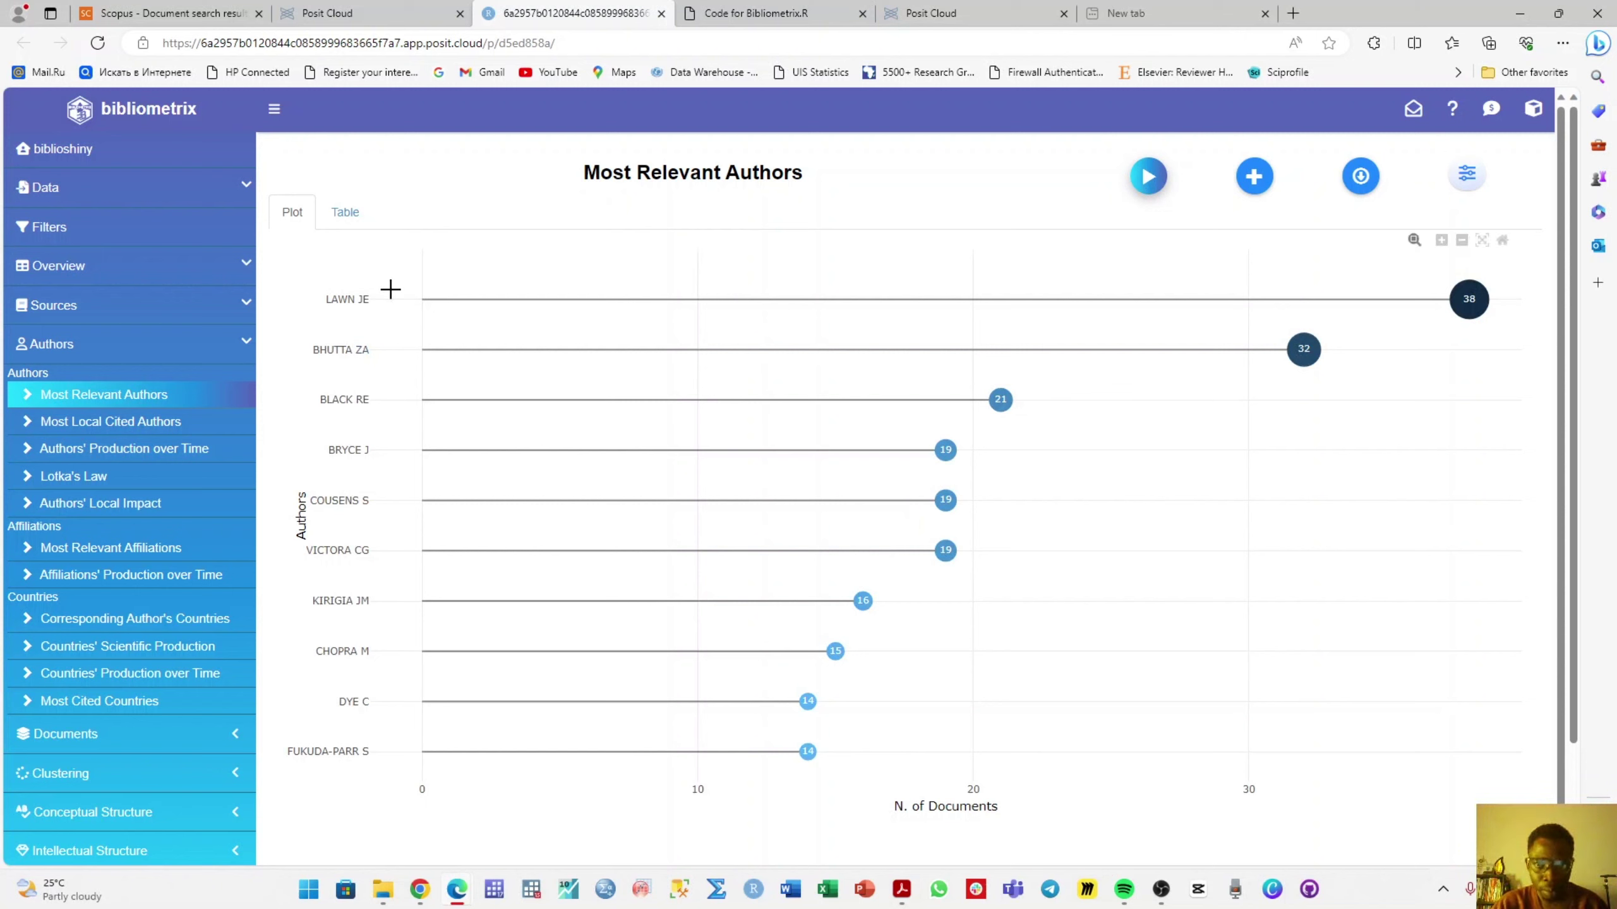
mouse_move(1489, 301)
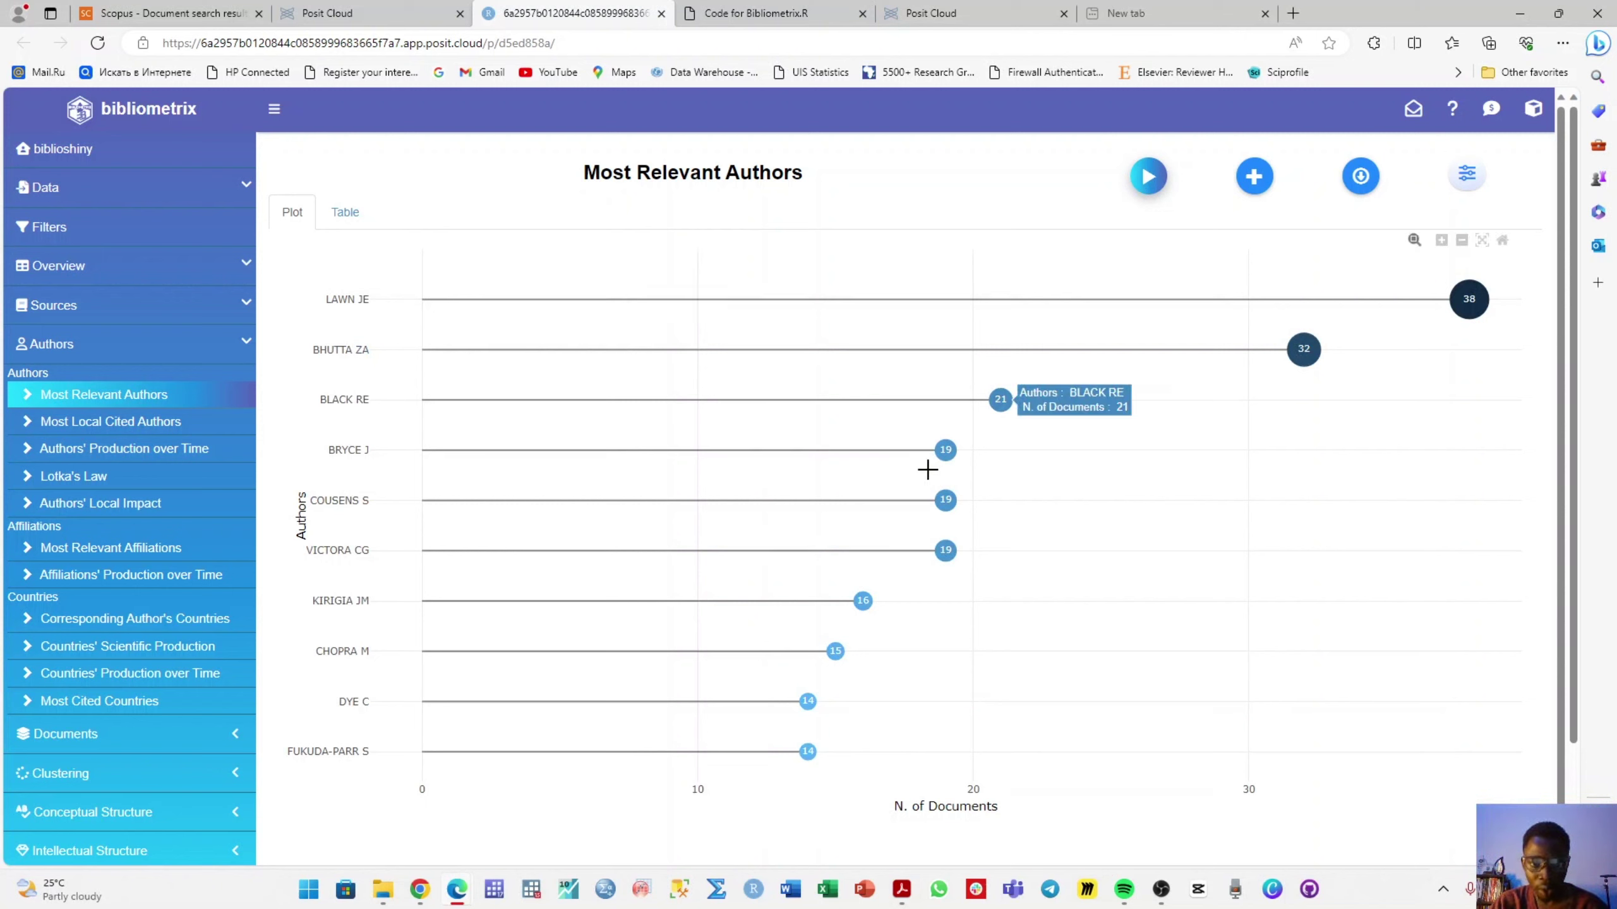
click(140, 558)
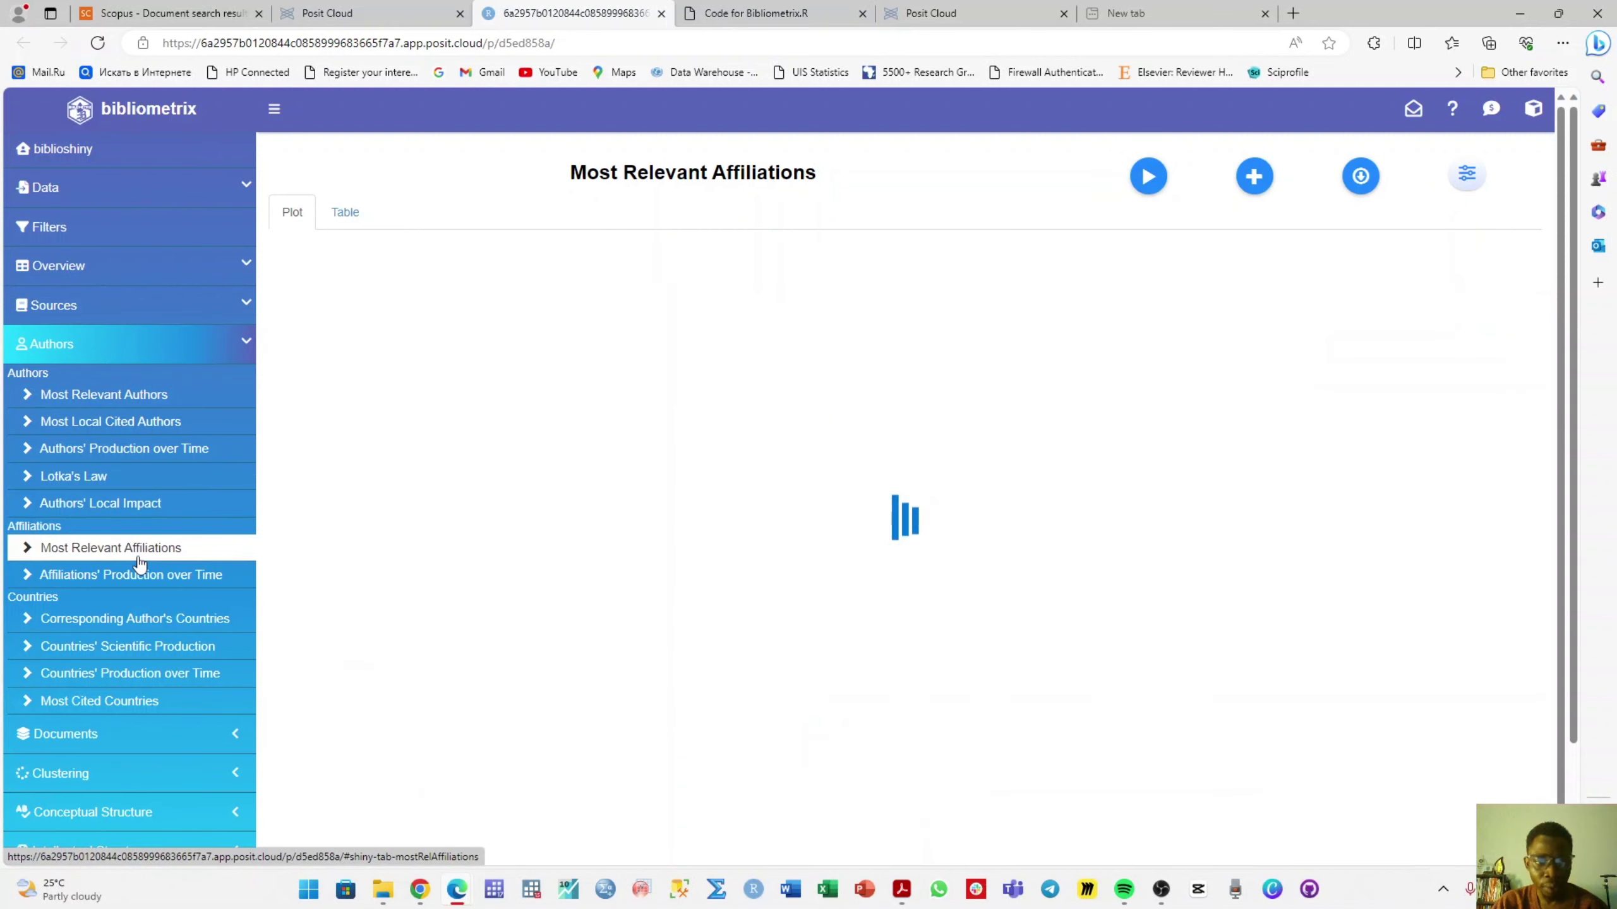
click(1149, 186)
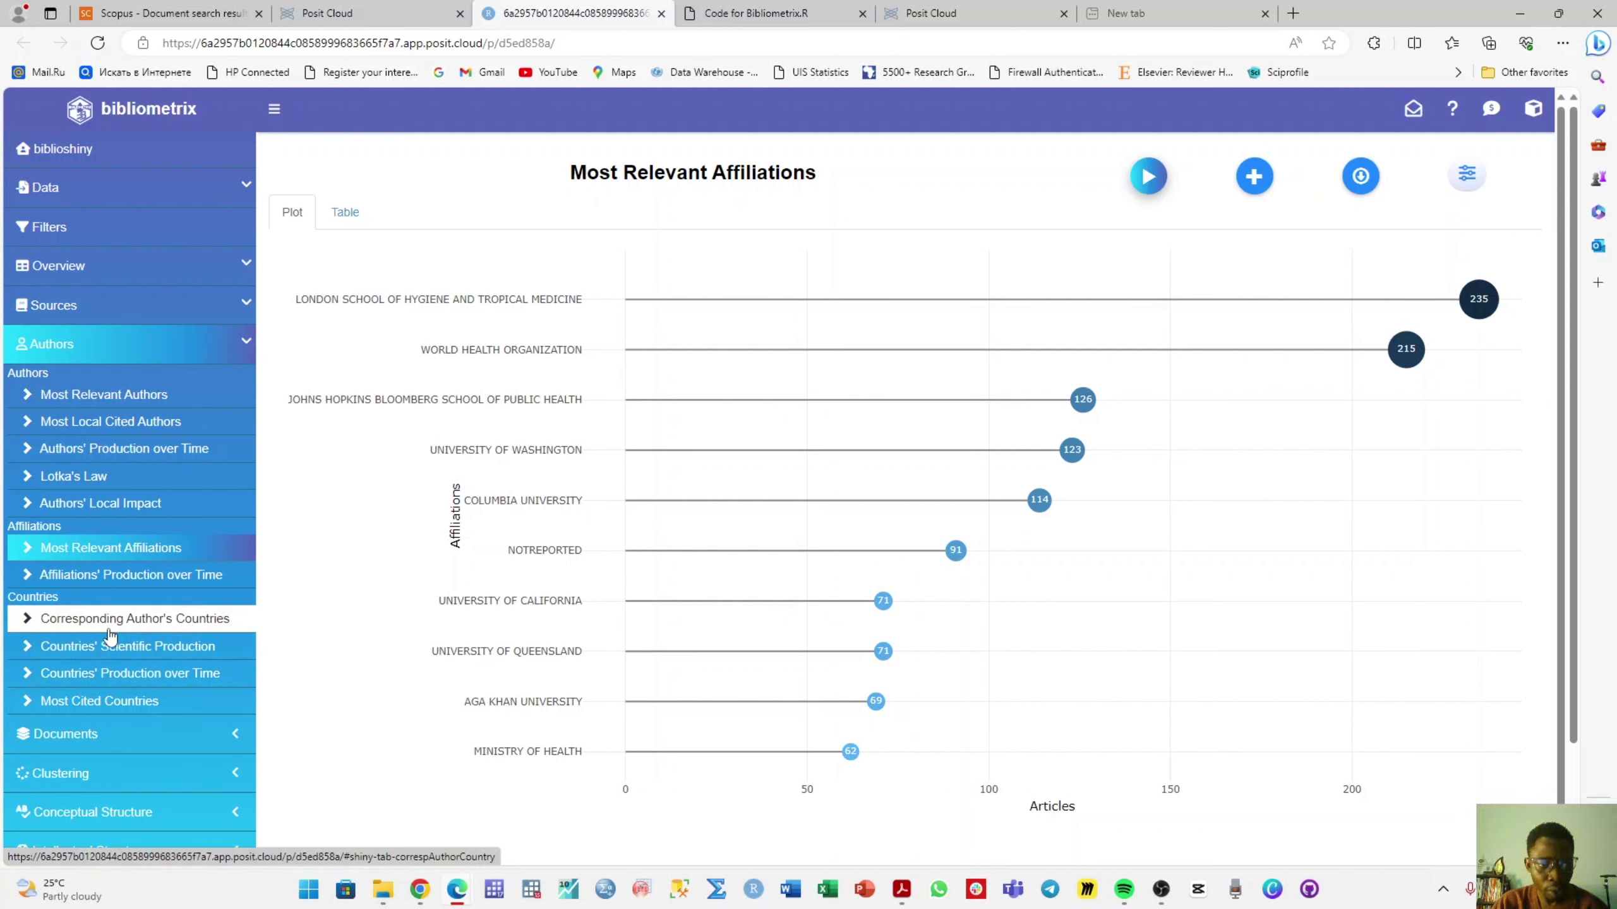
- Add the Corresponding Author's Countries chart, led by USA and United Kingdom, to the report
click(109, 630)
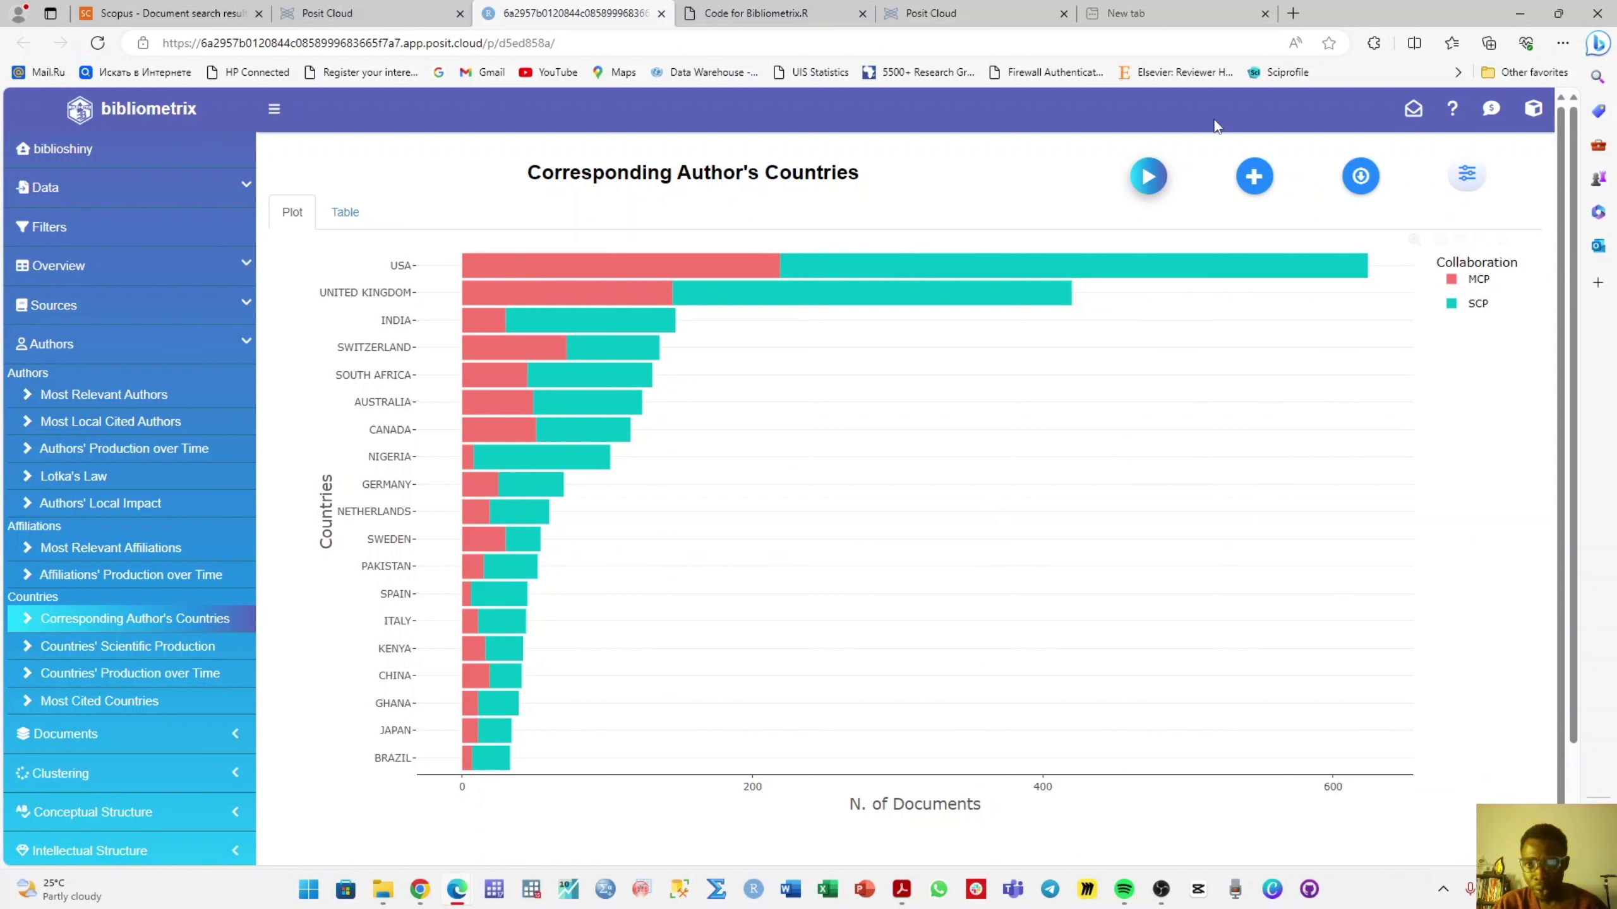
click(1254, 177)
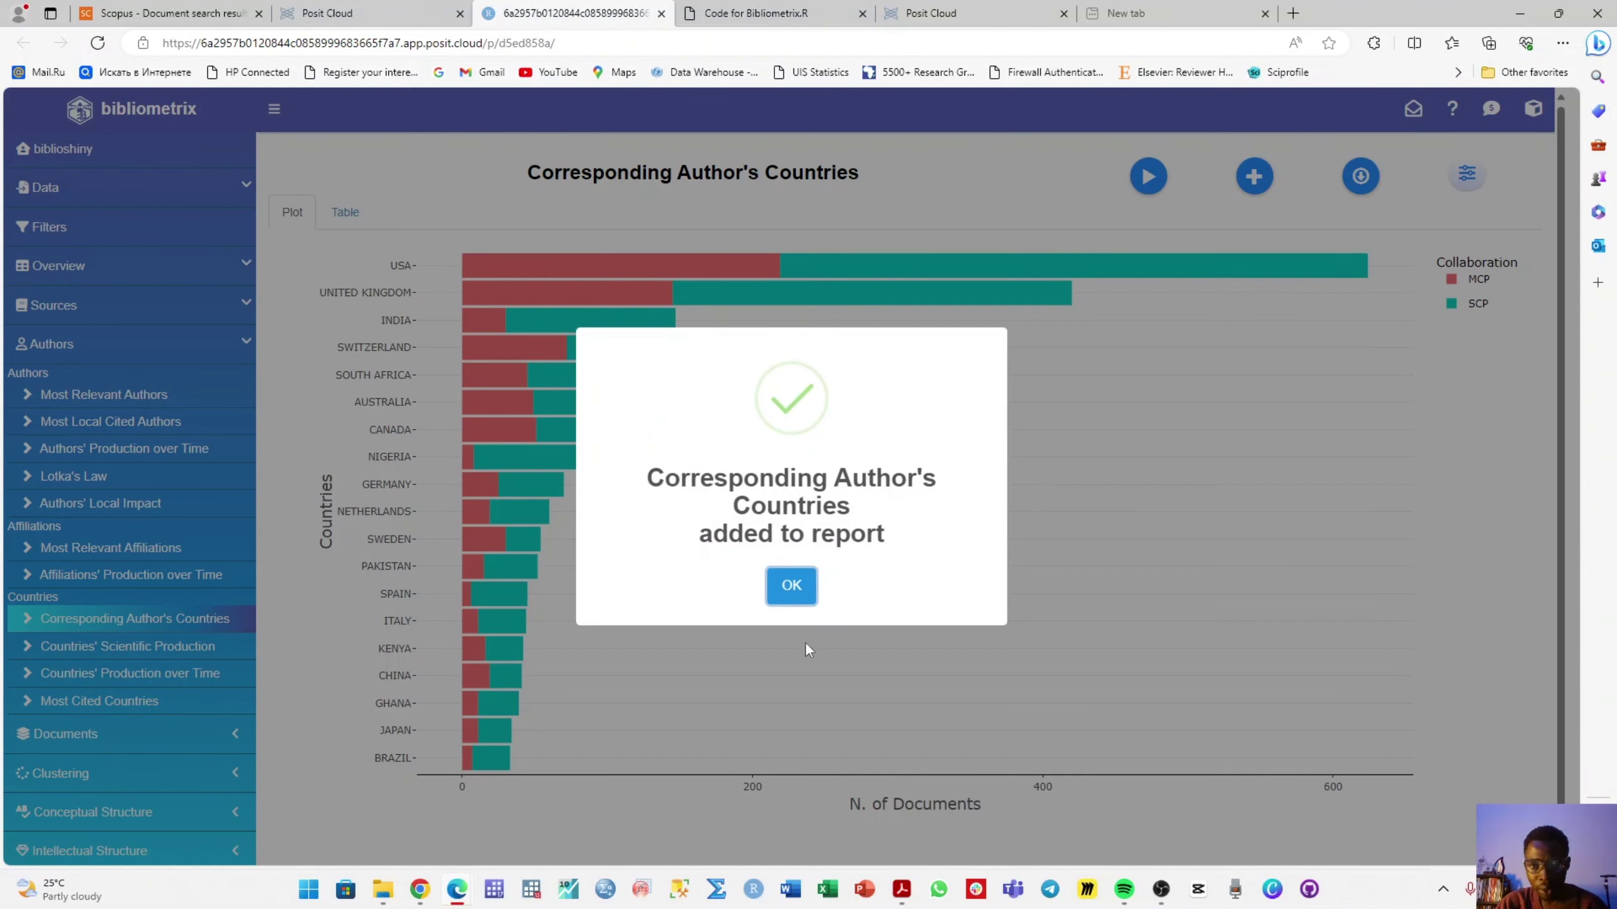
click(791, 585)
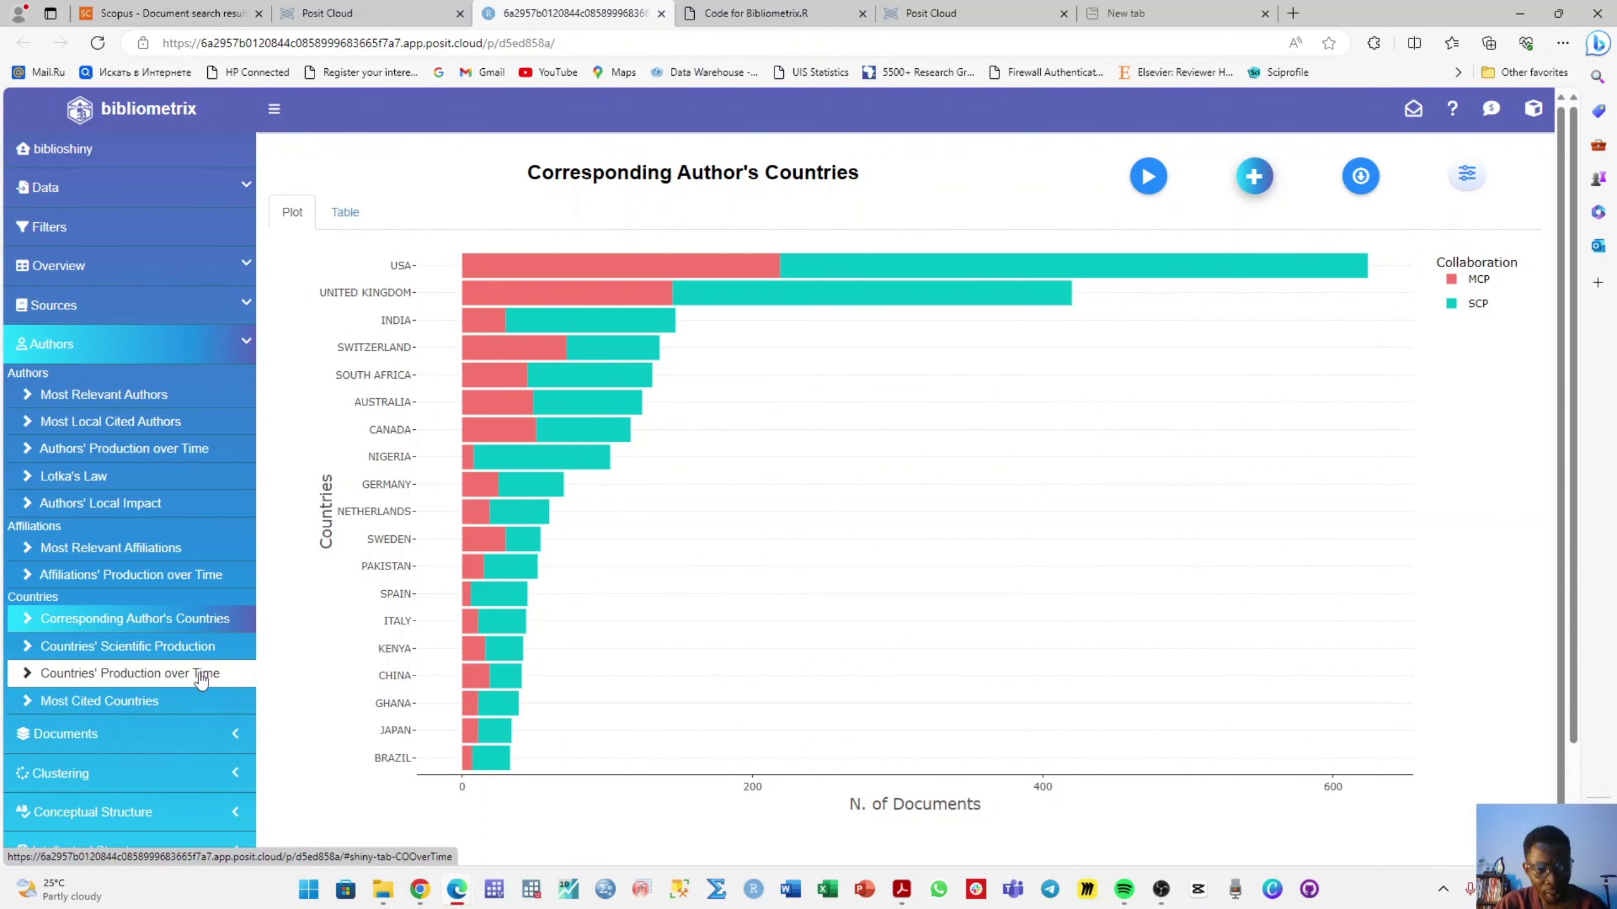
scroll(207, 679, down, 1)
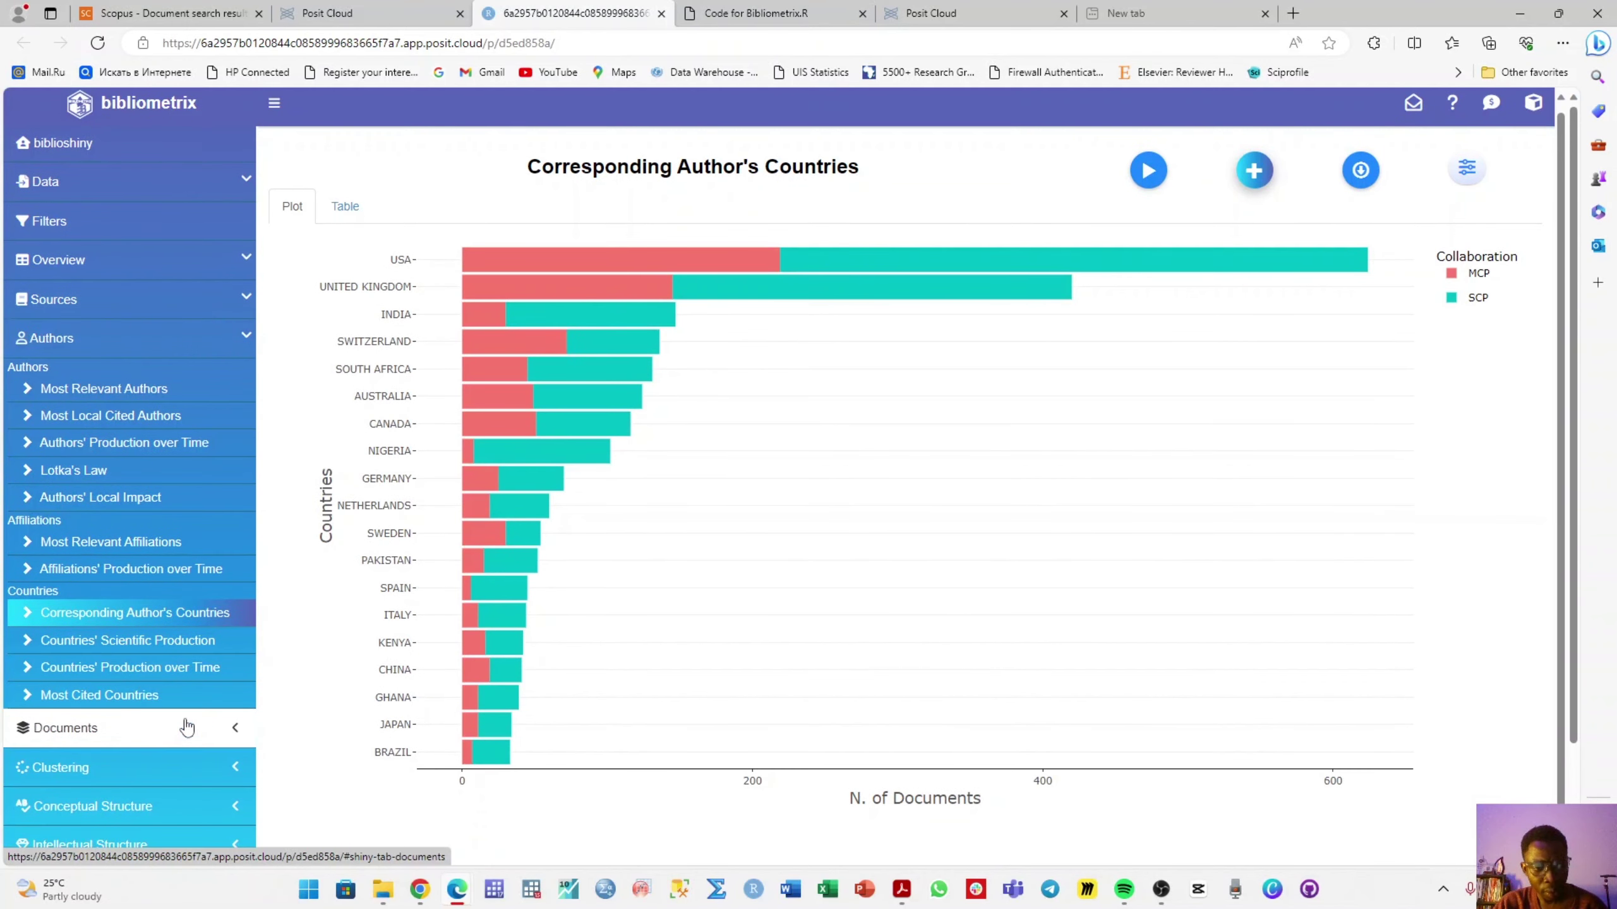
- Add the Most Global Cited Documents plot to the report
click(187, 727)
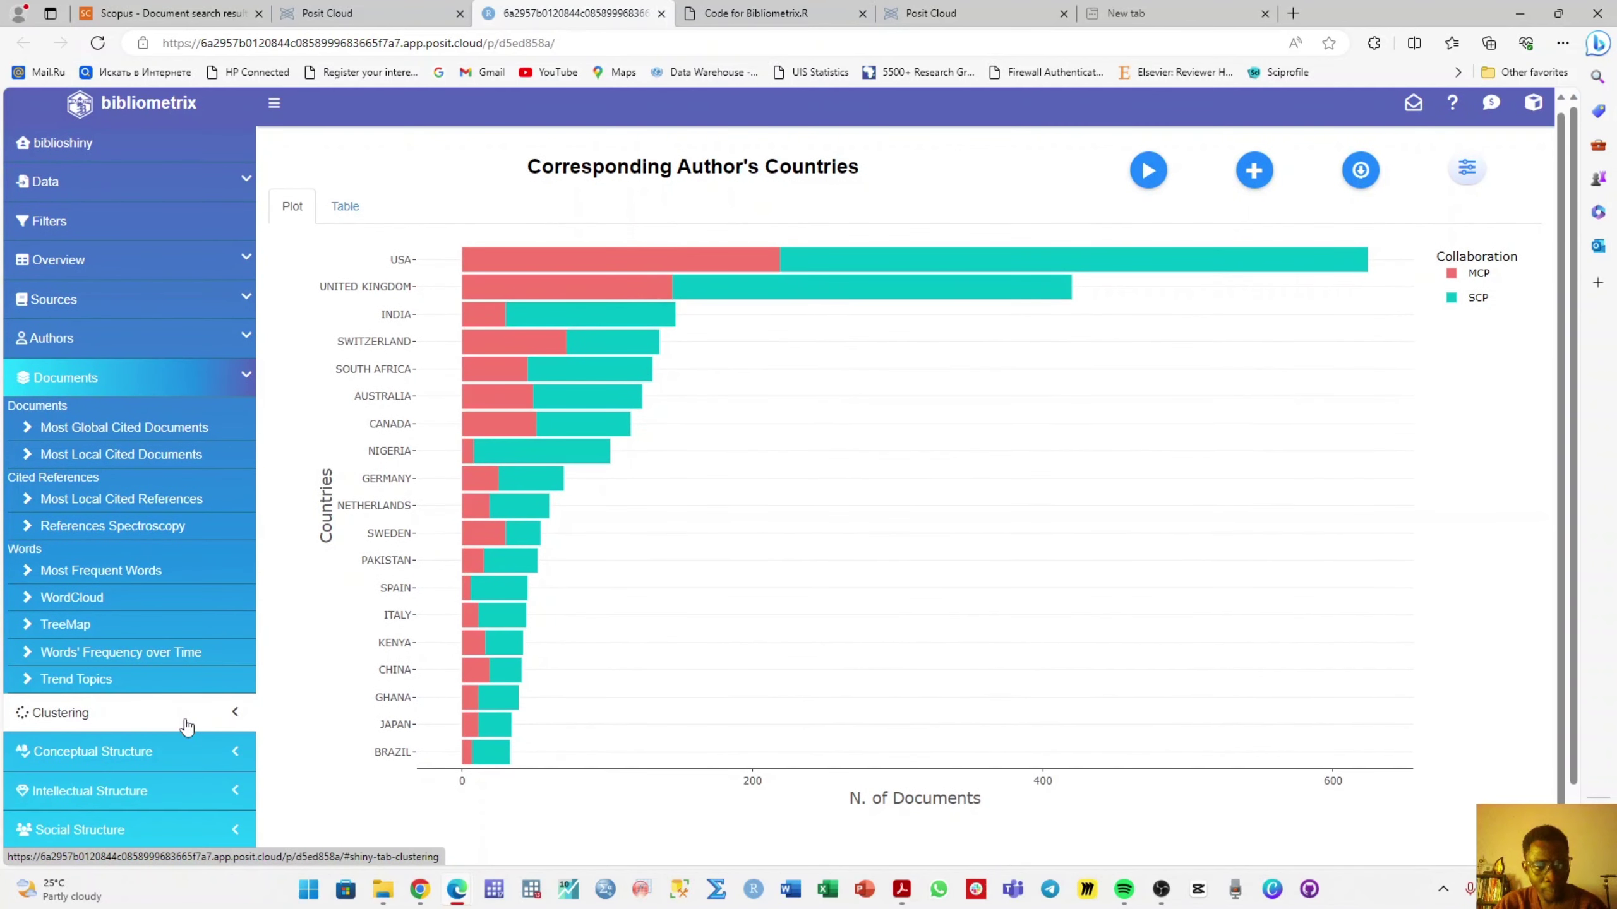
click(130, 440)
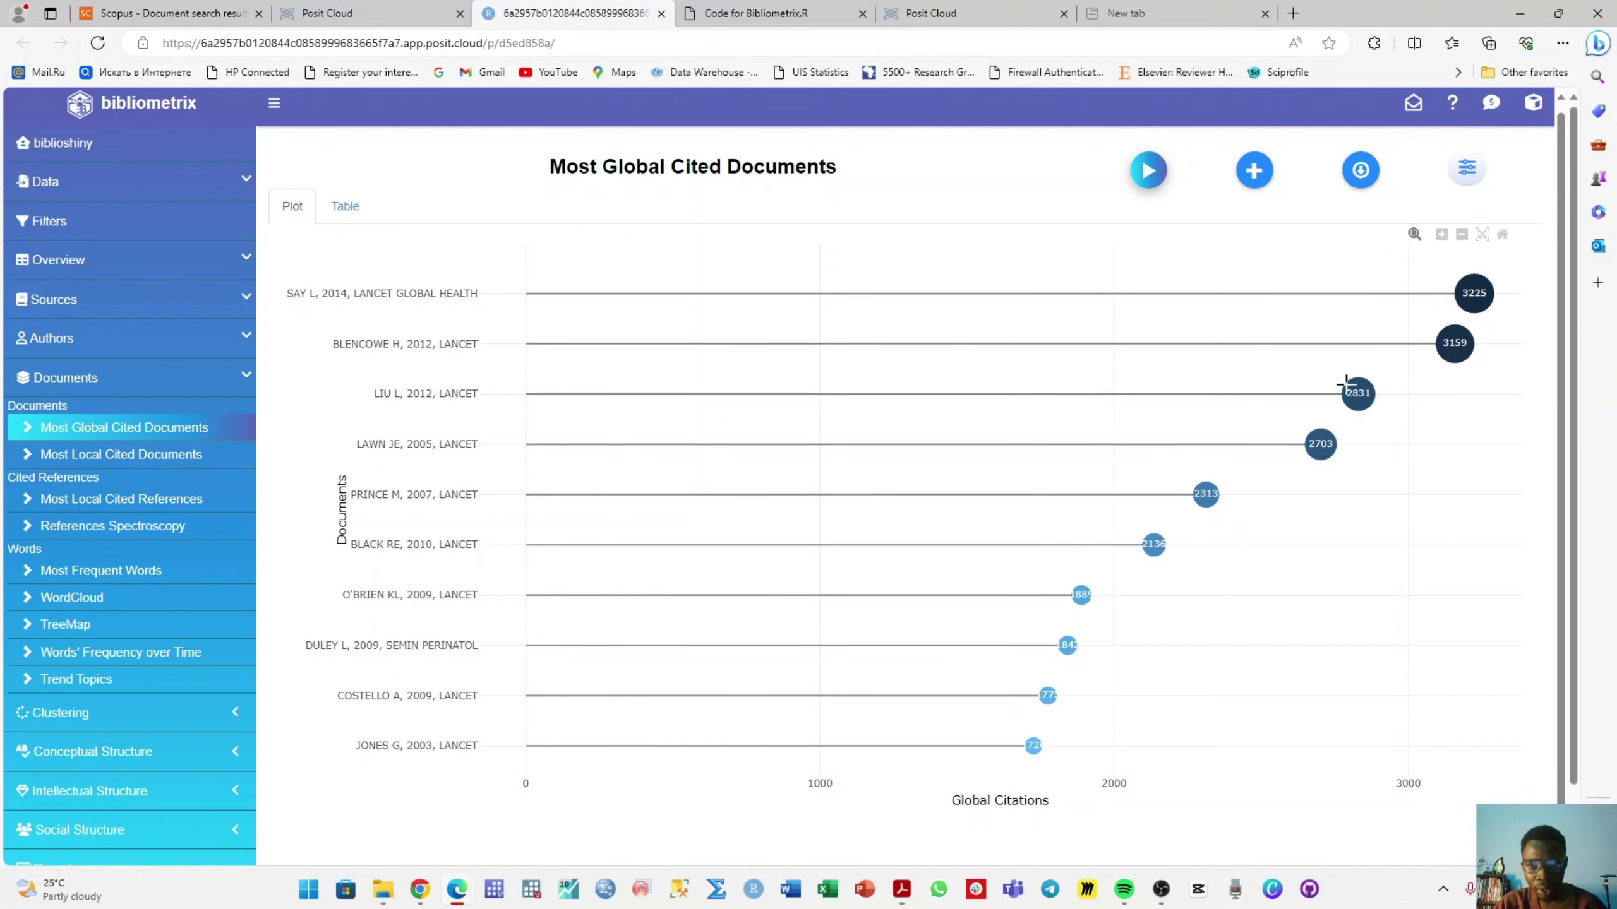
click(1256, 171)
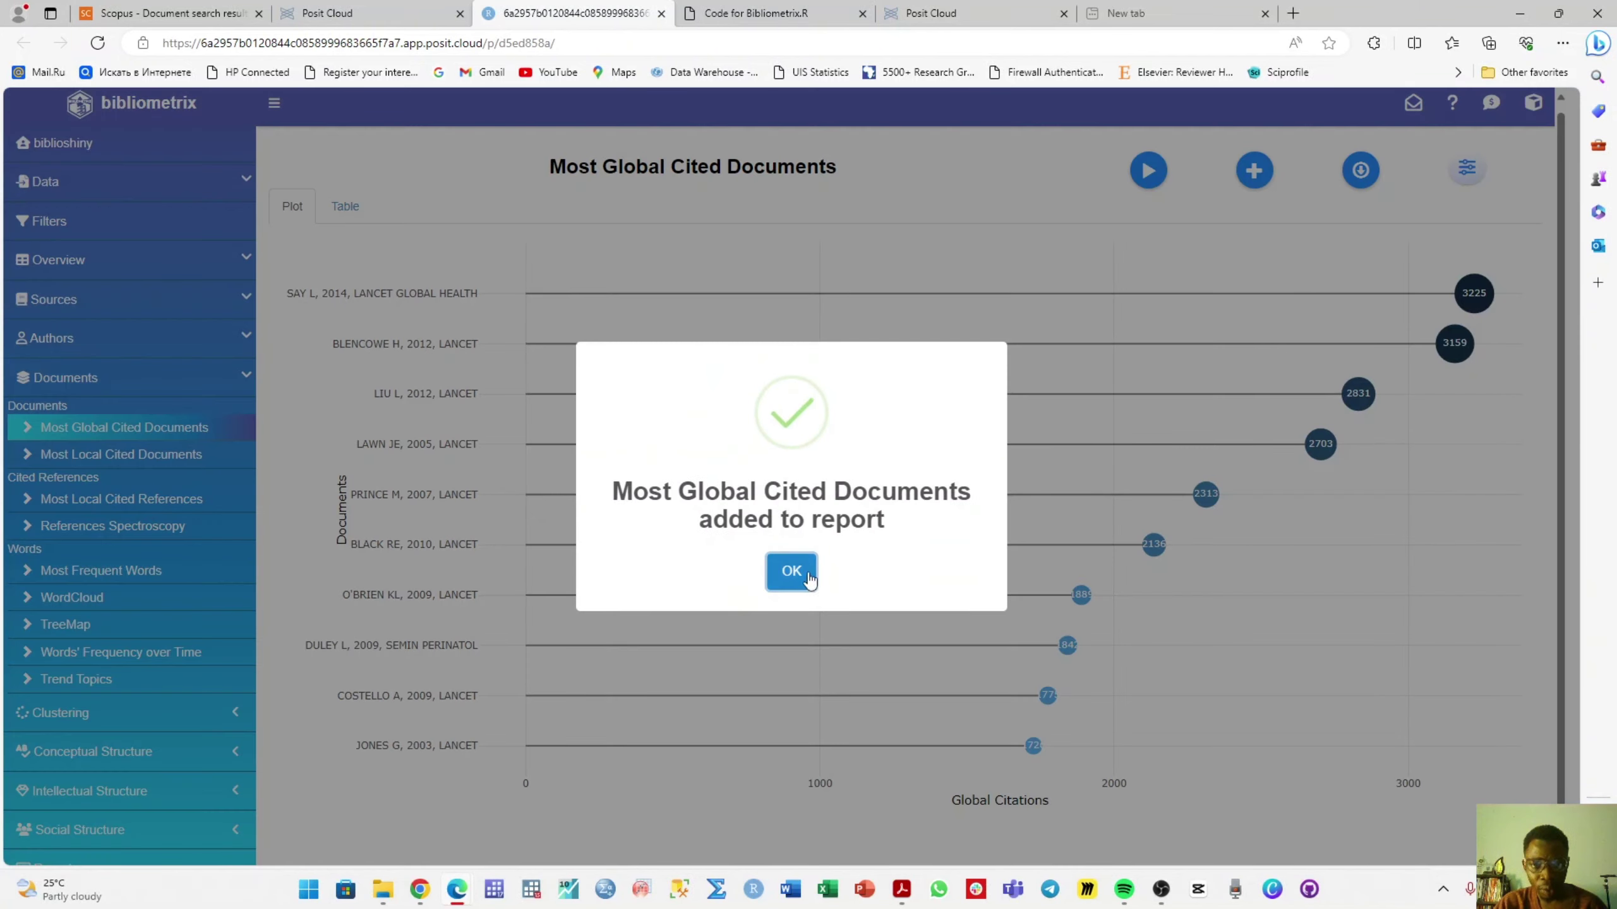
click(790, 574)
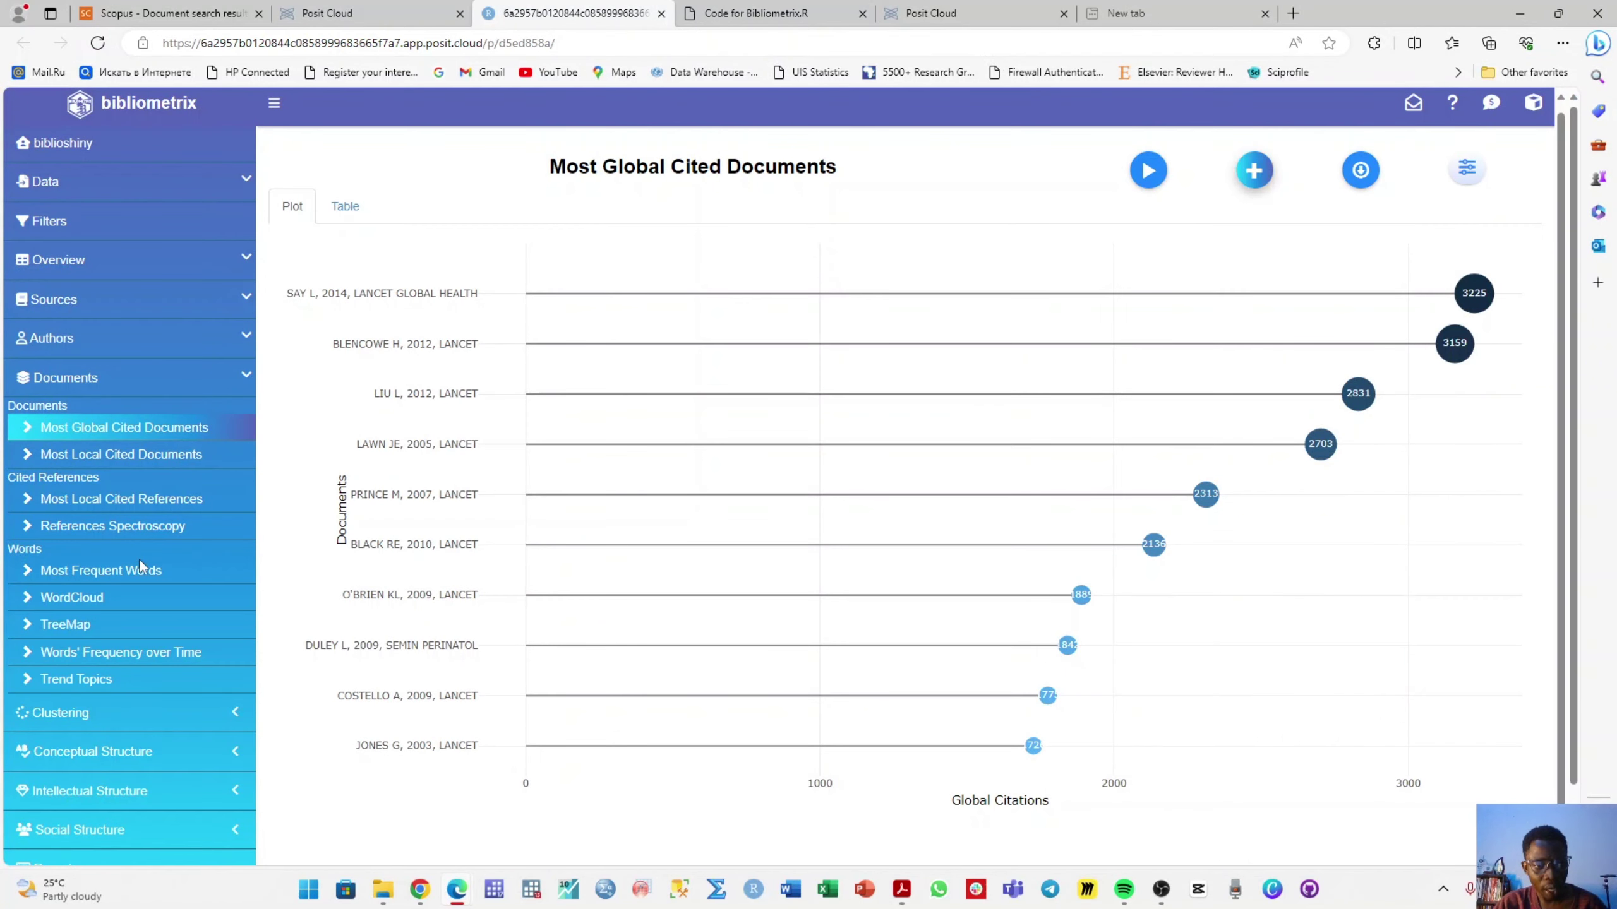
- Generate the Most Frequent Words plot, then view the WordCloud and Co-citation Network analyses
click(134, 572)
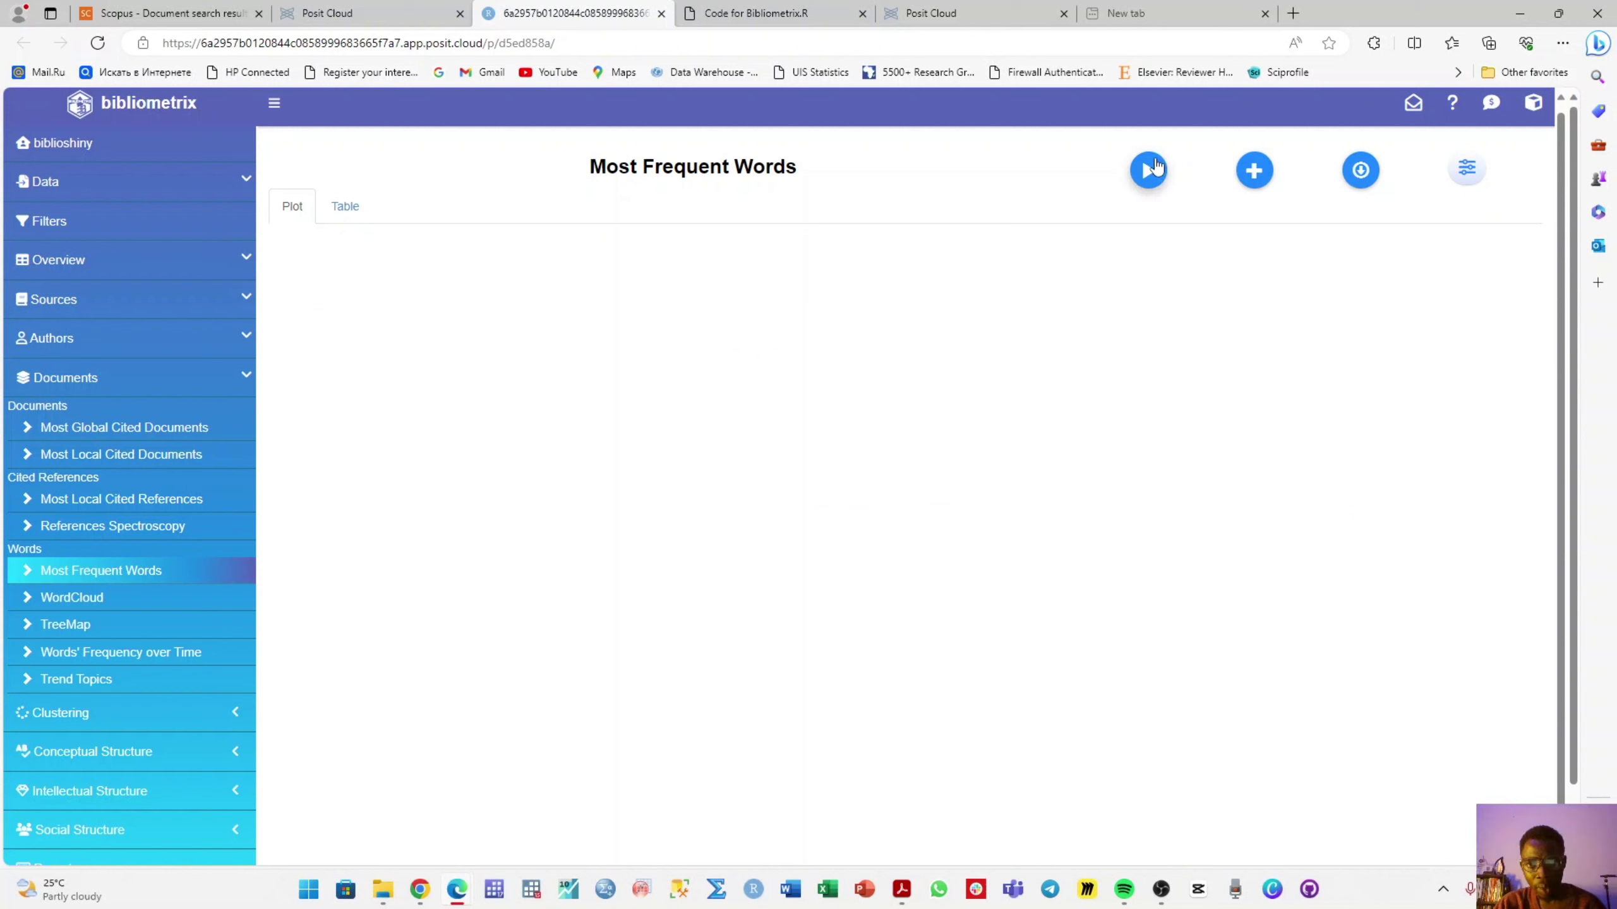
click(1154, 168)
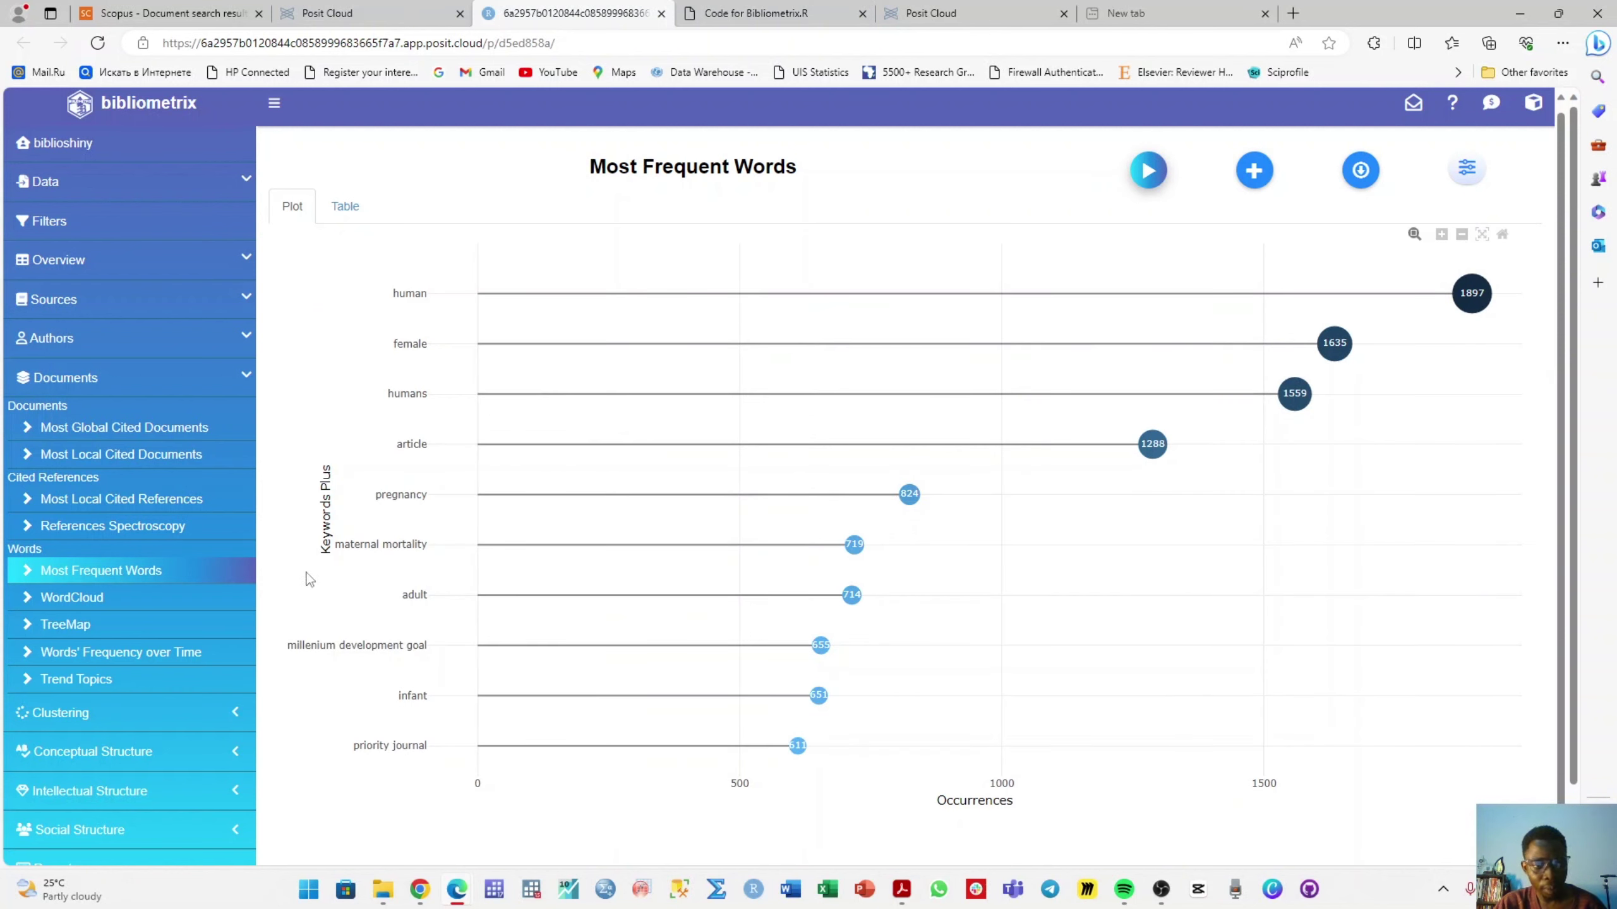
click(90, 605)
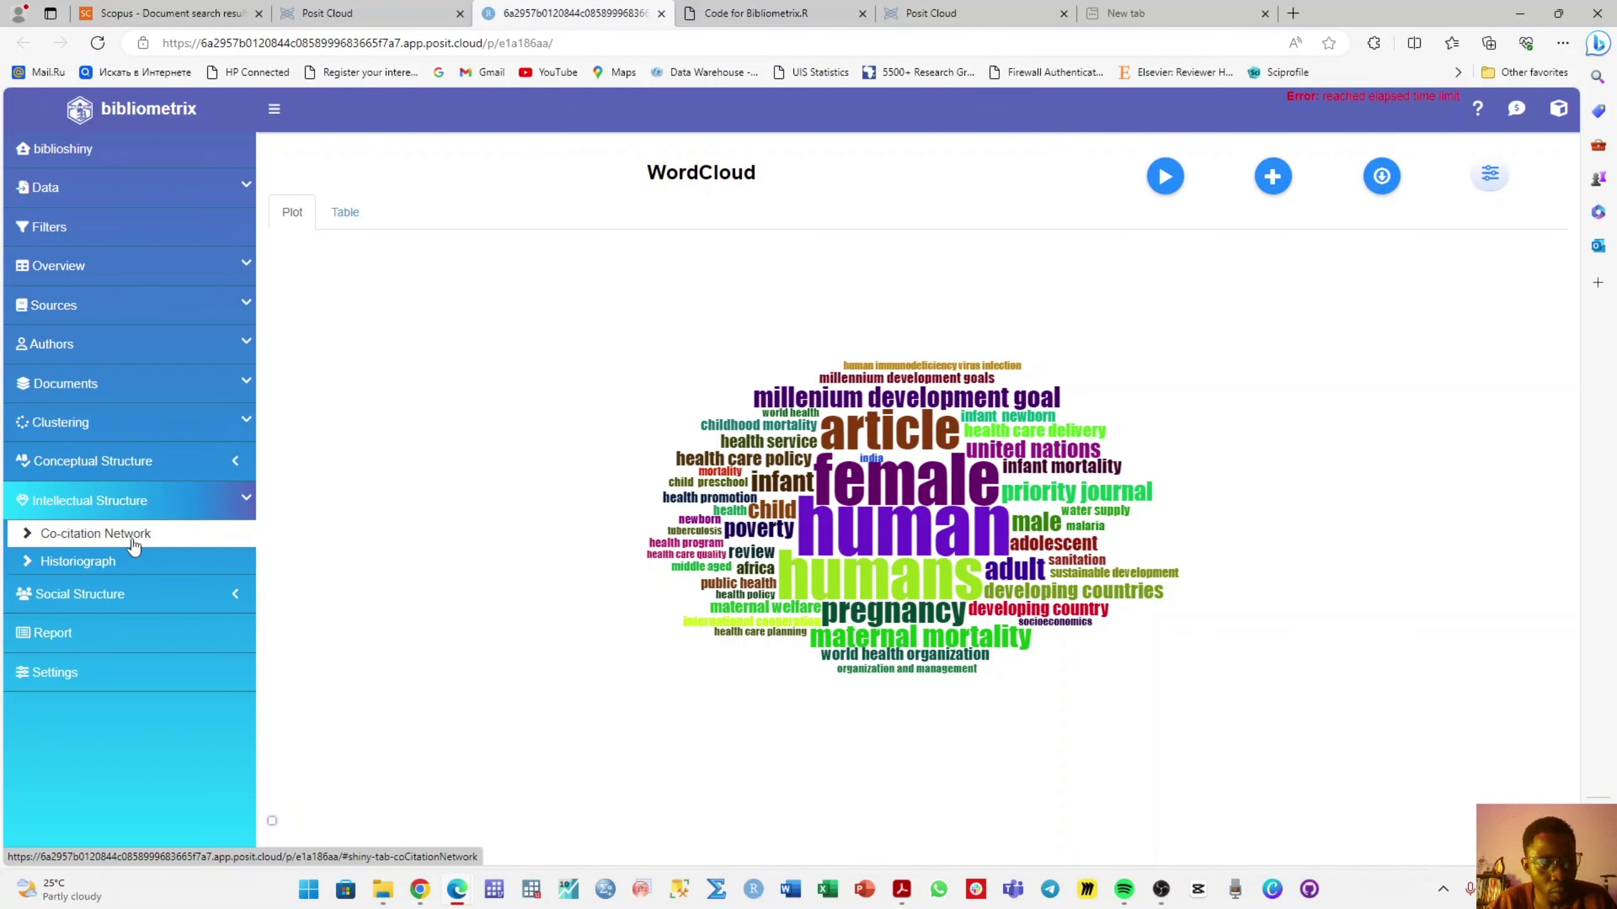
click(133, 542)
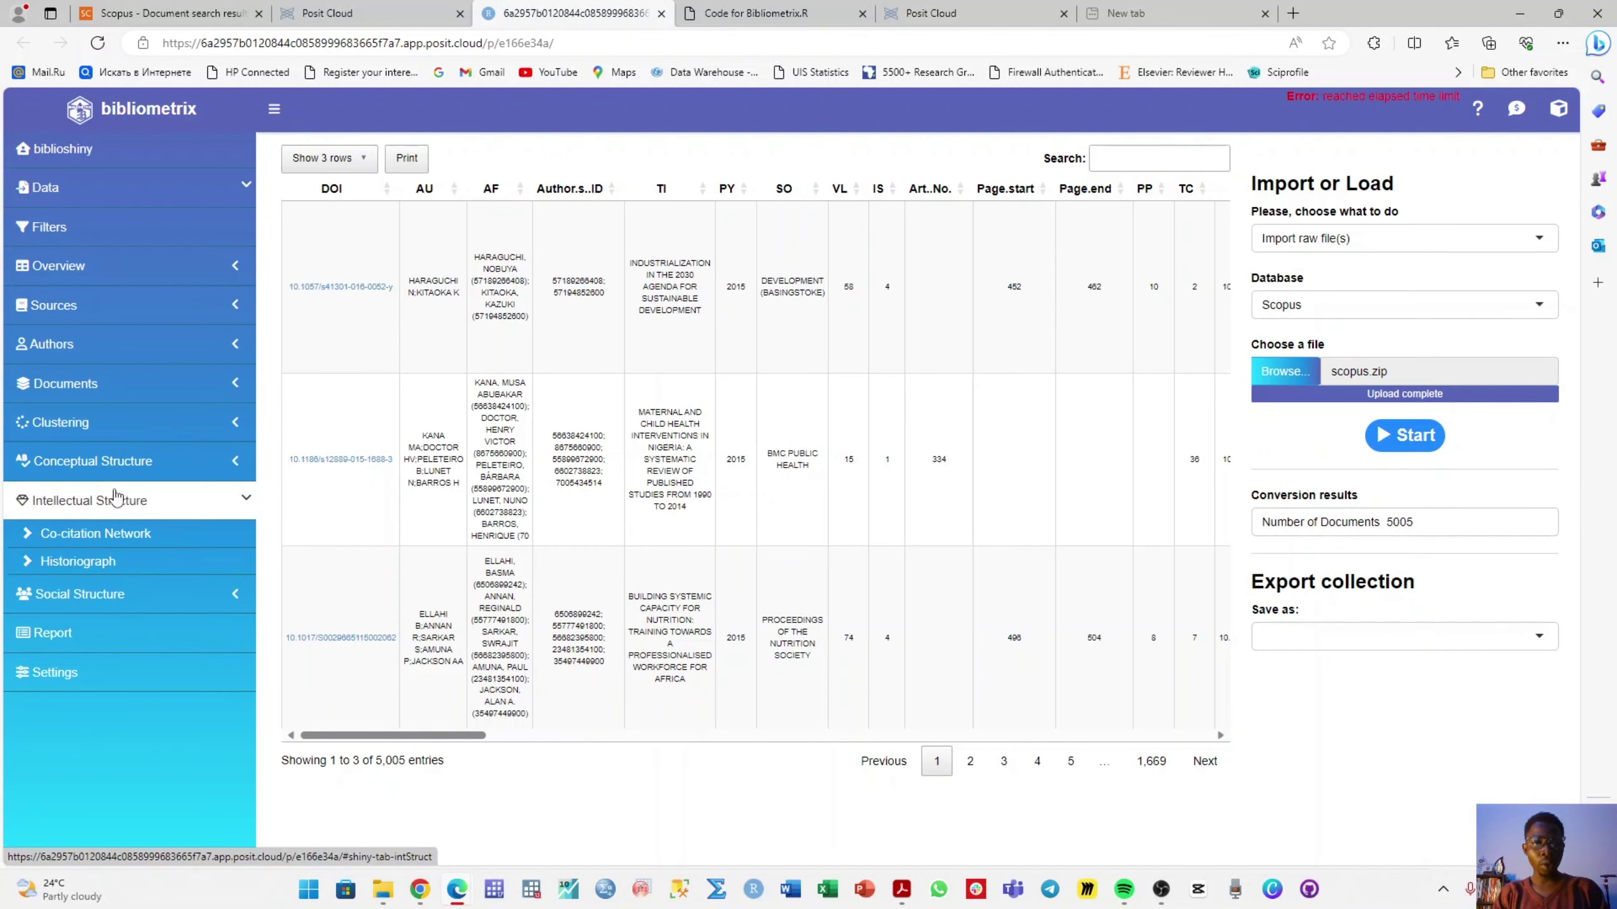
- Check the report, which holds only an Empty Report entry, then open Co-occurrence Network
click(139, 584)
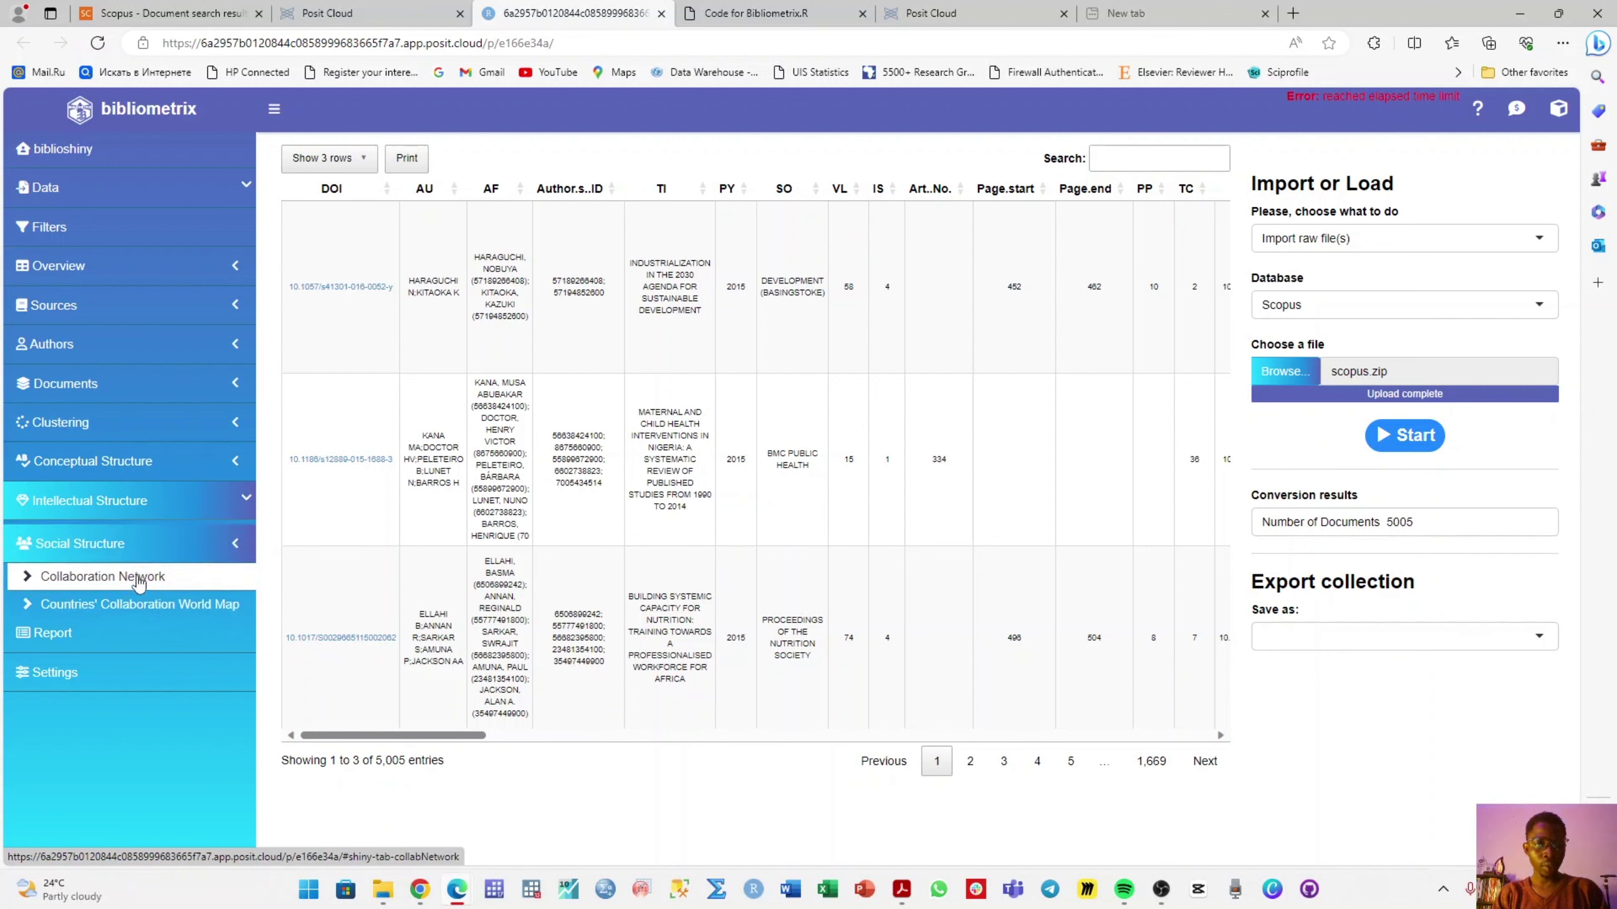
click(95, 482)
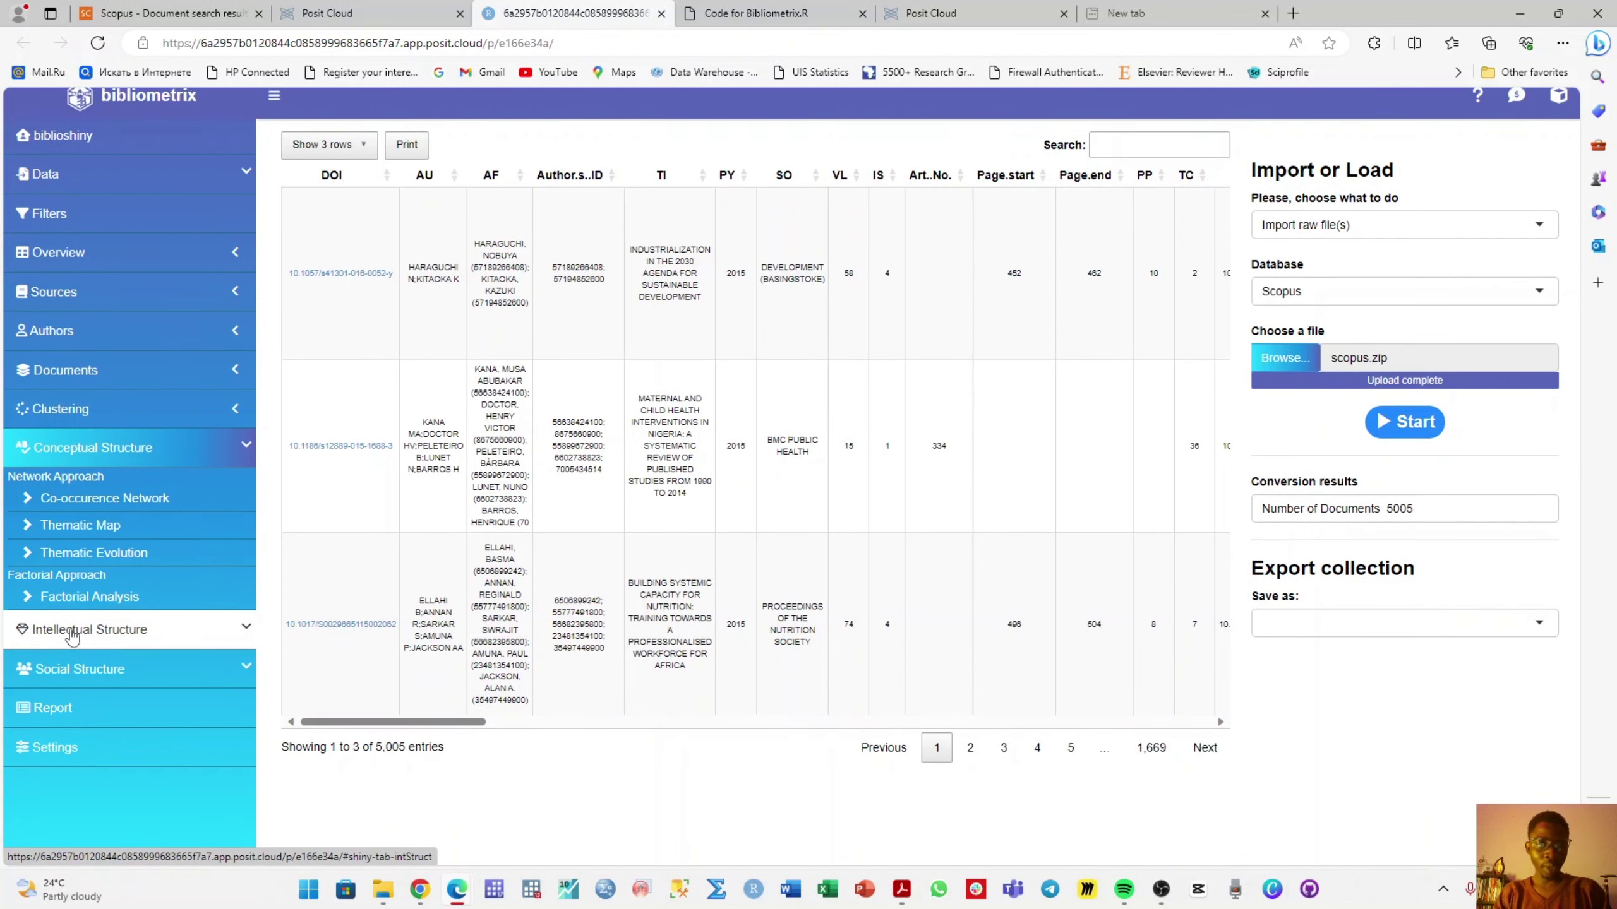
click(83, 726)
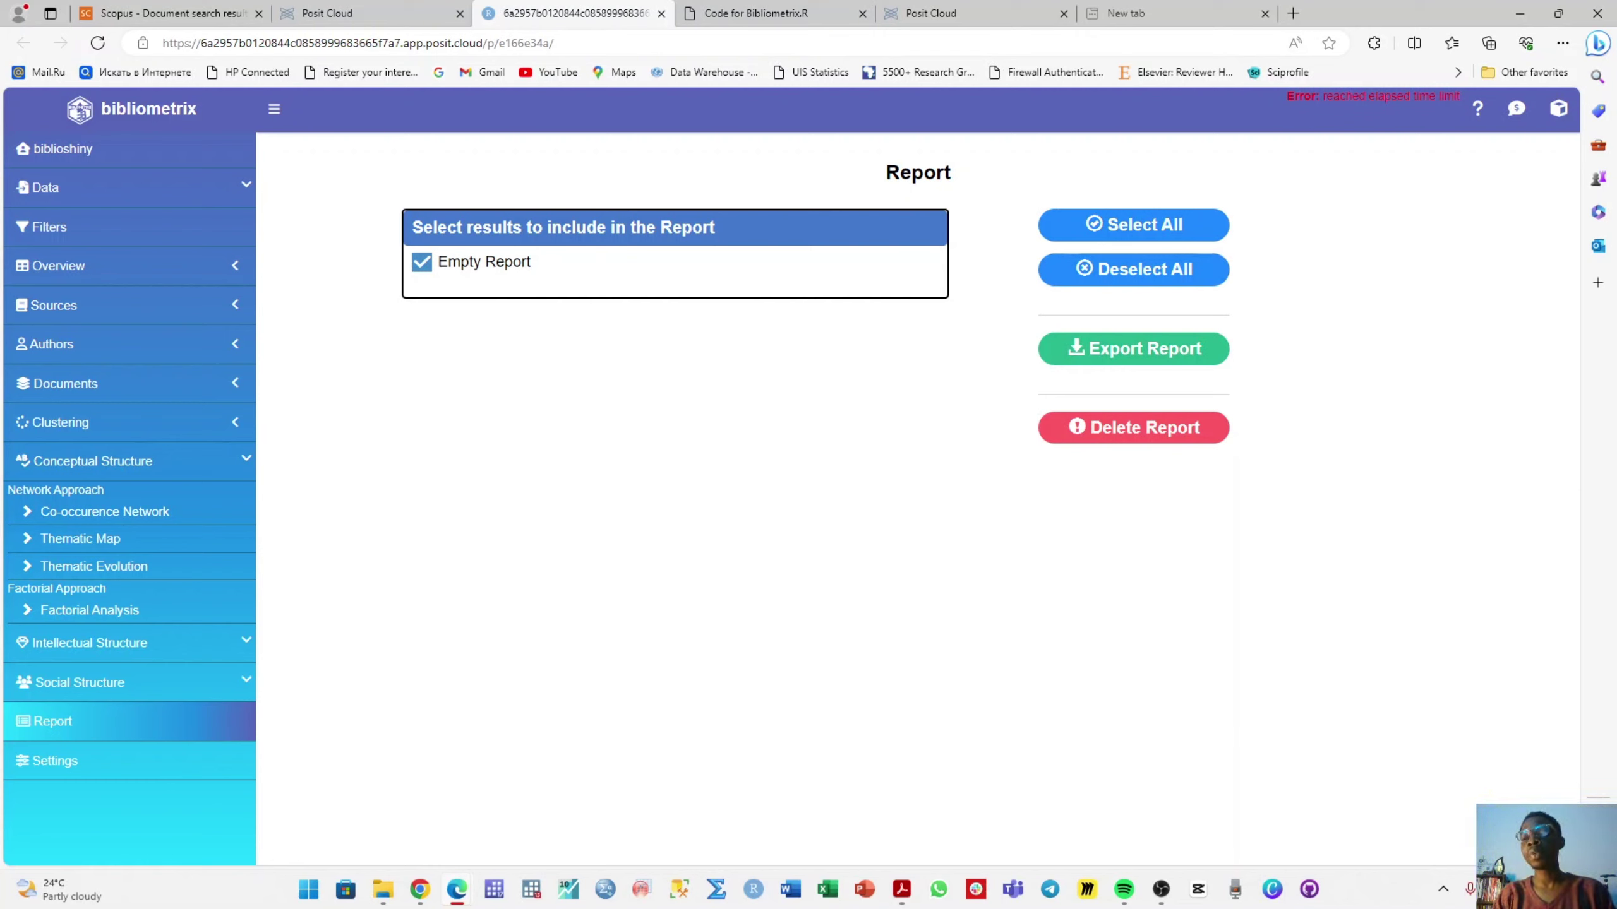
click(130, 517)
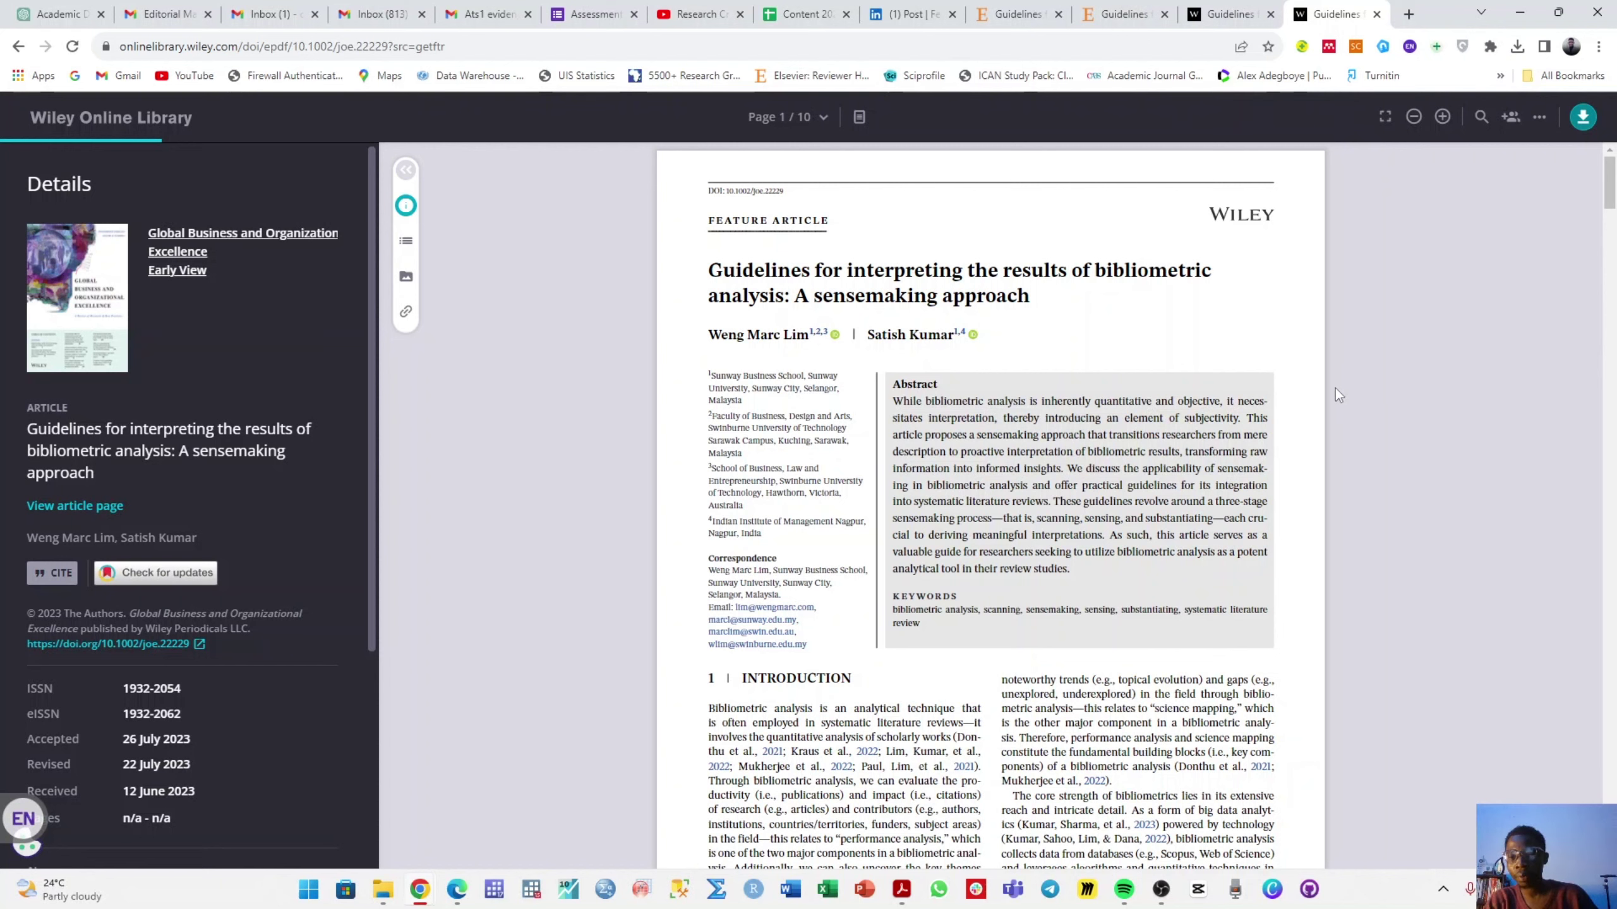
- Show the ScienceDirect bibliometric guidelines article, then minimize the browser to reveal the desktop
click(1124, 12)
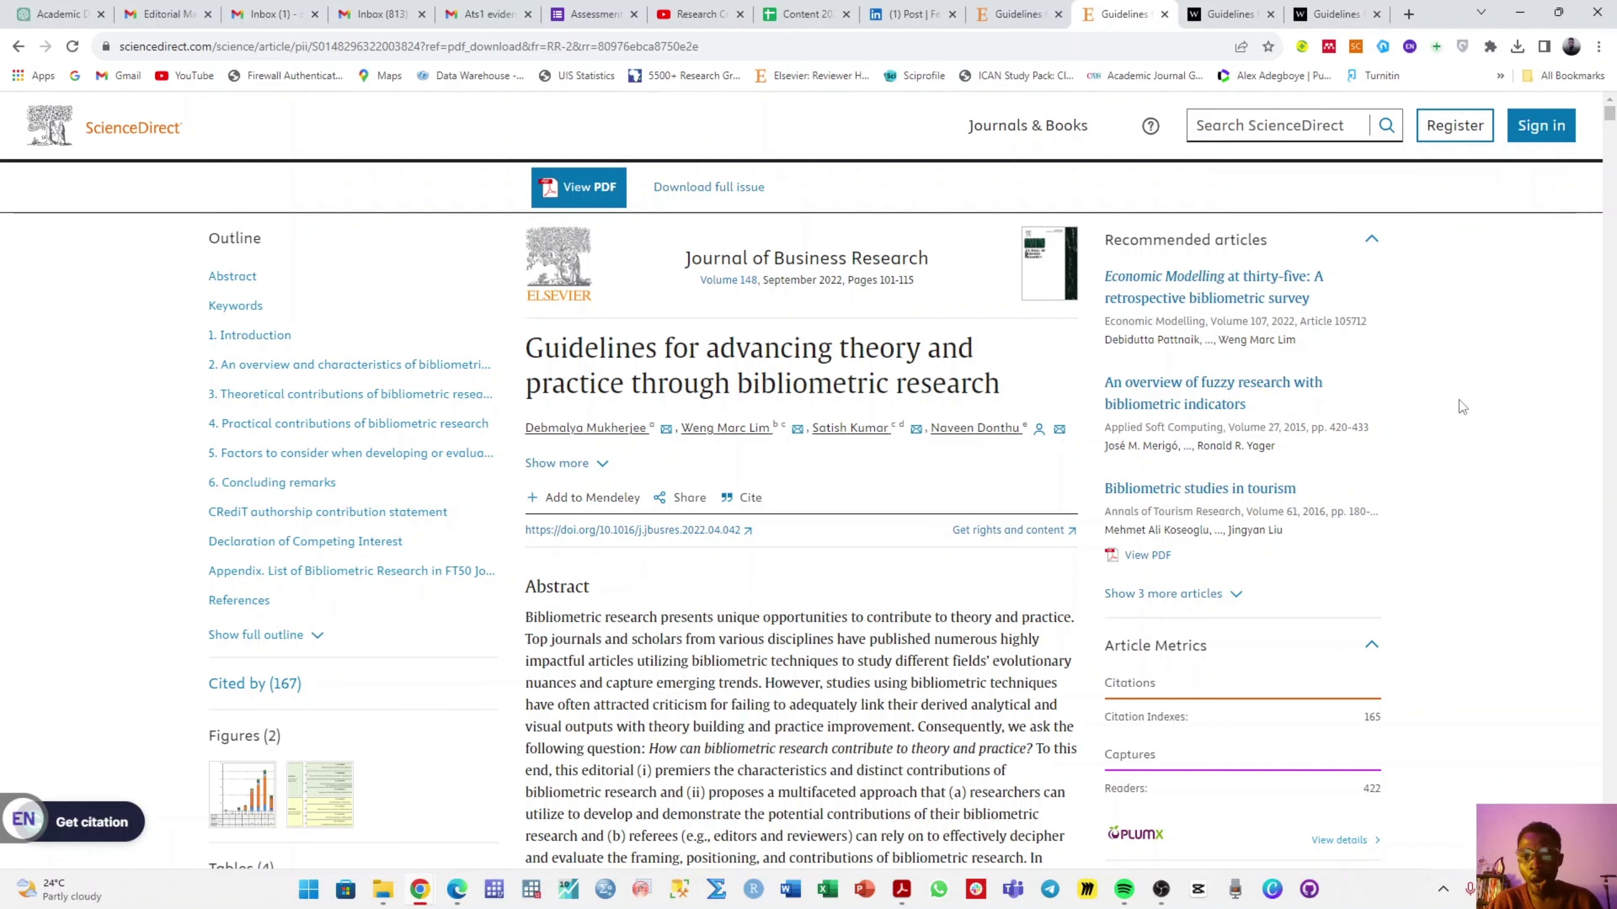
key(super+d)
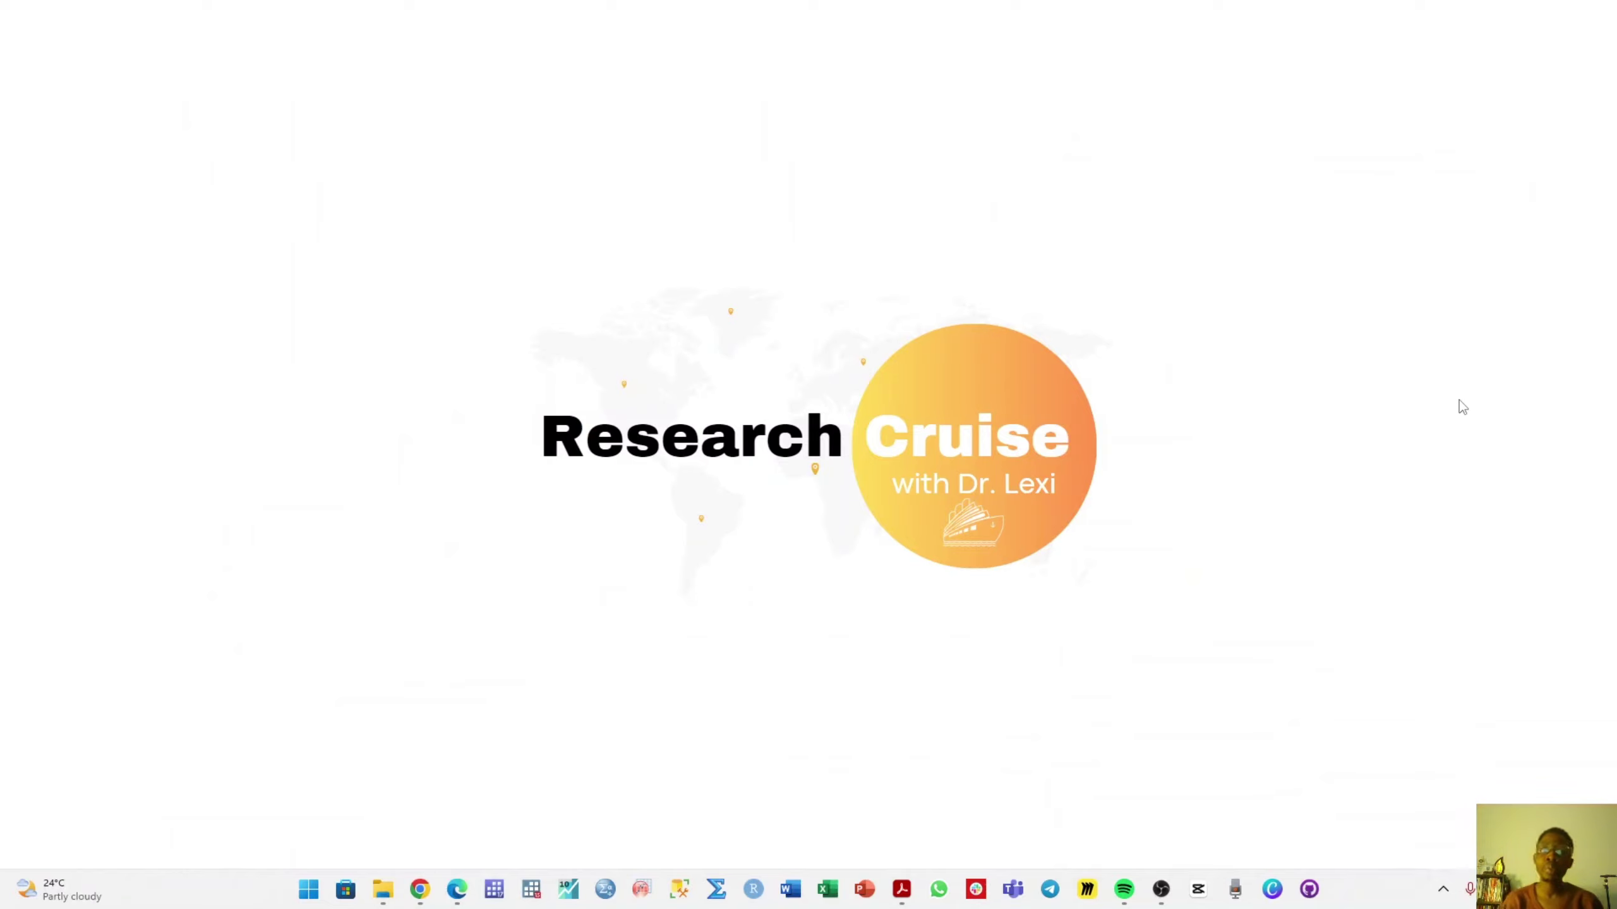